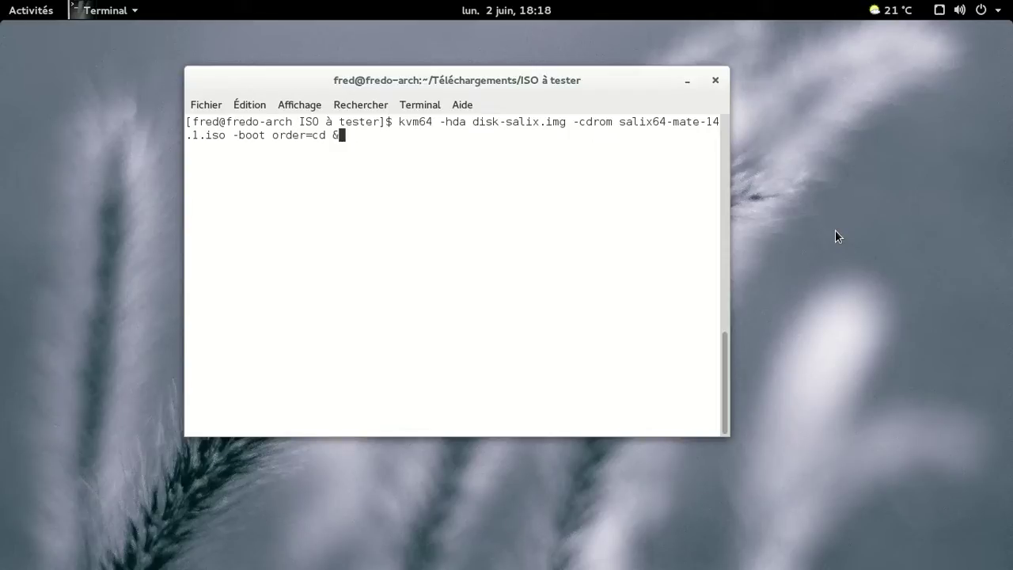
# Boot the disk-salix.img virtual machine with the salix64-mate-14.1.iso image attached and log in with the account username and password
pyautogui.press('Return')
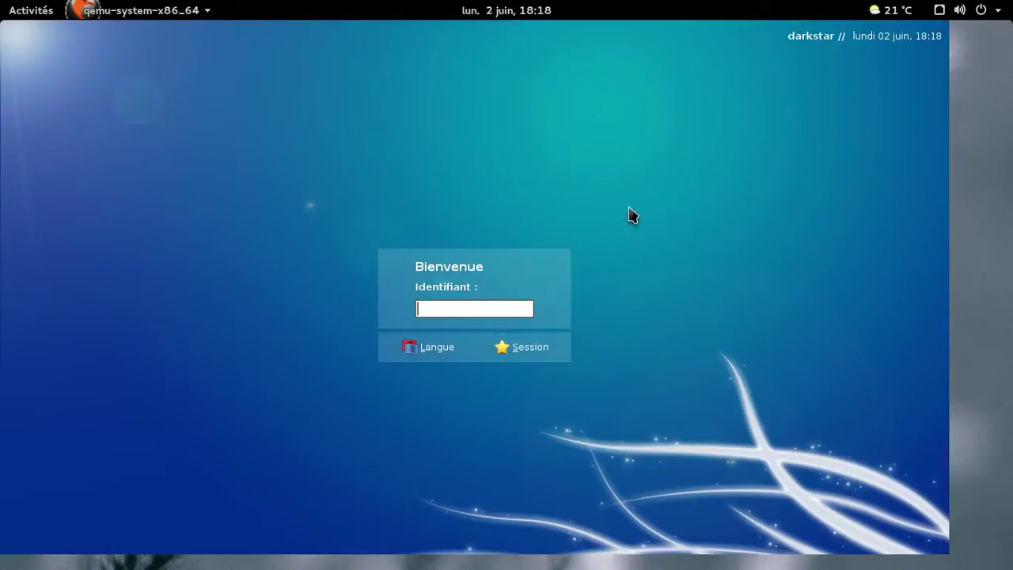
pyautogui.press('Return')
pyautogui.write('*******')
pyautogui.press('Return')
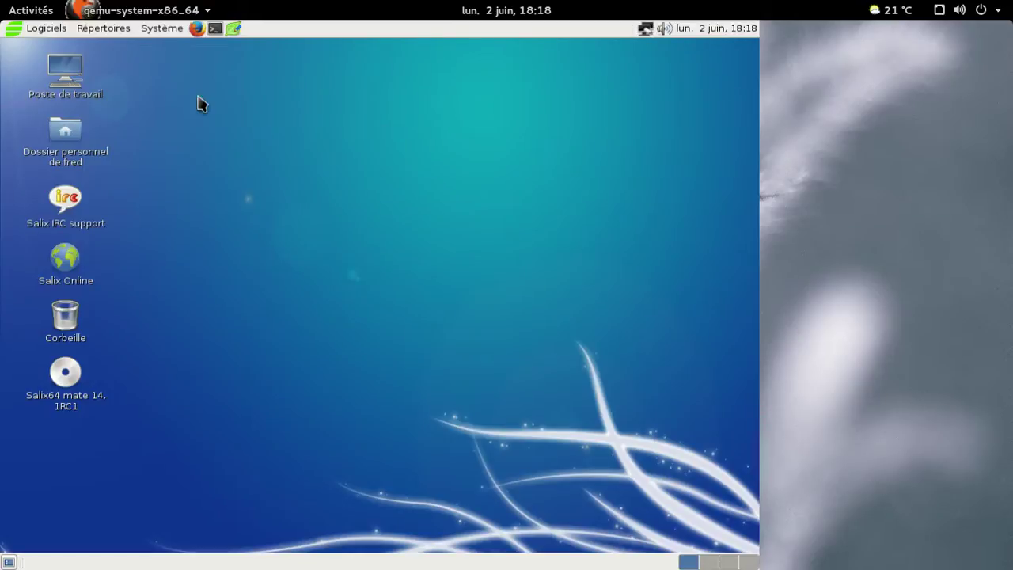
# View the version information of the MATE desktop environment and close it
pyautogui.click(148, 33)
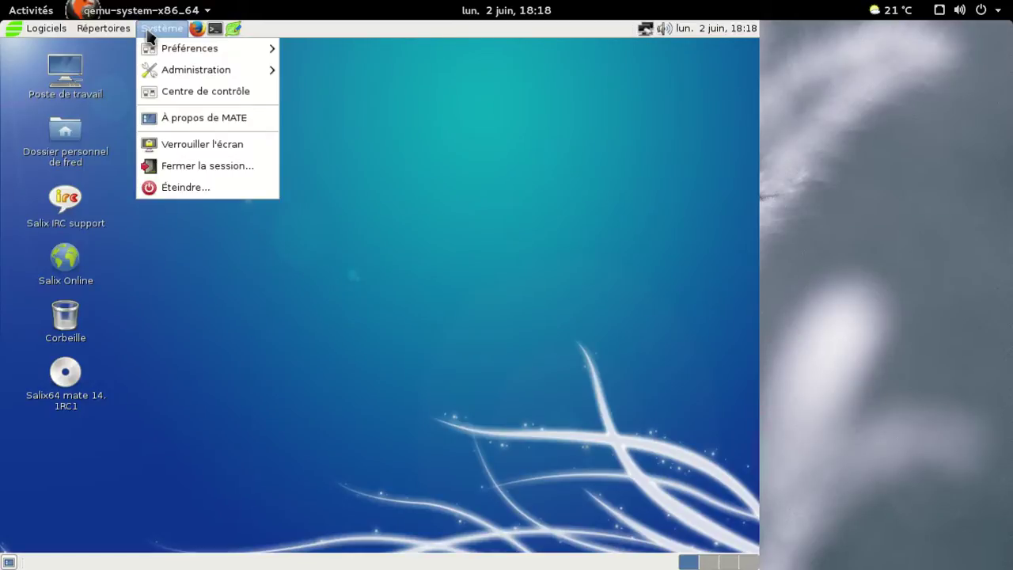
pyautogui.click(188, 120)
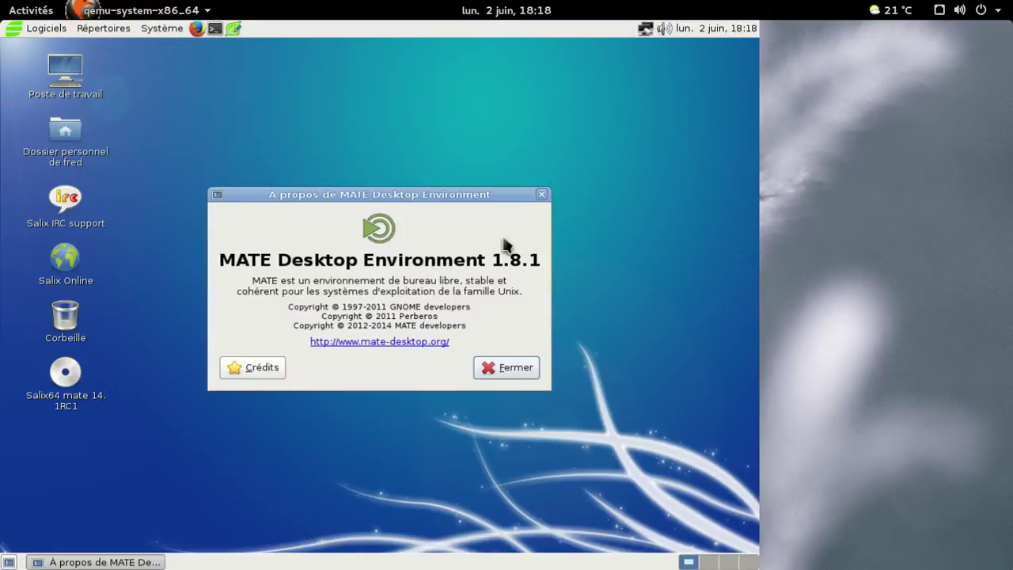
pyautogui.click(541, 196)
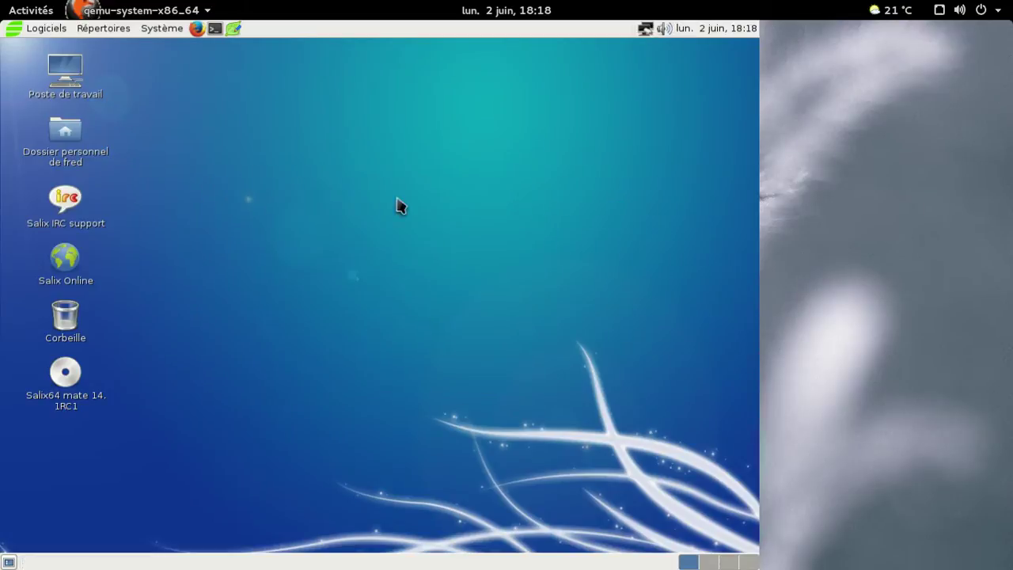
# Look through the installed software categories, including Bureautique and Graphisme, and launch the GIMP image editor
pyautogui.click(51, 30)
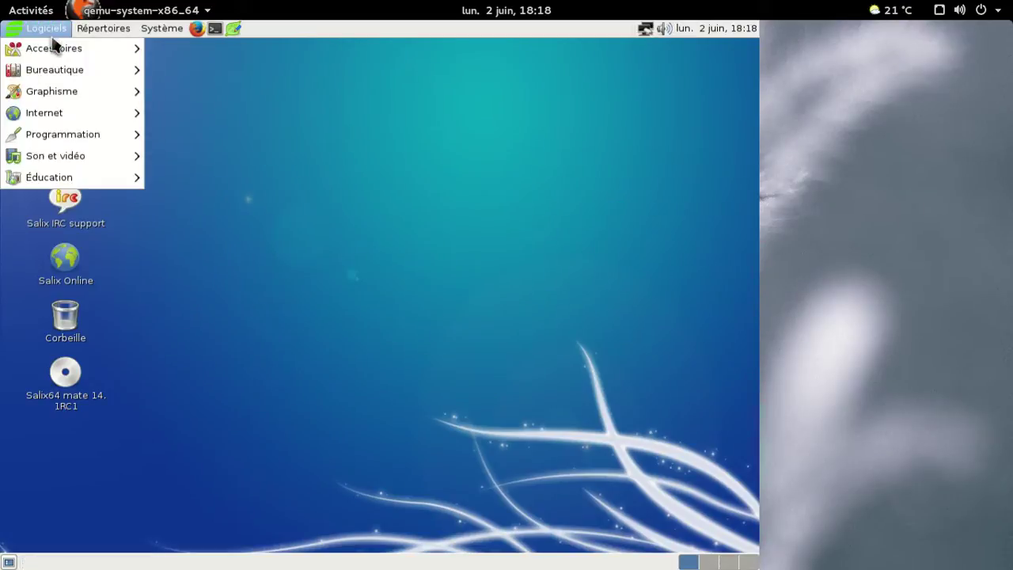
pyautogui.moveTo(80, 177)
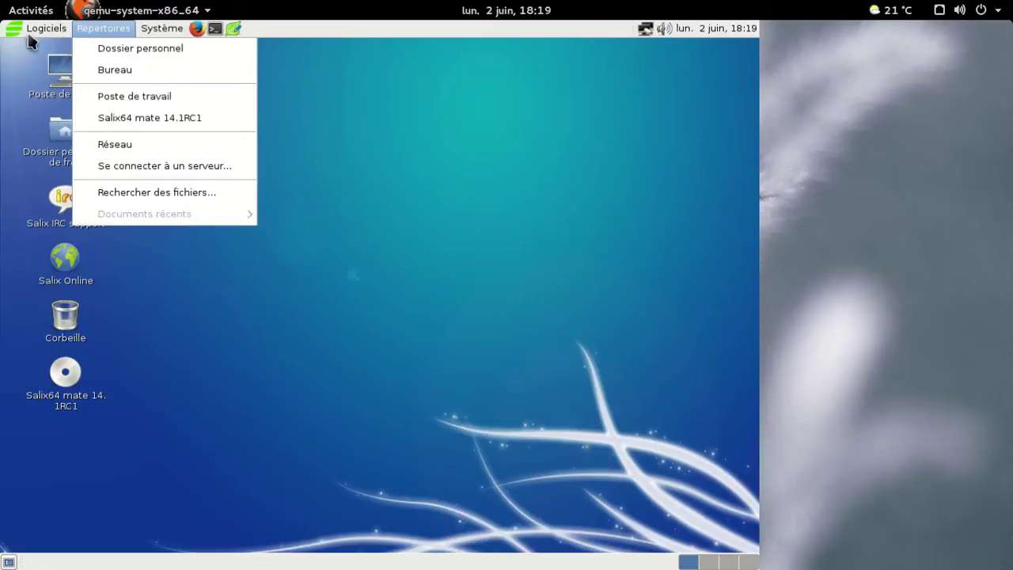
pyautogui.moveTo(49, 53)
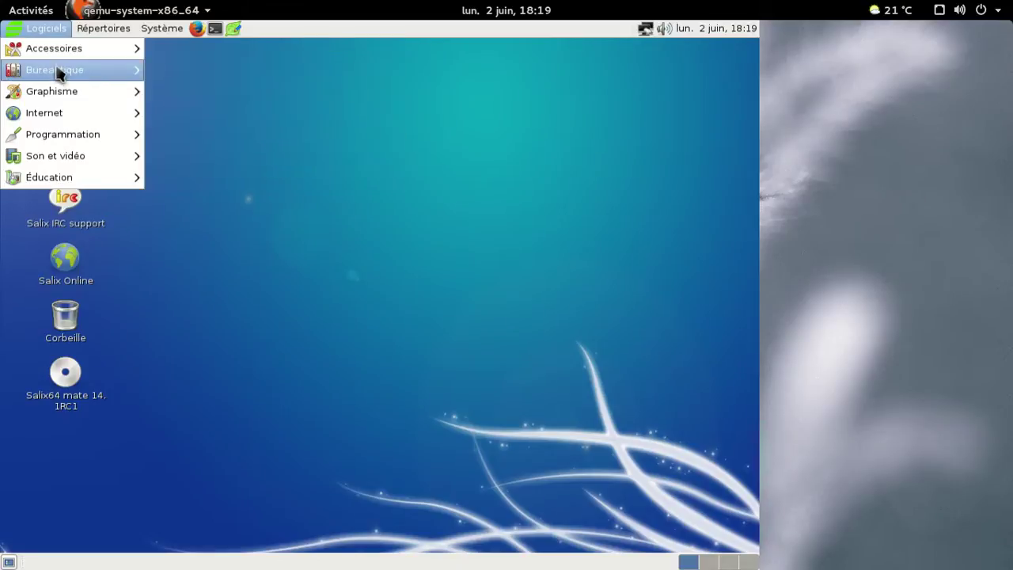
pyautogui.moveTo(57, 75)
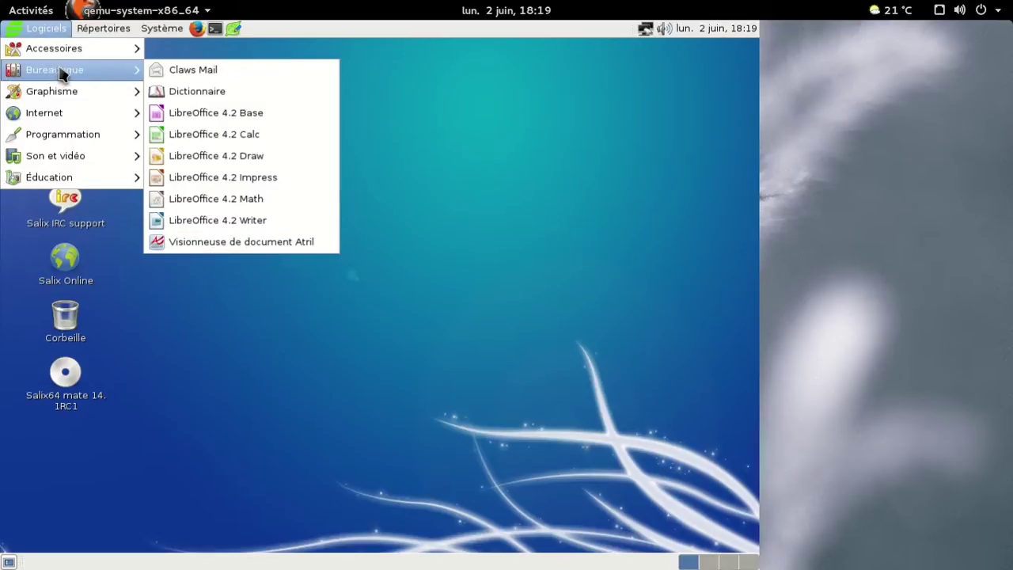
pyautogui.moveTo(62, 93)
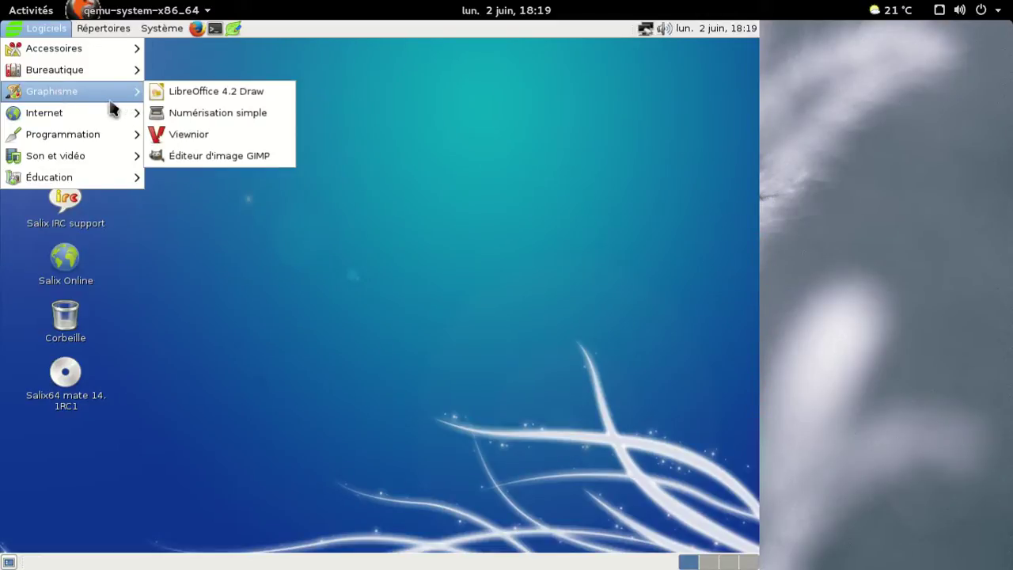
pyautogui.click(182, 158)
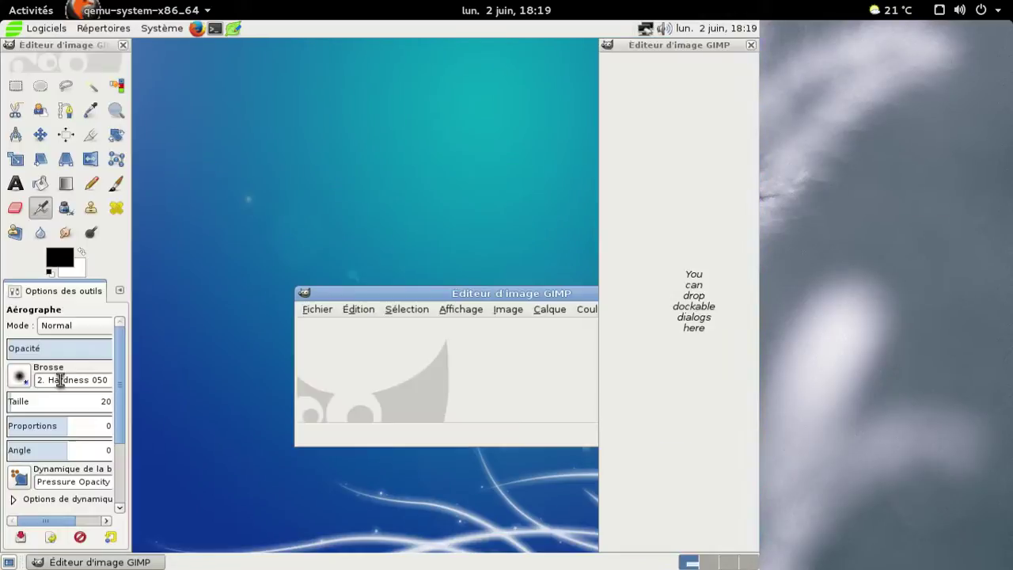
# Reposition GIMP's main image window and switch the interface to single-window mode
pyautogui.moveTo(395, 295); pyautogui.dragTo(235, 142)
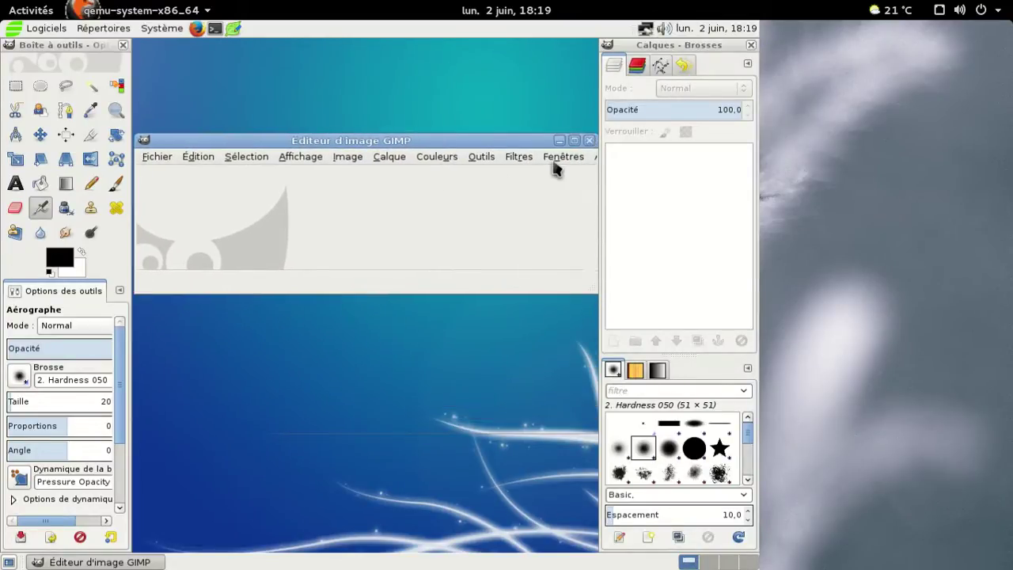
pyautogui.click(554, 162)
pyautogui.click(558, 274)
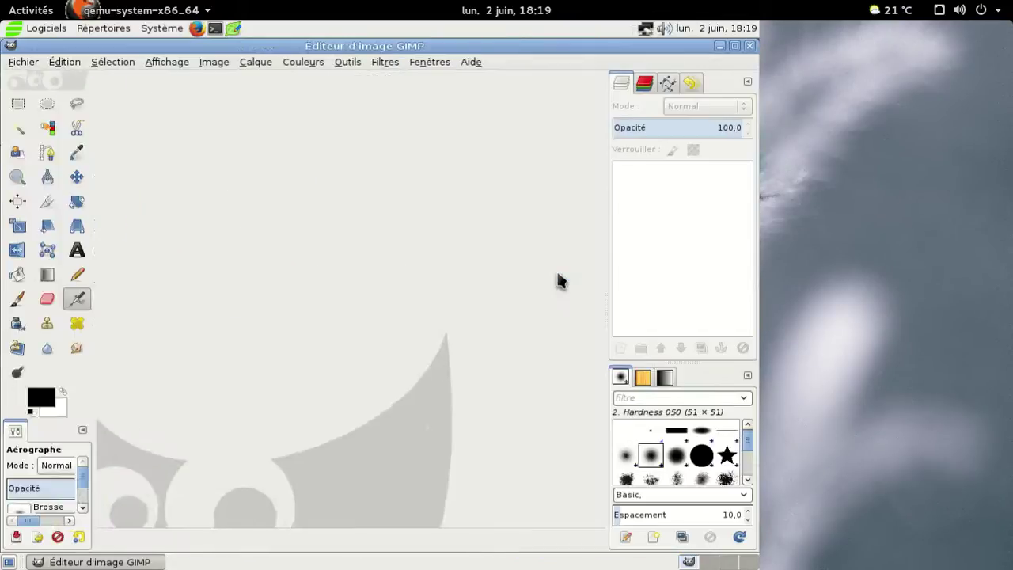
# View GIMP's tip of the day and close it
pyautogui.click(470, 64)
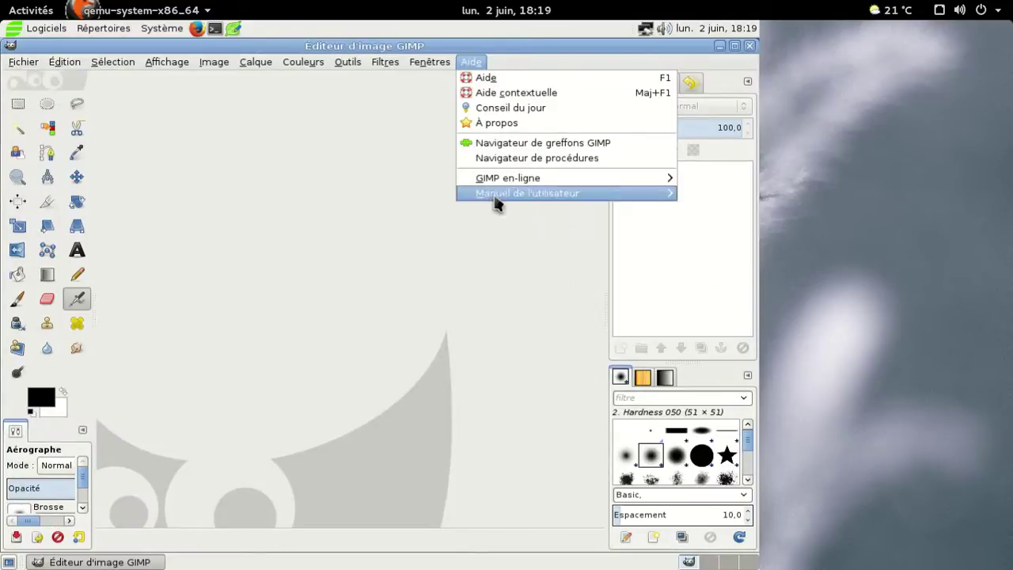
pyautogui.click(490, 107)
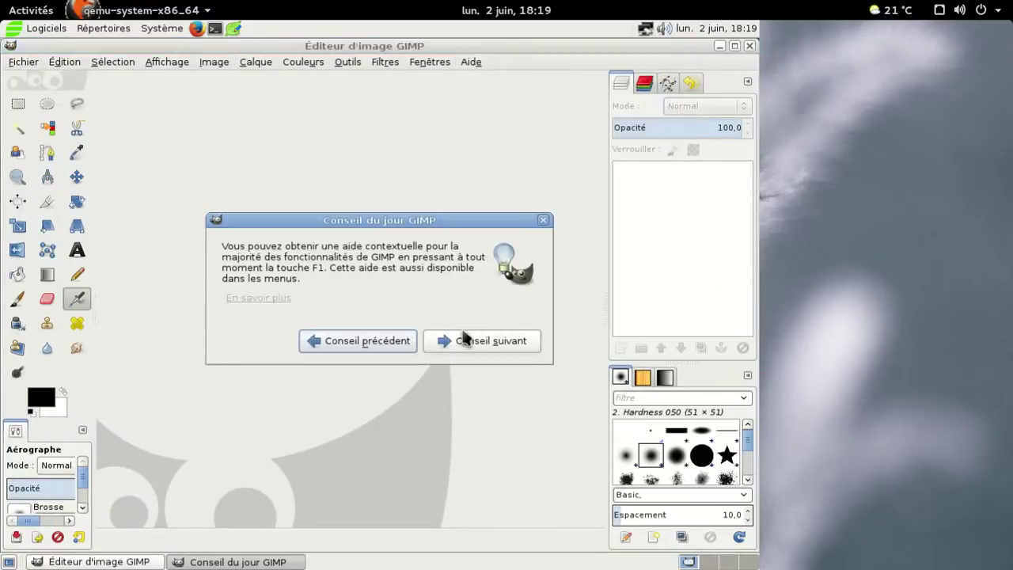
pyautogui.click(542, 220)
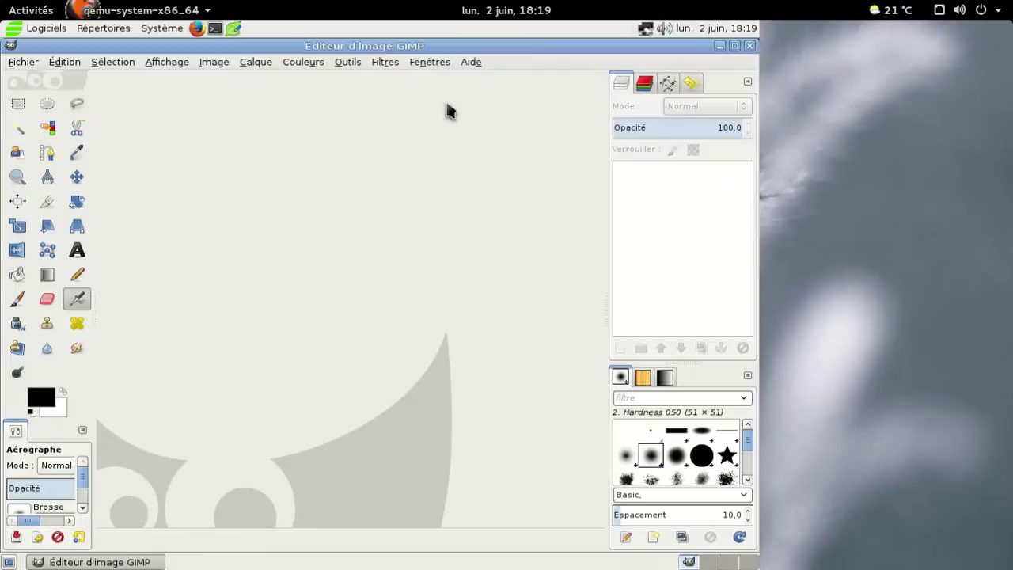
# View GIMP's About information and quit the image editor
pyautogui.click(470, 65)
pyautogui.click(486, 126)
pyautogui.click(498, 421)
pyautogui.click(748, 47)
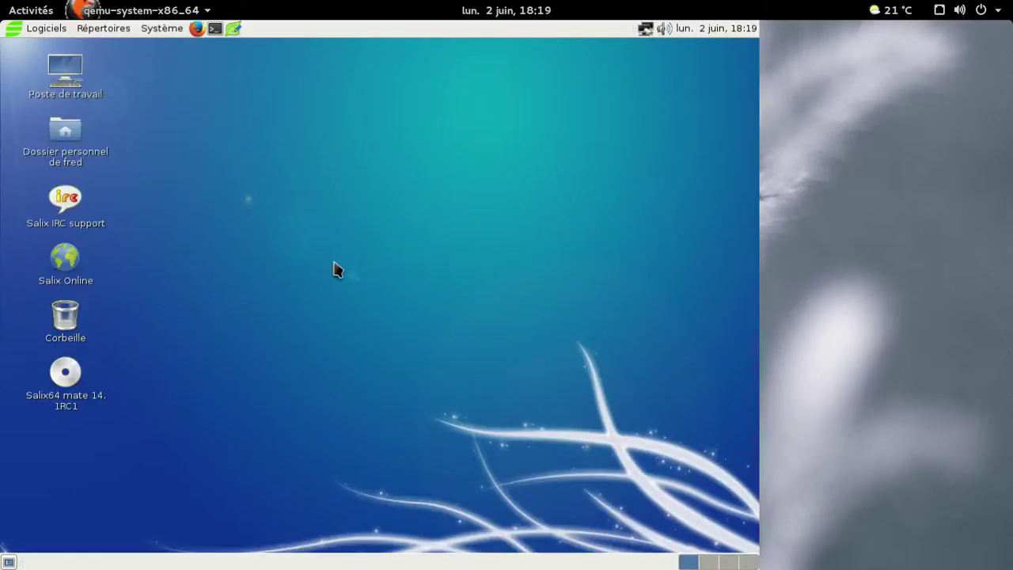
# Open the personal home folder from the desktop to view its contents, and close it
pyautogui.click(71, 141)
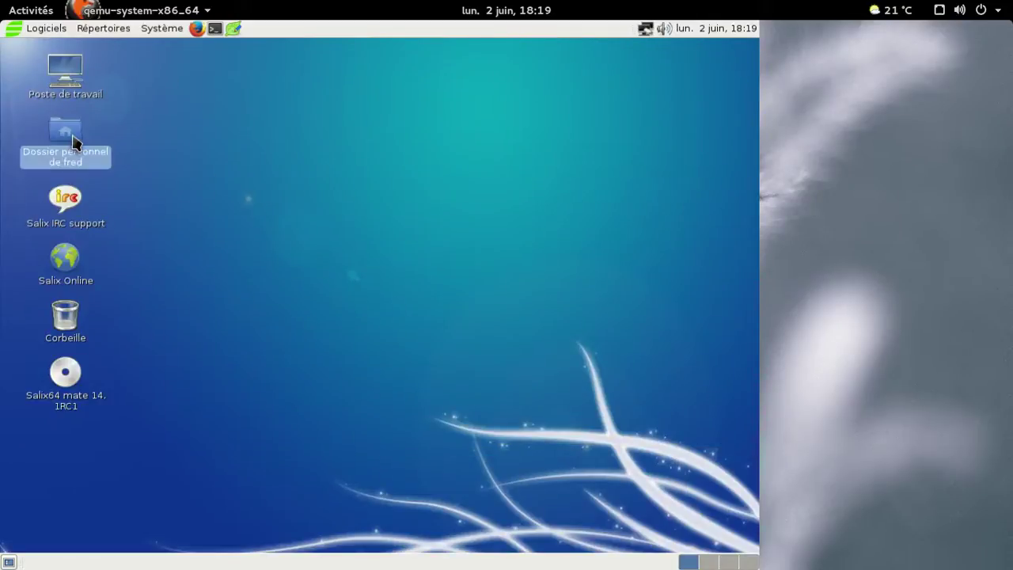
pyautogui.doubleClick(81, 141)
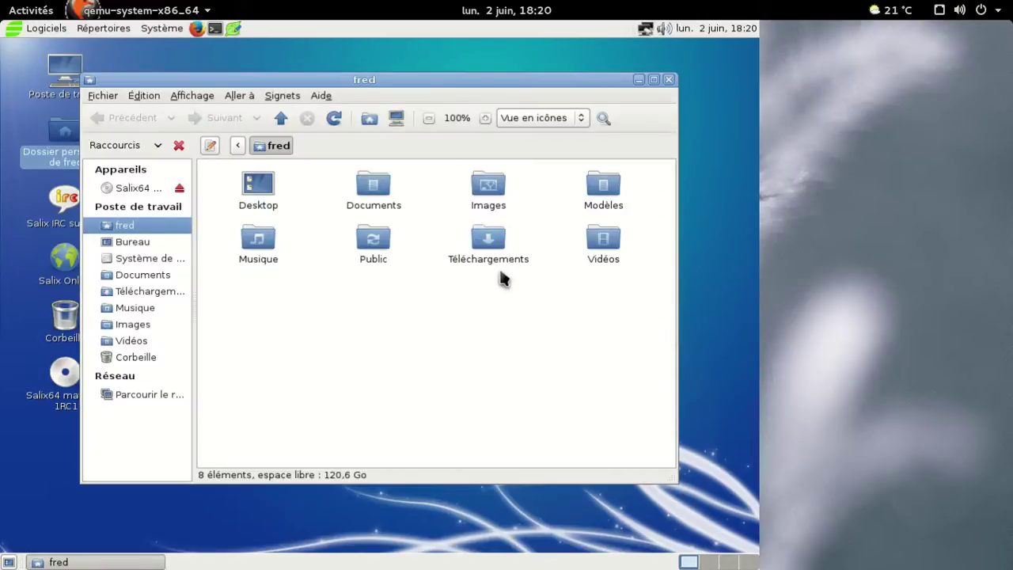
pyautogui.click(669, 80)
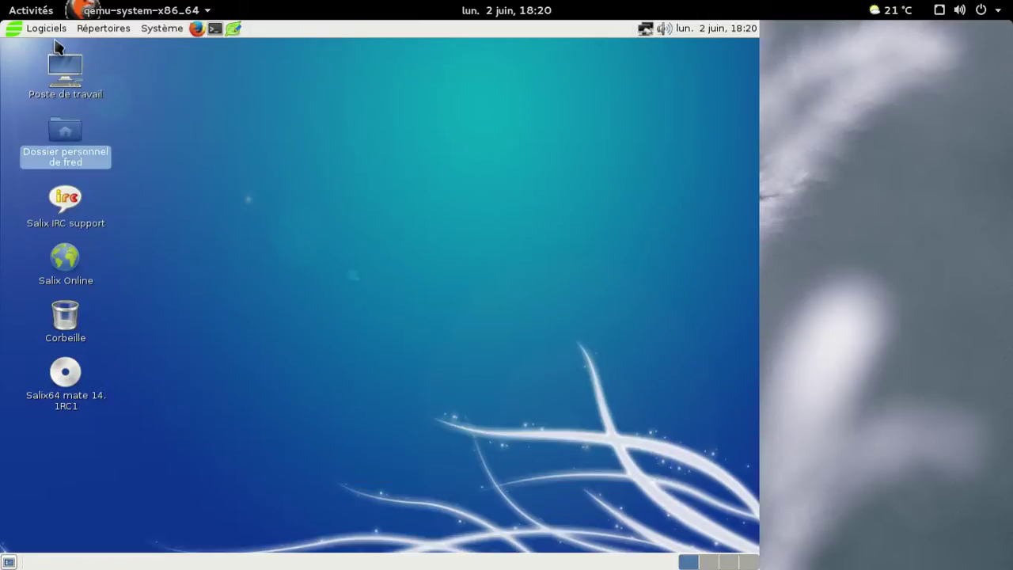
# Launch the Gslapt package manager from the administration tools, authenticating with the administrator password
pyautogui.click(178, 29)
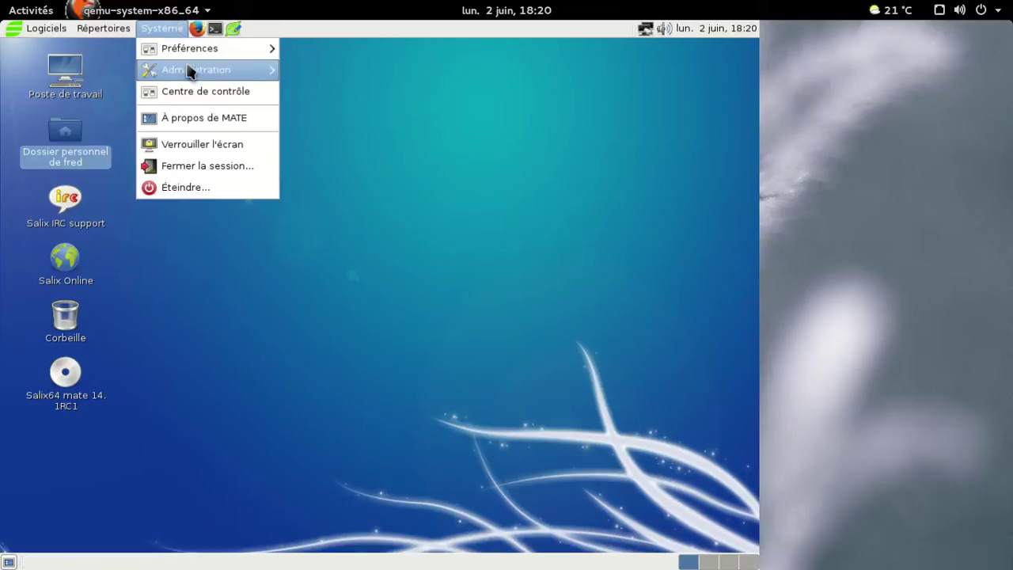
pyautogui.moveTo(190, 70)
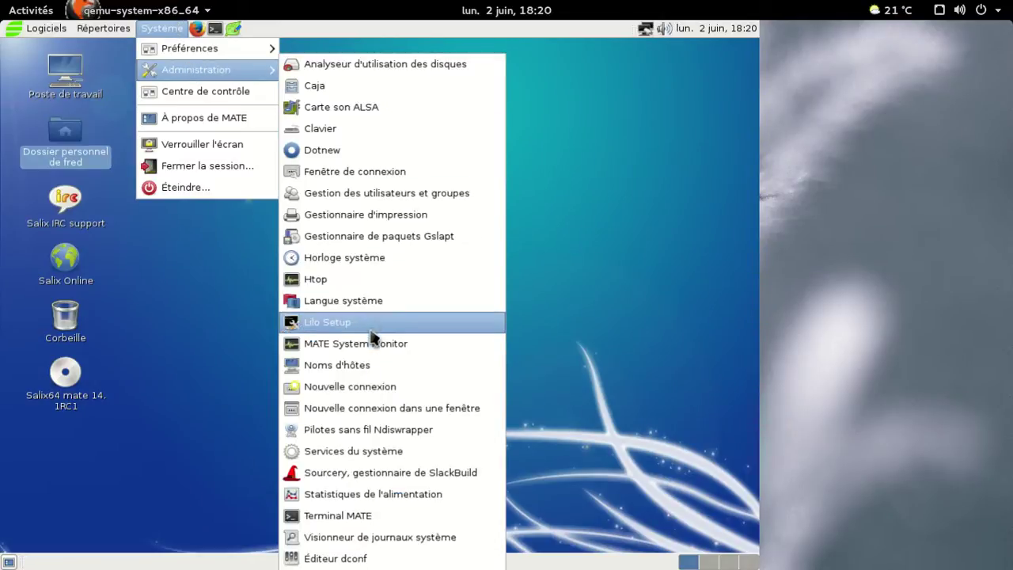
pyautogui.click(364, 246)
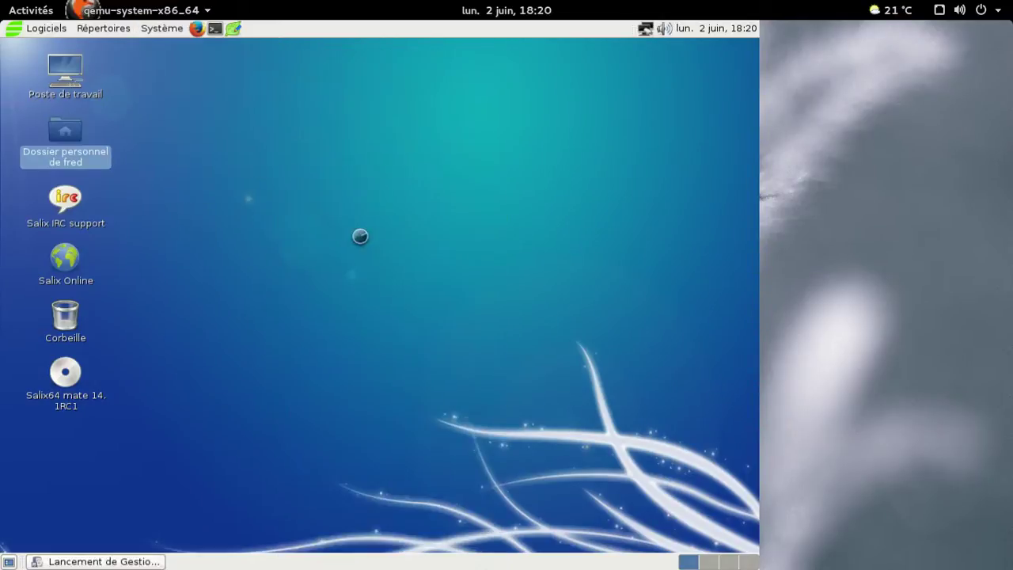
pyautogui.write('********')
pyautogui.press('Return')
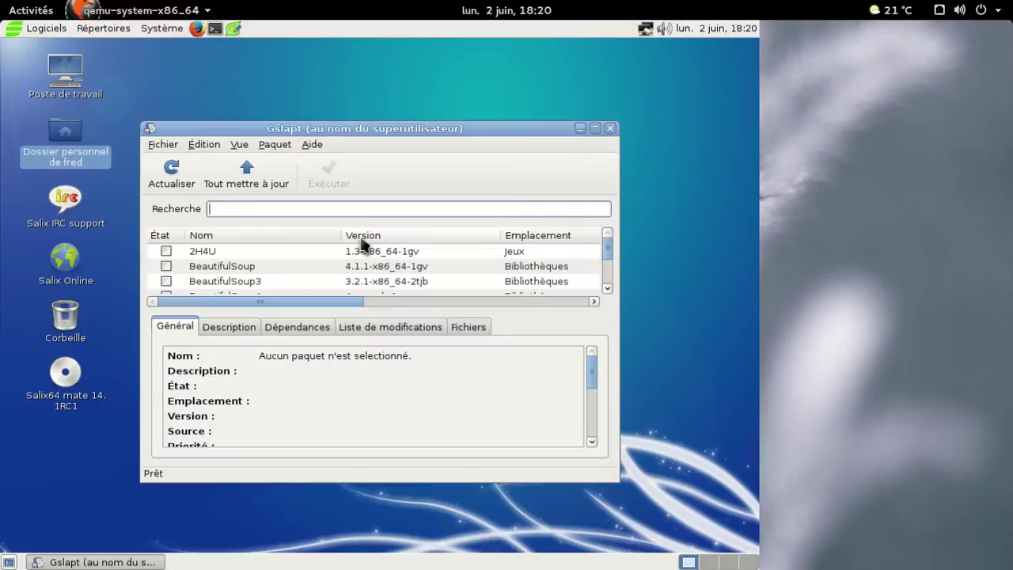
# Refresh Gslapt's package sources and request an update of all installed packages
pyautogui.click(165, 179)
pyautogui.click(279, 167)
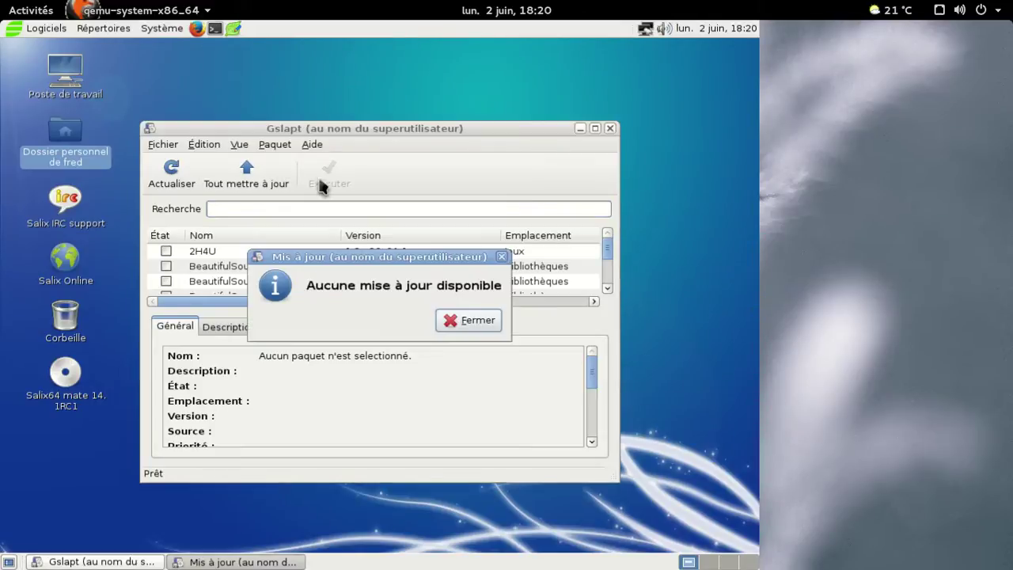
pyautogui.click(467, 320)
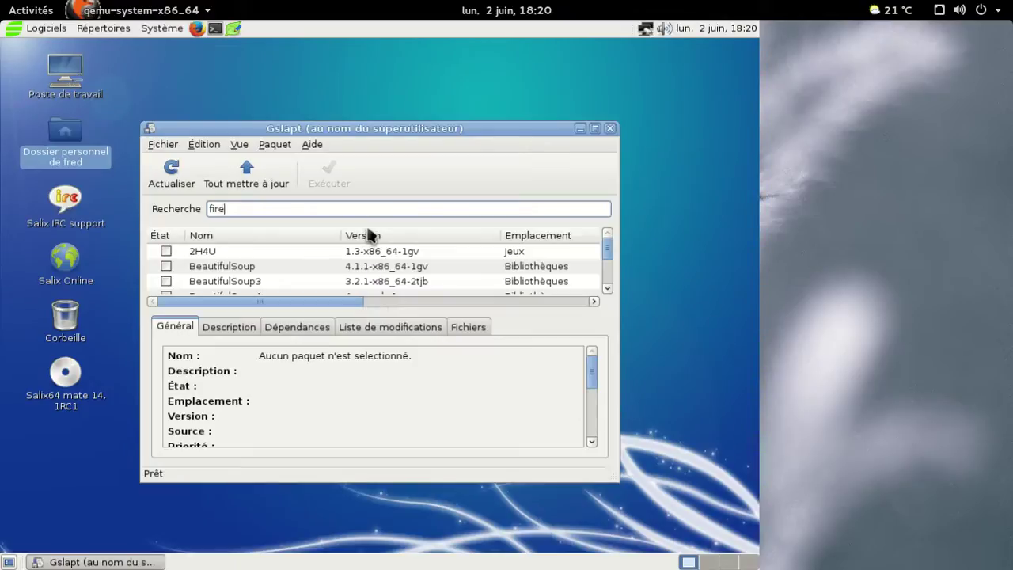
# Search the packages for "firefox" and mark mozilla-firefox-l10n-fr for installation
pyautogui.write('firefox')
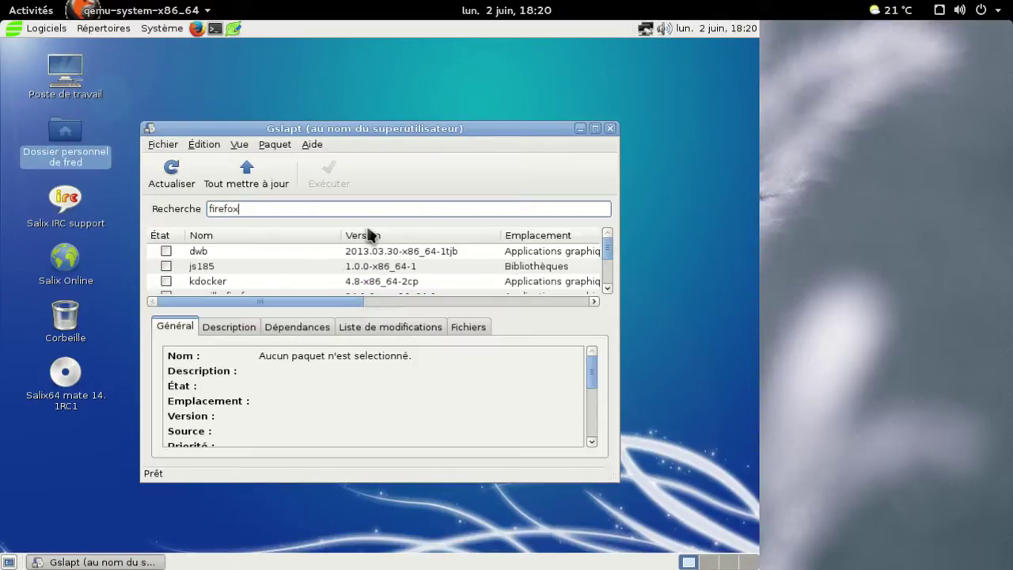
pyautogui.scroll(-5, 339, 267)
pyautogui.scroll(-6, 338, 267)
pyautogui.scroll(-6, 339, 267)
pyautogui.scroll(-6, 339, 267)
pyautogui.scroll(-6, 339, 268)
pyautogui.scroll(-1, 342, 269)
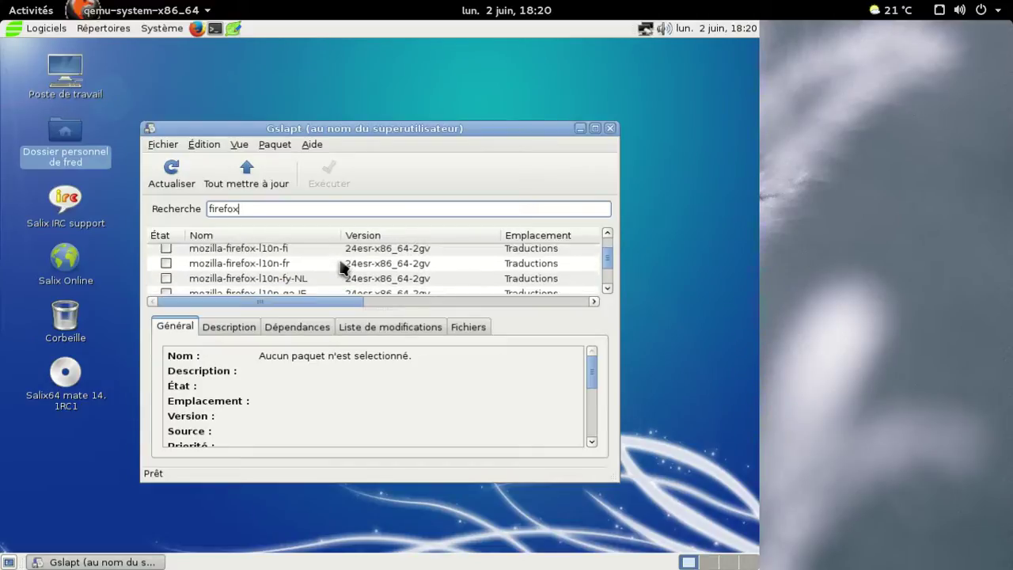
pyautogui.click(165, 264)
pyautogui.click(199, 285)
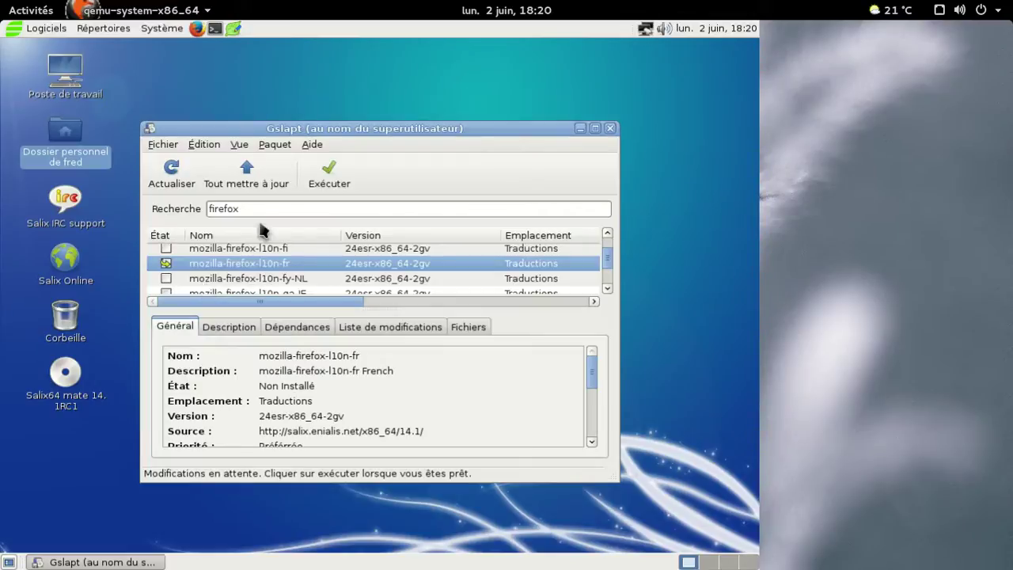
# Search the packages for "libreoffice" and enlarge the Gslapt window and its package list
pyautogui.moveTo(264, 208); pyautogui.dragTo(192, 206)
pyautogui.write('libreoffice')
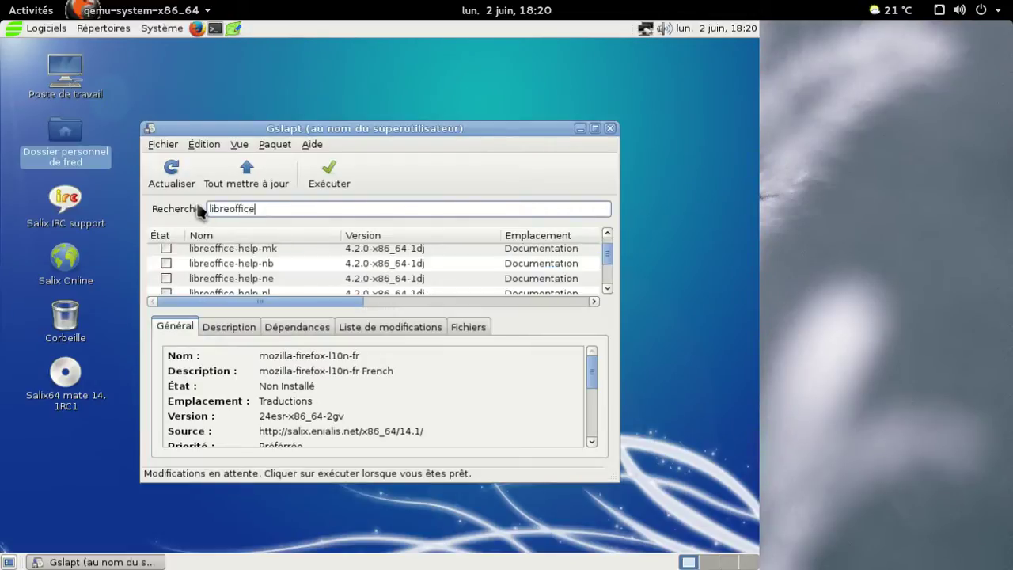
pyautogui.scroll(3, 394, 272)
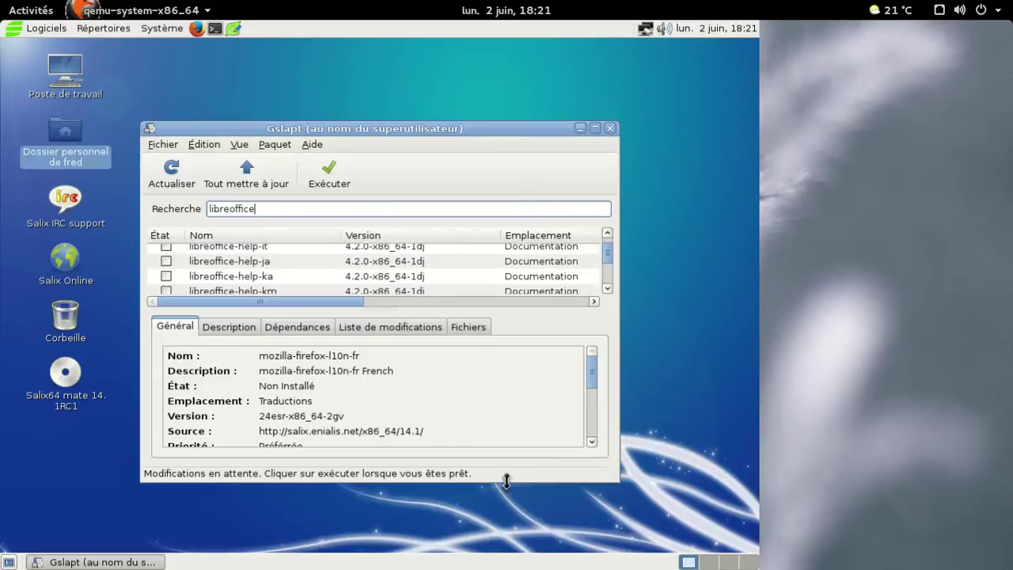
pyautogui.moveTo(503, 488); pyautogui.dragTo(503, 539)
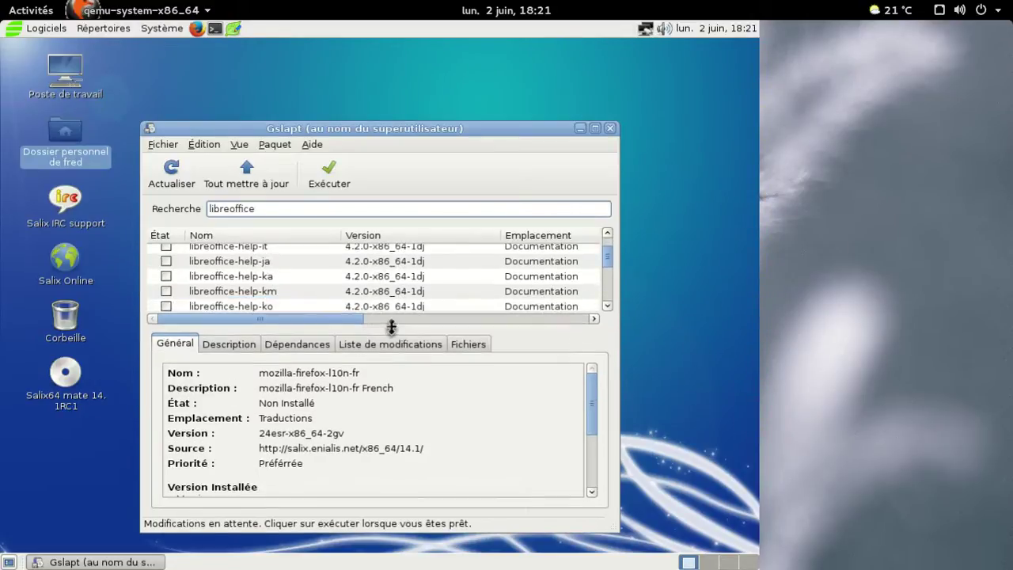
pyautogui.moveTo(393, 330); pyautogui.dragTo(381, 370)
# Mark the libreoffice-help-fr package for installation
pyautogui.scroll(3, 340, 310)
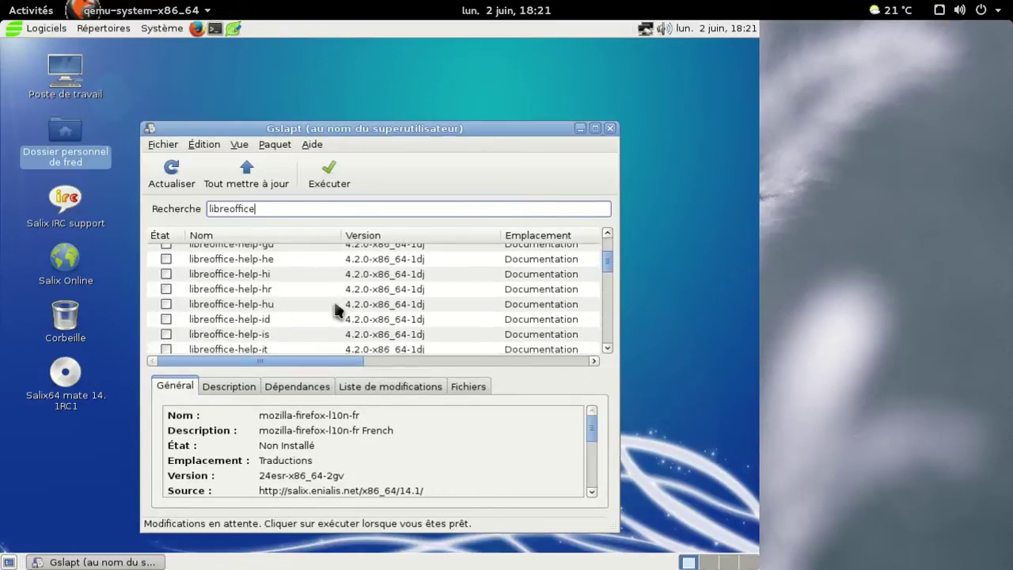
pyautogui.scroll(3, 309, 310)
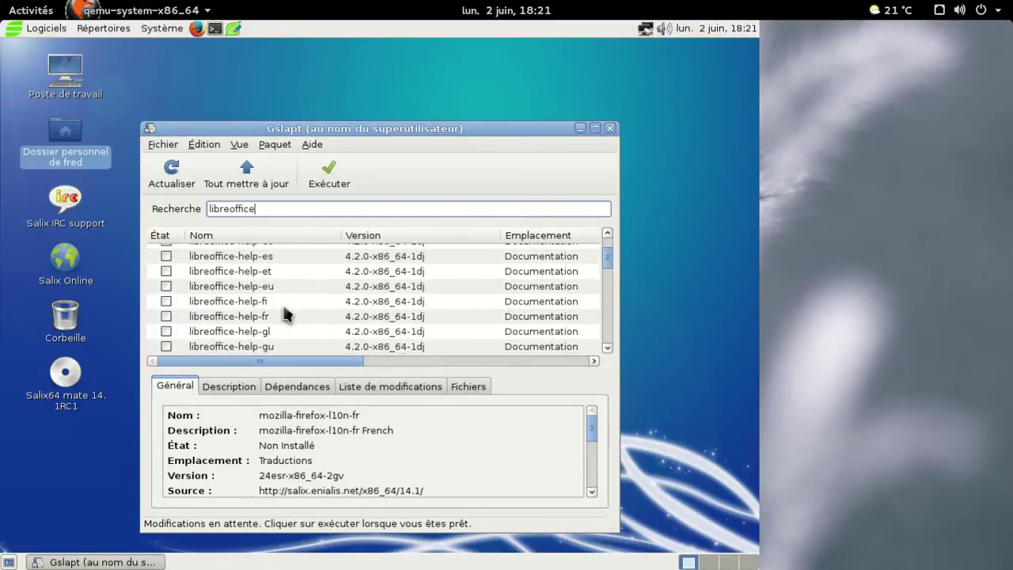
pyautogui.click(287, 318)
pyautogui.rightClick(287, 321)
pyautogui.click(319, 339)
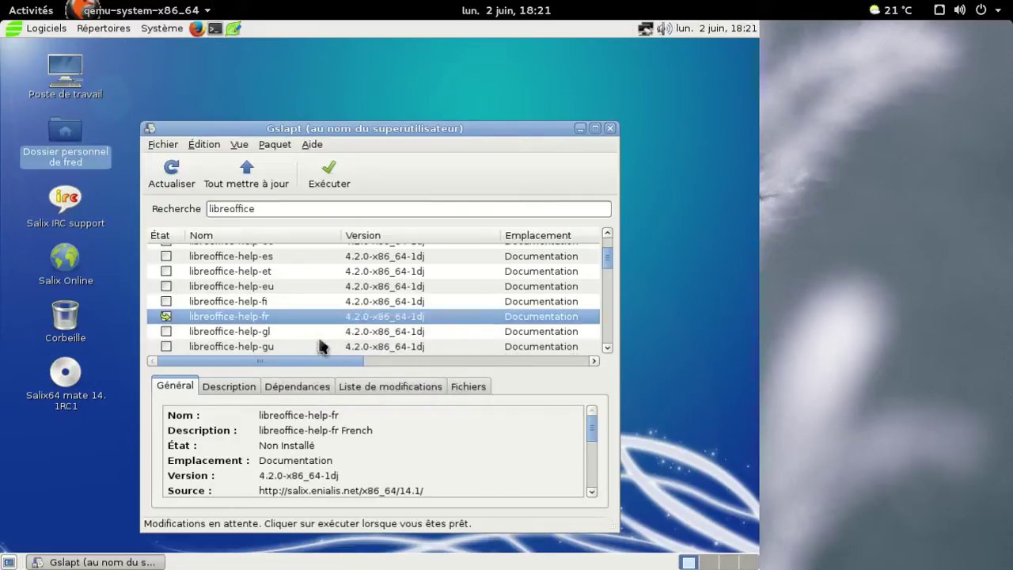
# Find the libreoffice-l10n-fr package in the search results and mark it for installation
pyautogui.scroll(1, 333, 311)
pyautogui.scroll(6, 332, 311)
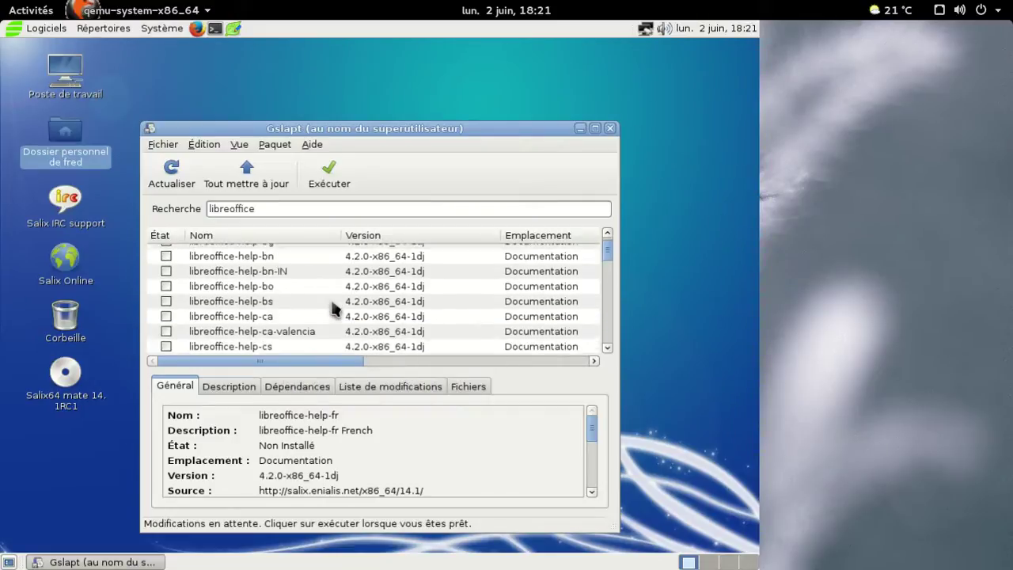
pyautogui.scroll(-15, 337, 307)
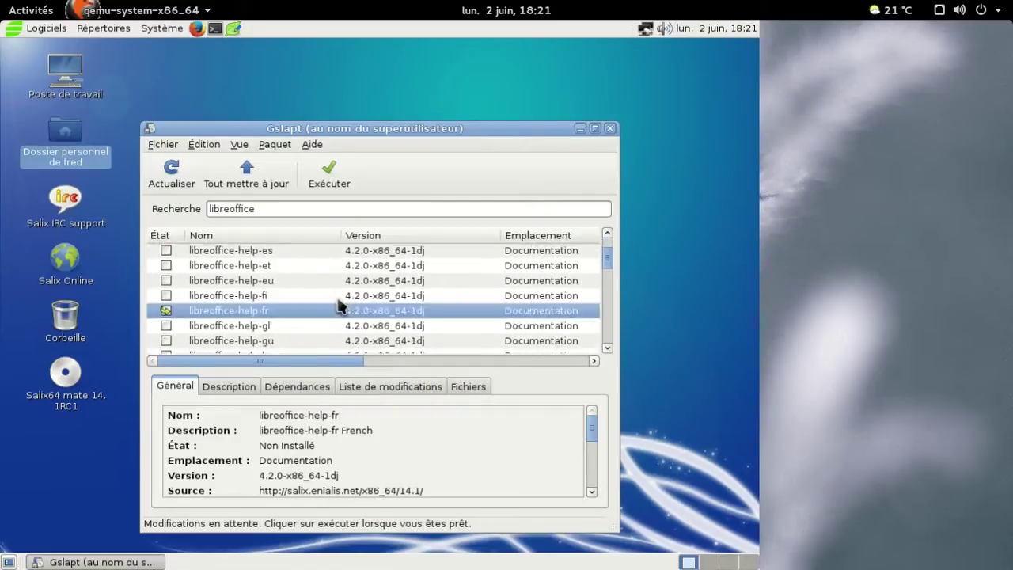
pyautogui.scroll(-10, 339, 305)
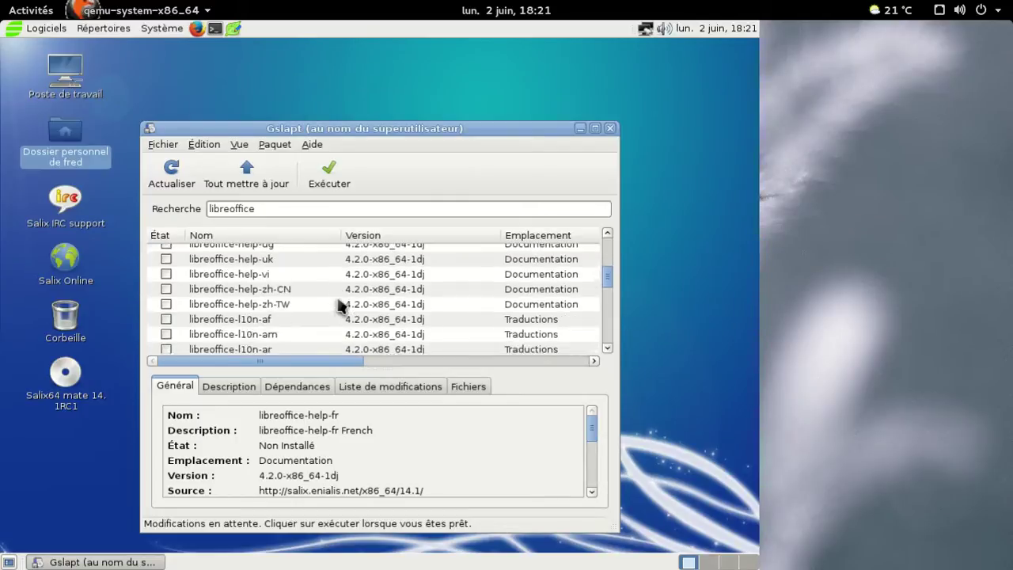
pyautogui.scroll(-3, 339, 304)
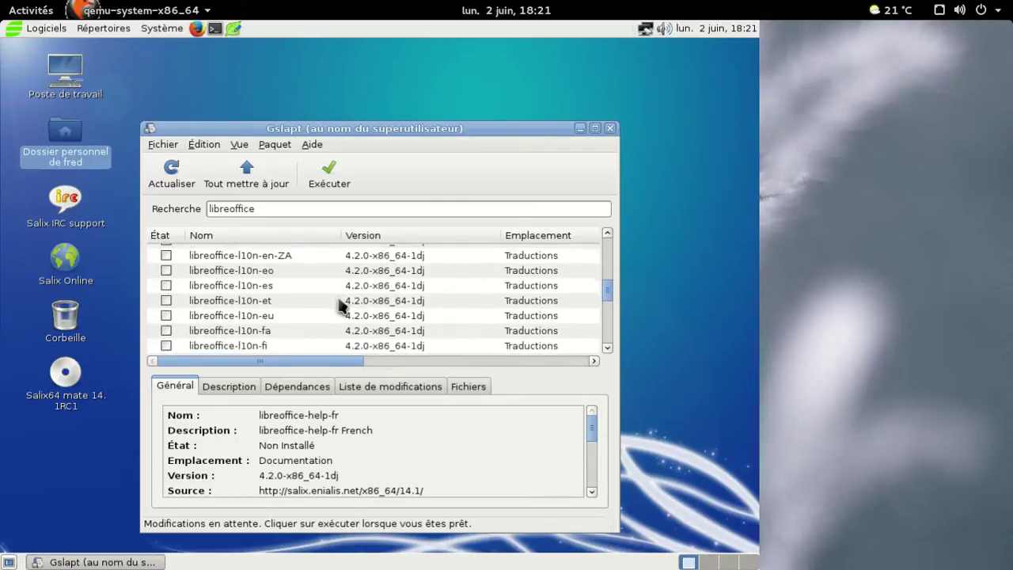
pyautogui.rightClick(318, 300)
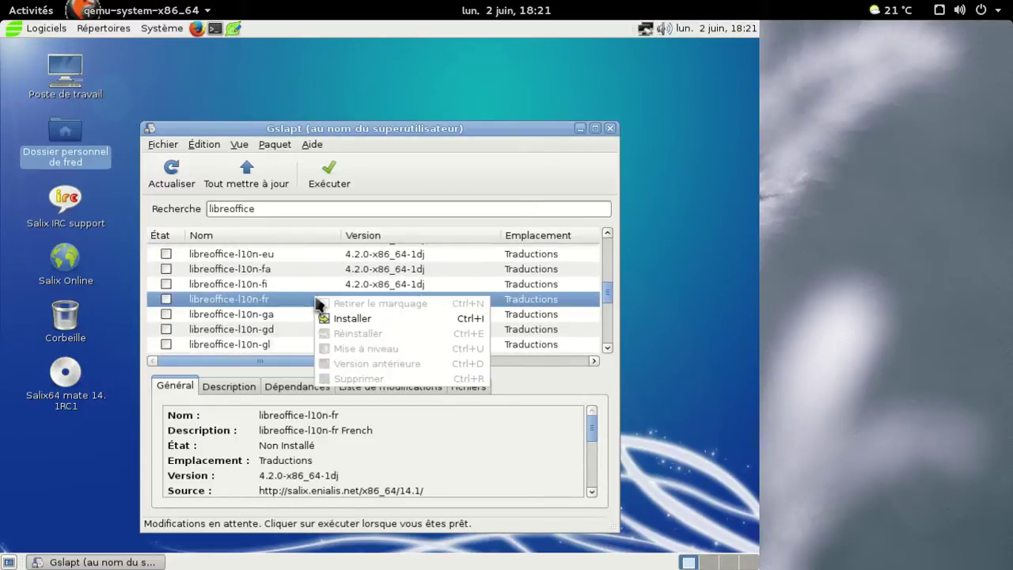
pyautogui.click(366, 319)
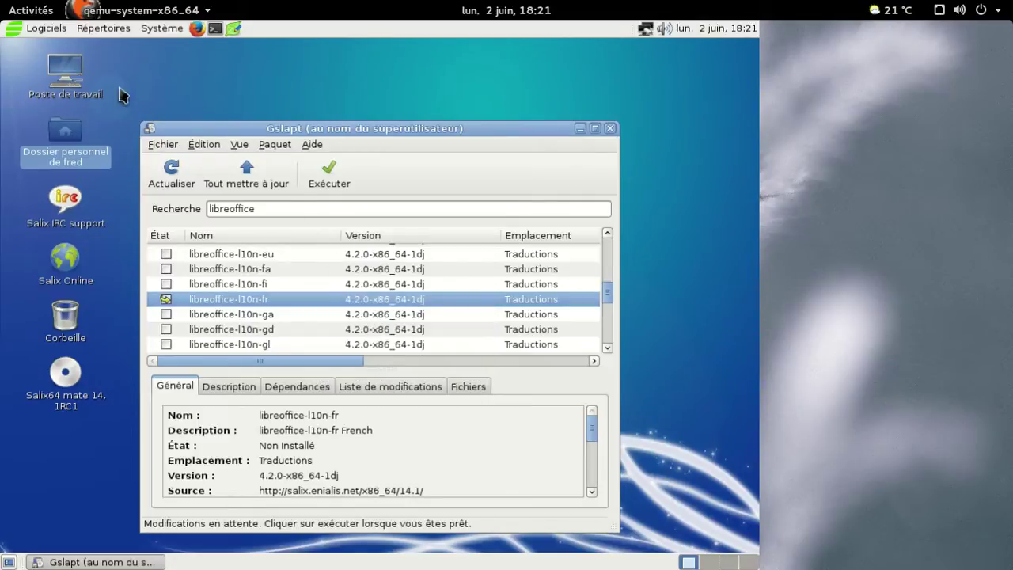
pyautogui.click(45, 29)
pyautogui.moveTo(97, 82)
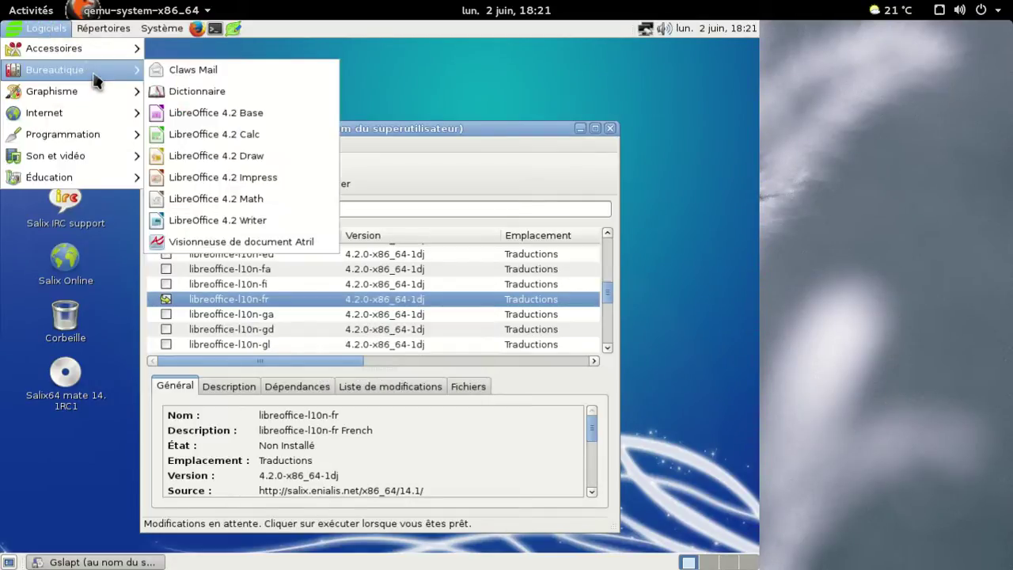
pyautogui.moveTo(94, 120)
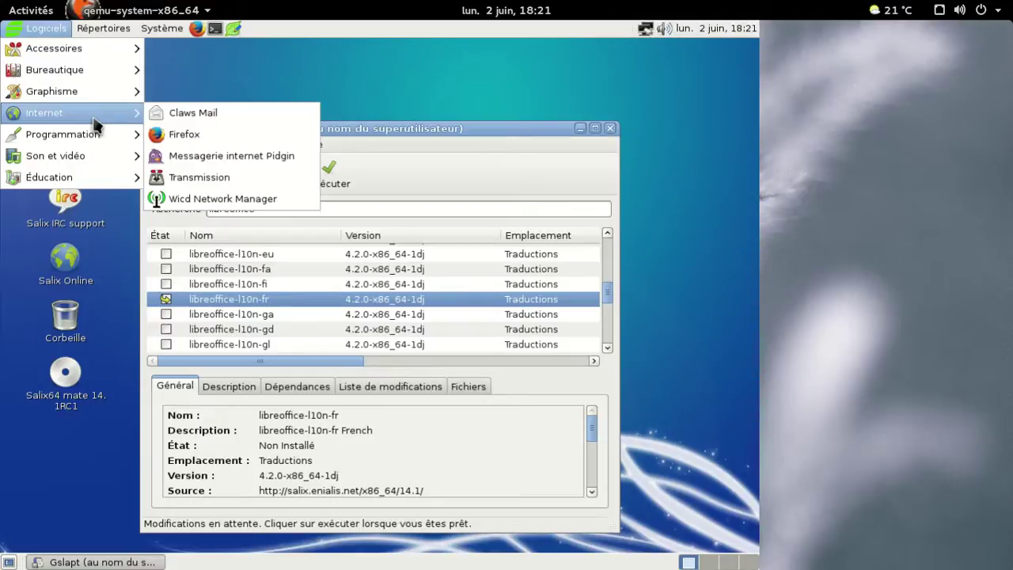
pyautogui.click(368, 133)
# Apply the pending package changes to download and install the marked French packages
pyautogui.click(332, 174)
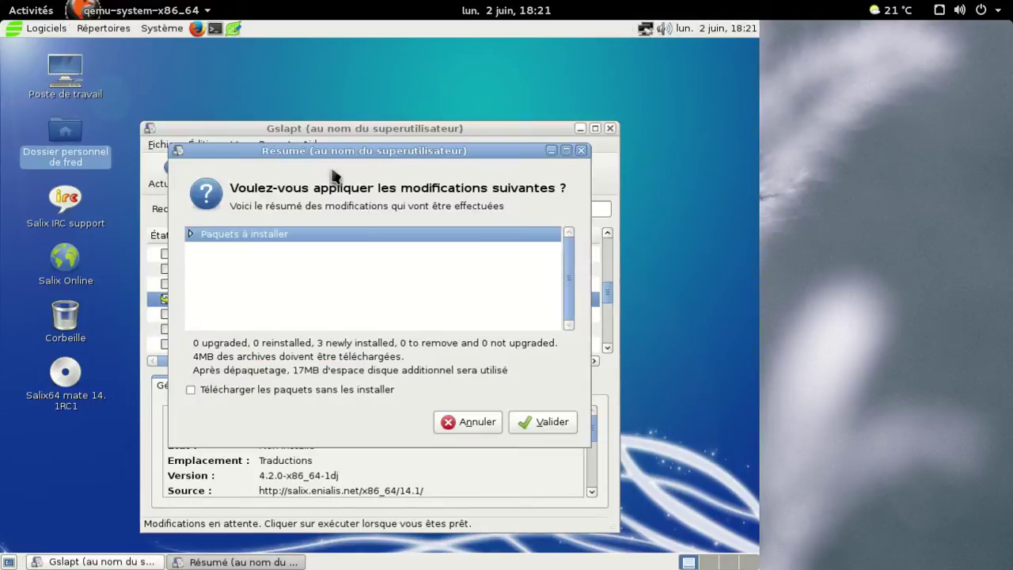
pyautogui.click(545, 421)
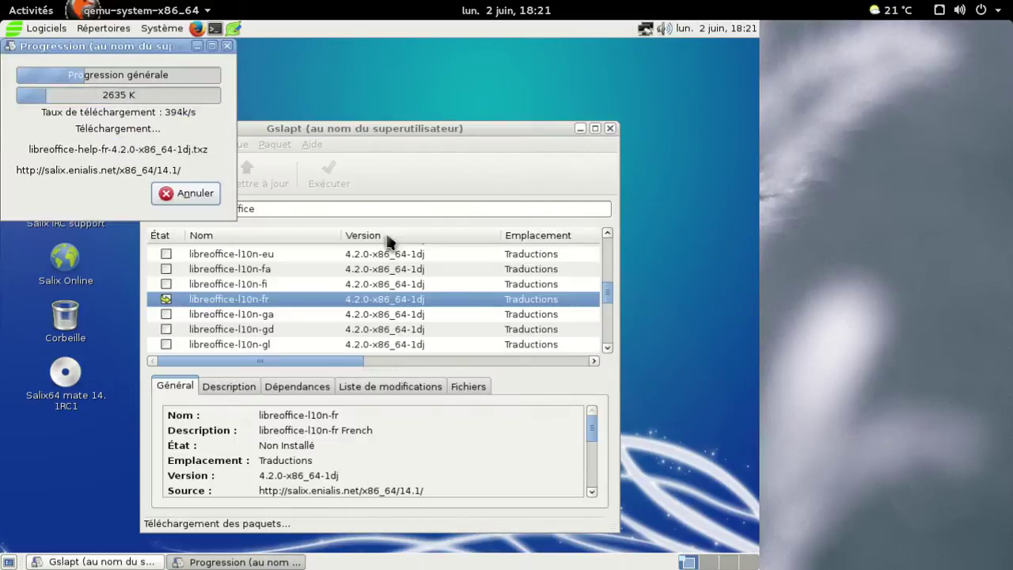
# Open MATE System Monitor to check the kernel, MATE version and hardware details, and close it
pyautogui.click(49, 29)
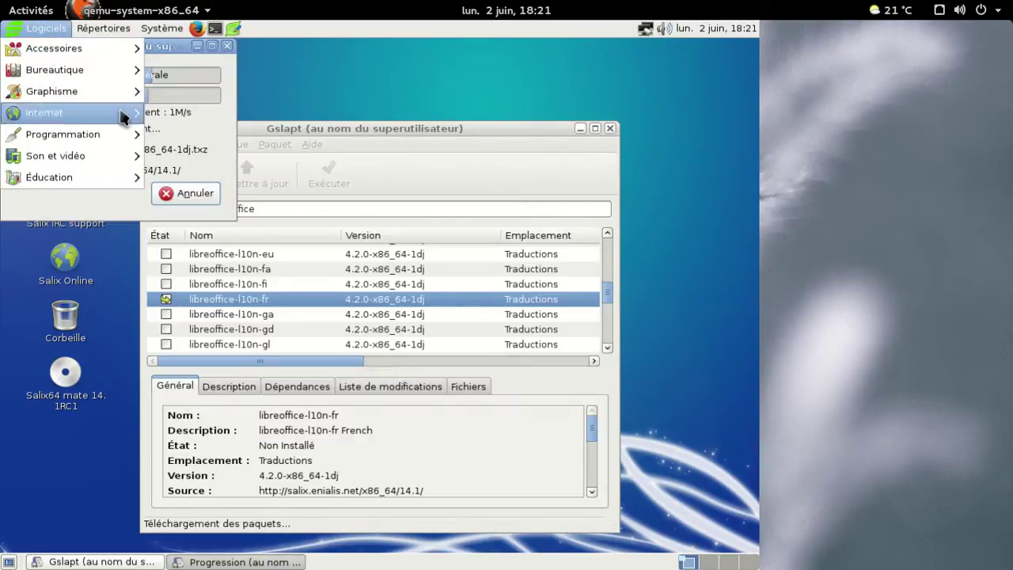
pyautogui.moveTo(166, 30)
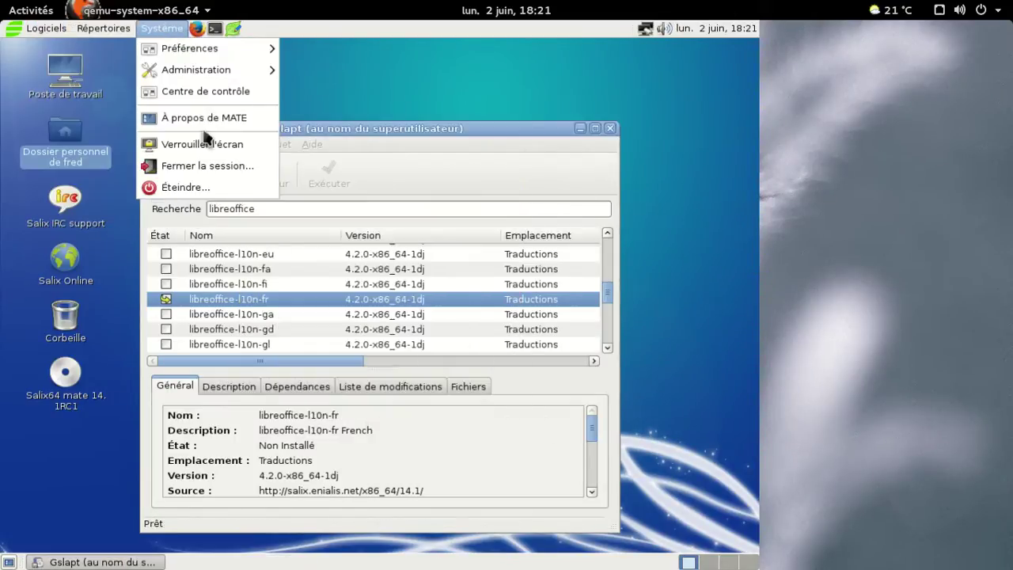
pyautogui.moveTo(226, 75)
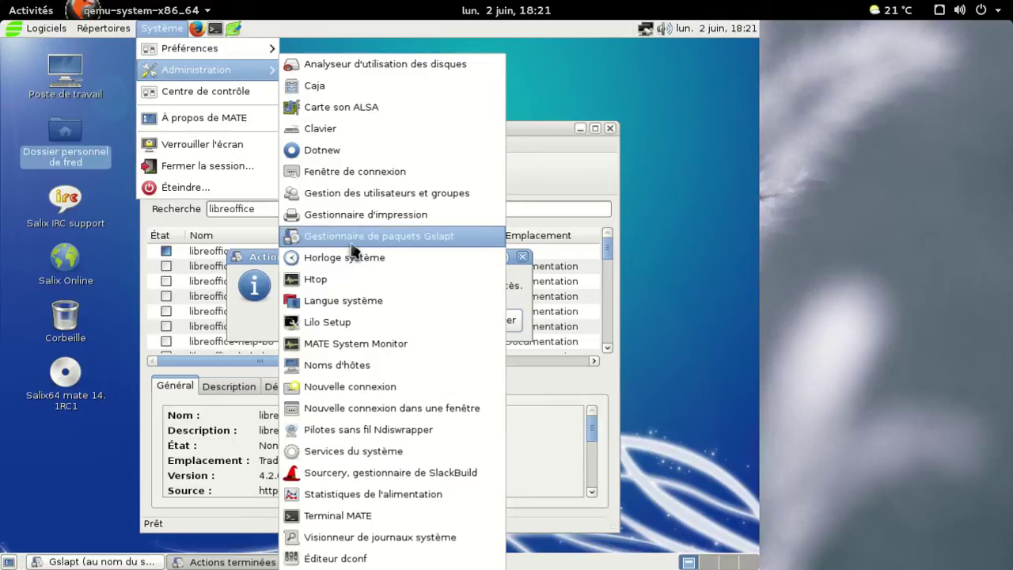
pyautogui.click(368, 349)
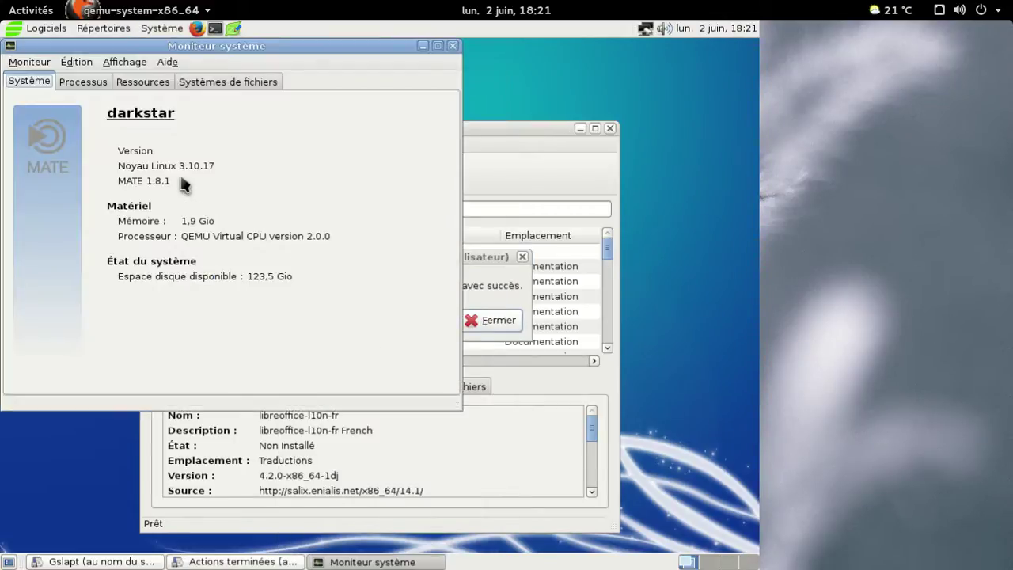
pyautogui.click(453, 47)
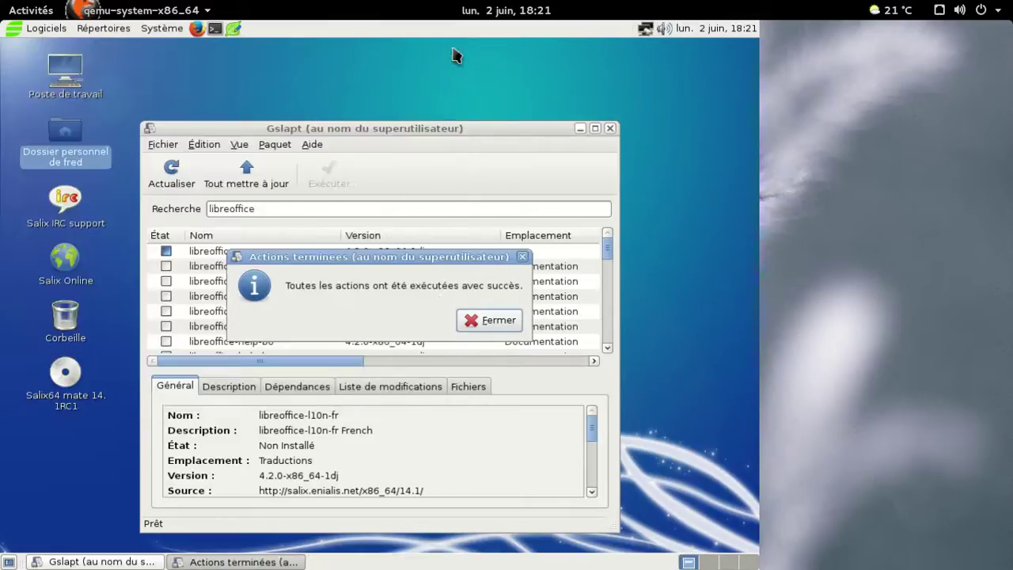
# Dismiss the Gslapt completion message and close the package manager
pyautogui.click(493, 321)
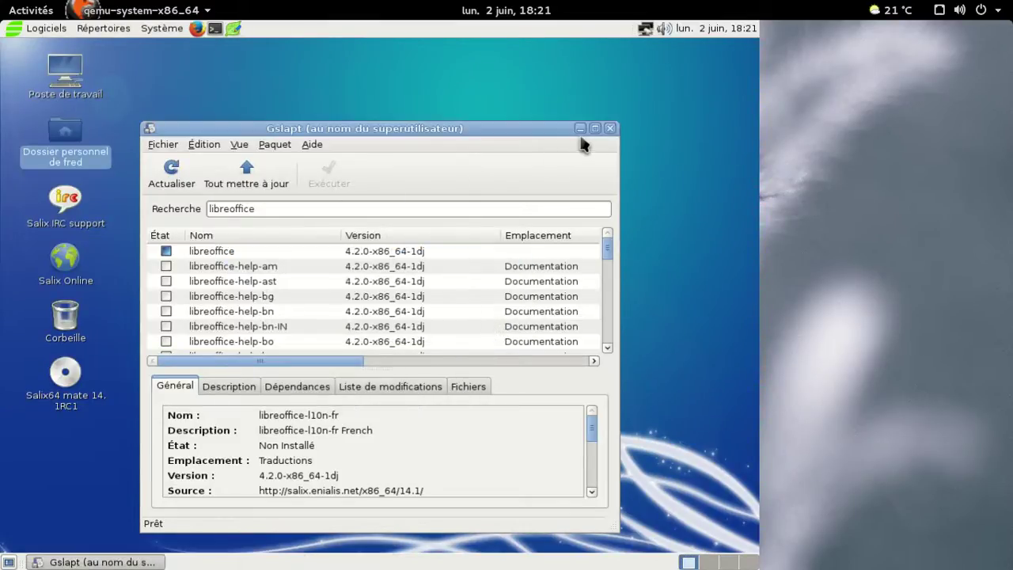
pyautogui.click(610, 127)
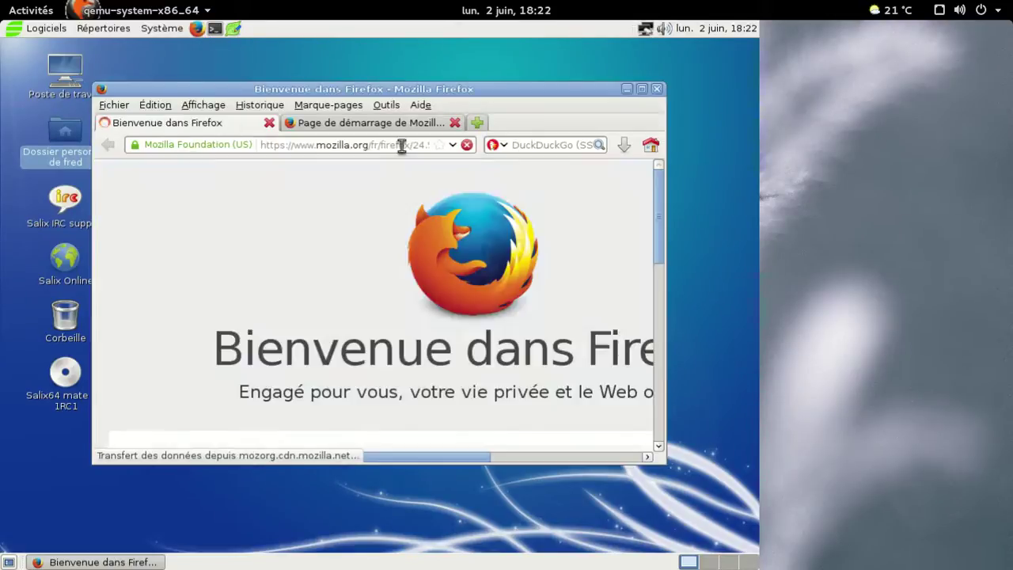
# Close Firefox's welcome tab and check the browser version in its About window
pyautogui.click(269, 123)
pyautogui.click(420, 104)
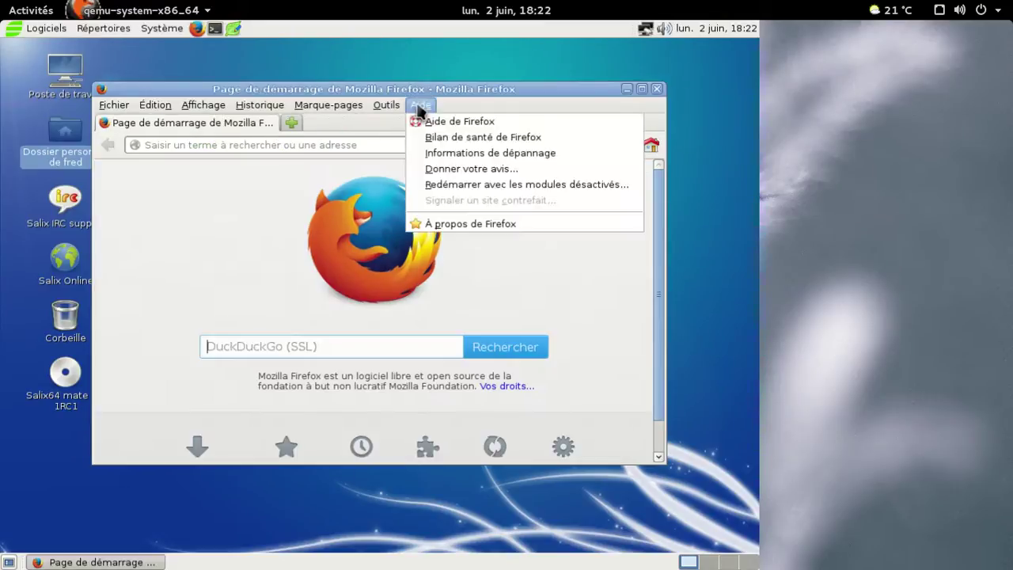
pyautogui.click(459, 225)
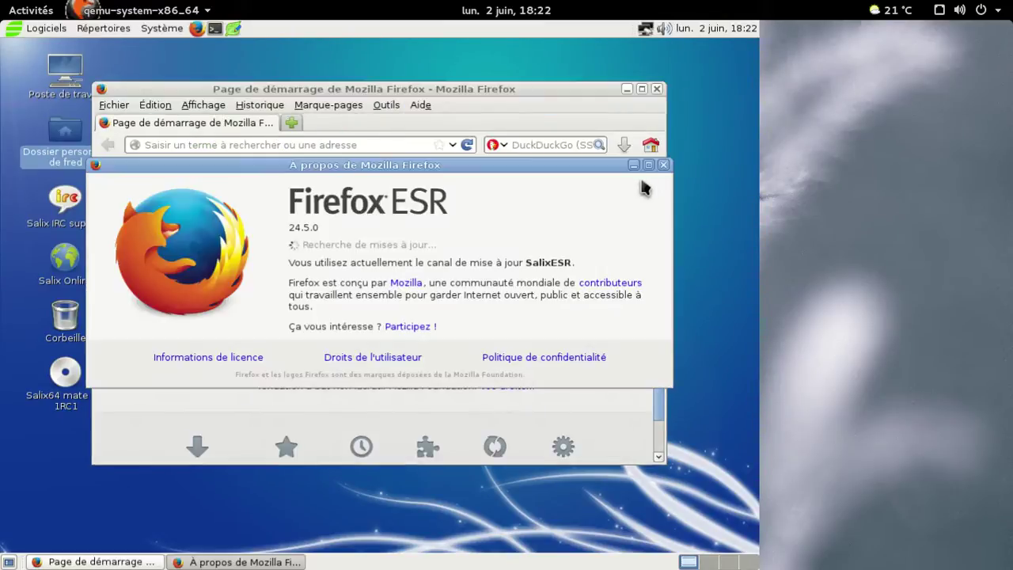
pyautogui.click(663, 166)
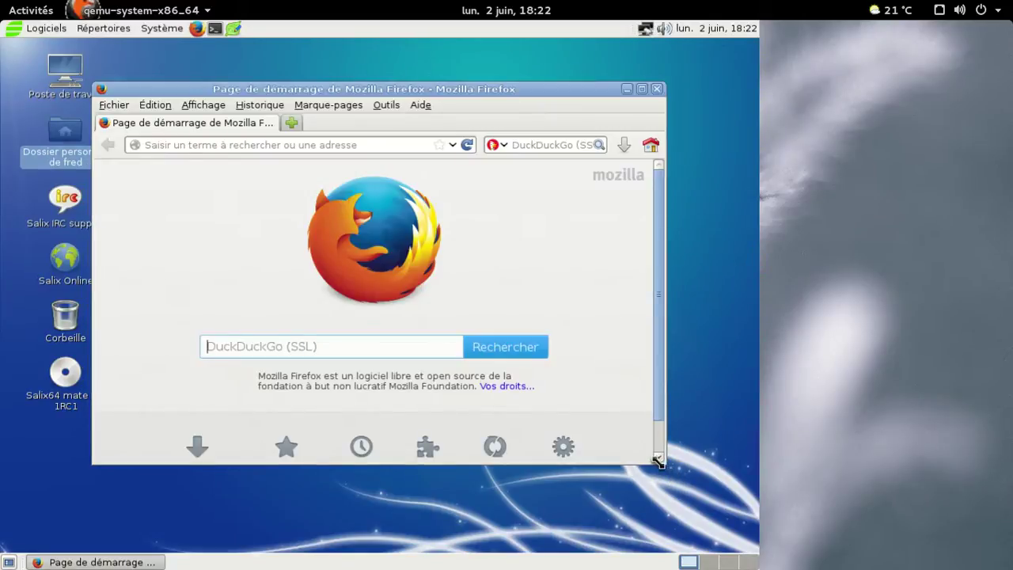
# Enlarge the Firefox window, examine the kernel releases on kernel.org in a zoomed-in new tab, and close Firefox
pyautogui.moveTo(658, 461); pyautogui.dragTo(719, 514)
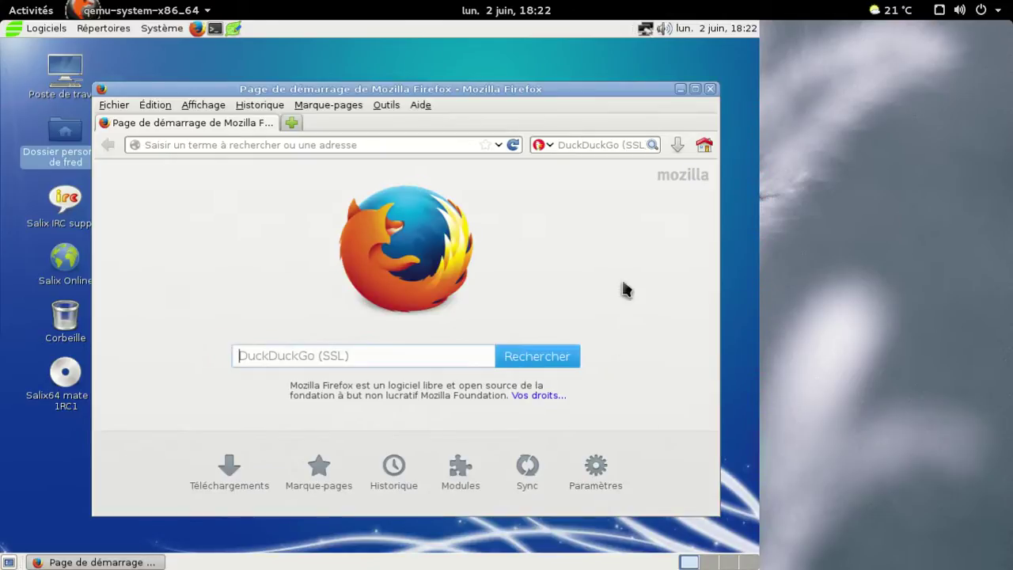
pyautogui.click(293, 123)
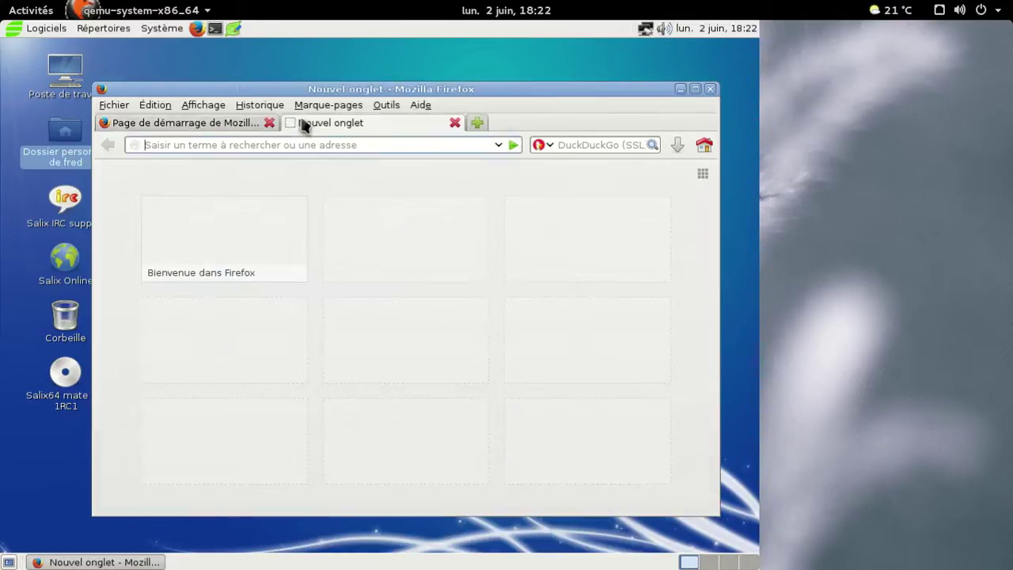
pyautogui.write('kernel.org')
pyautogui.press('Return')
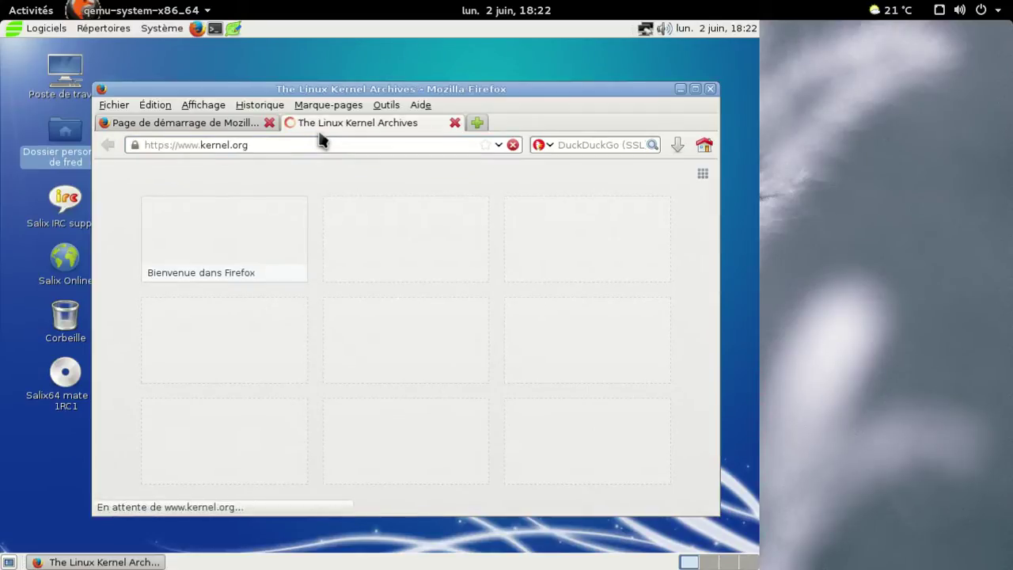
pyautogui.hotkey('ctrl', '+')
pyautogui.hotkey('ctrl', '+')
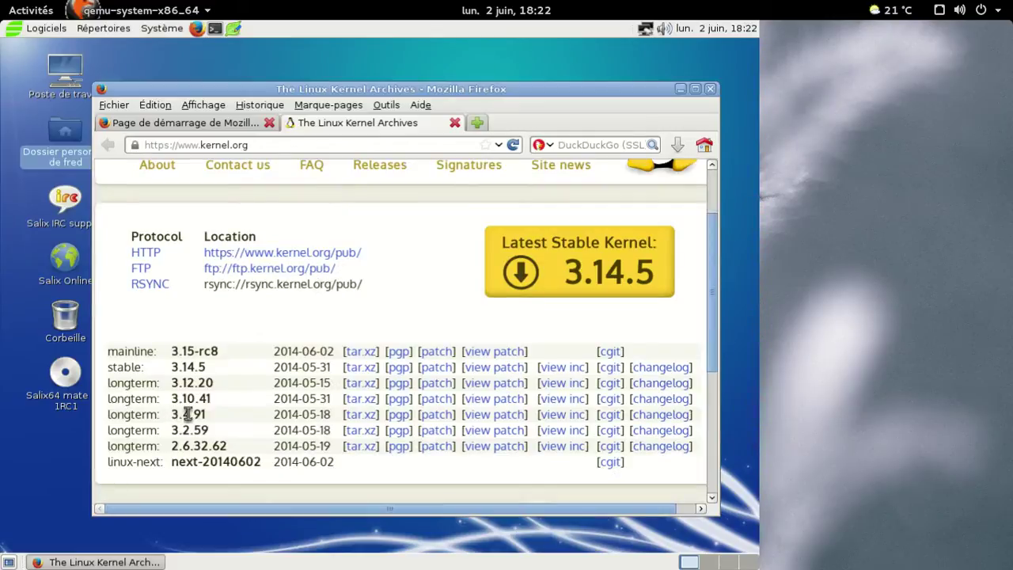
pyautogui.click(455, 125)
pyautogui.click(710, 91)
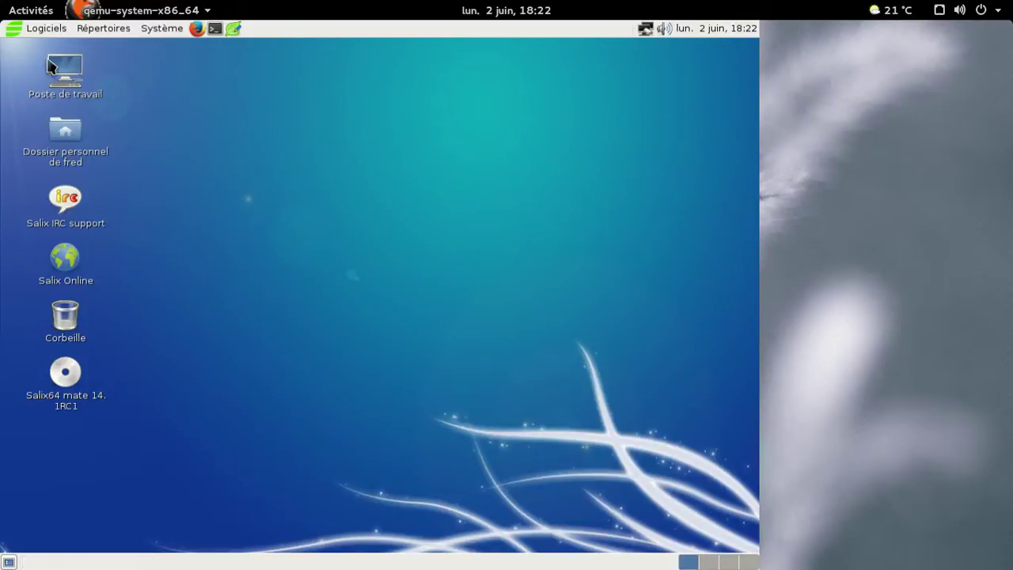
# Launch LibreOffice 4.2 Writer with a blank document
pyautogui.click(35, 29)
pyautogui.moveTo(78, 115)
pyautogui.moveTo(72, 77)
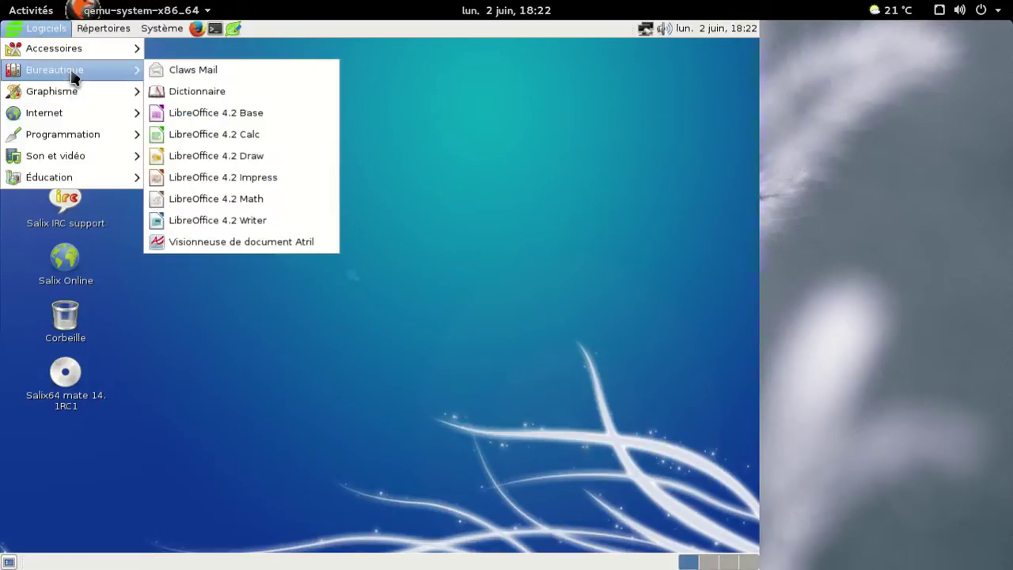
pyautogui.click(232, 218)
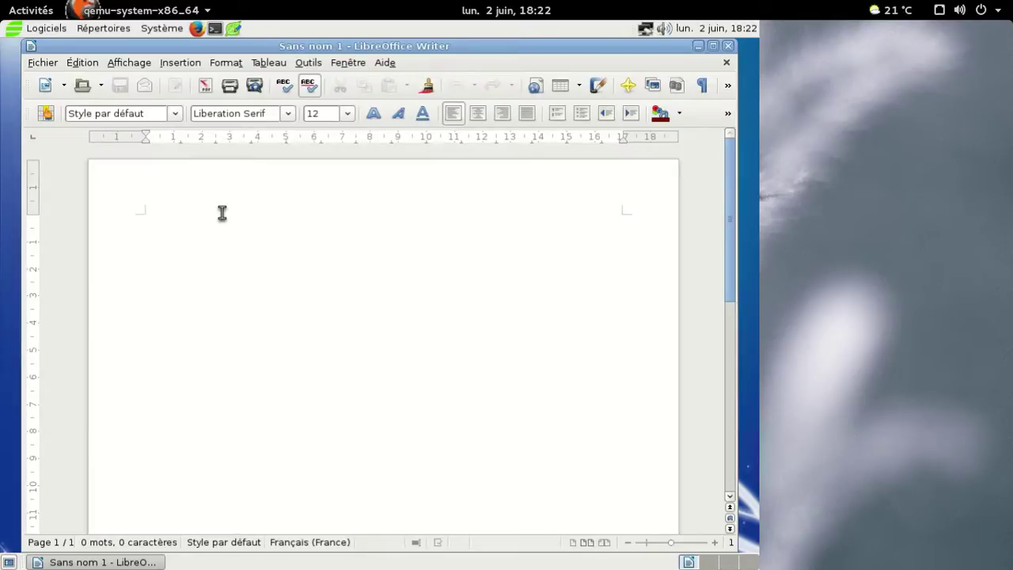
# Check the version details in LibreOffice's About window and close Writer
pyautogui.click(386, 65)
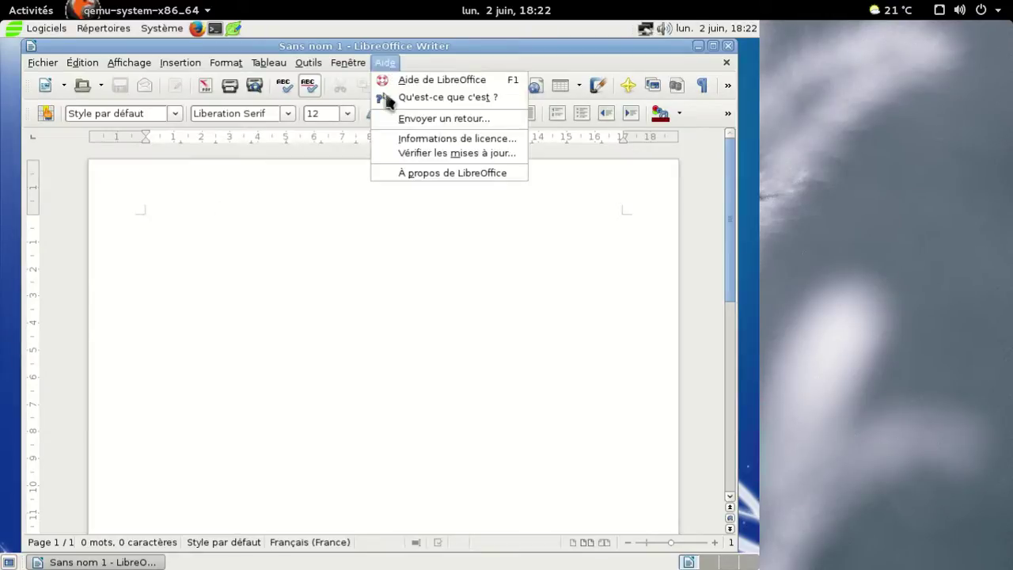
pyautogui.click(414, 180)
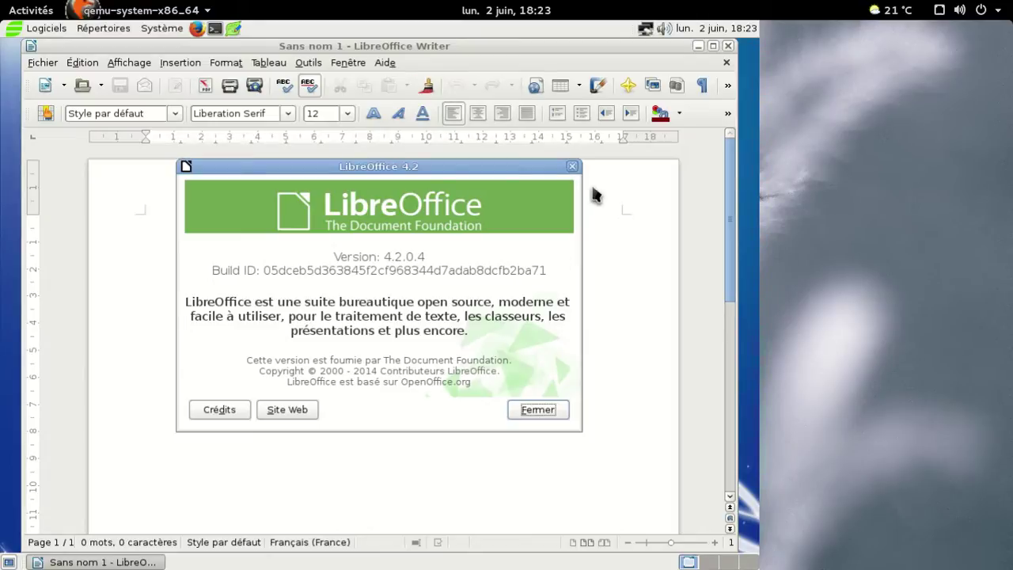
pyautogui.click(572, 168)
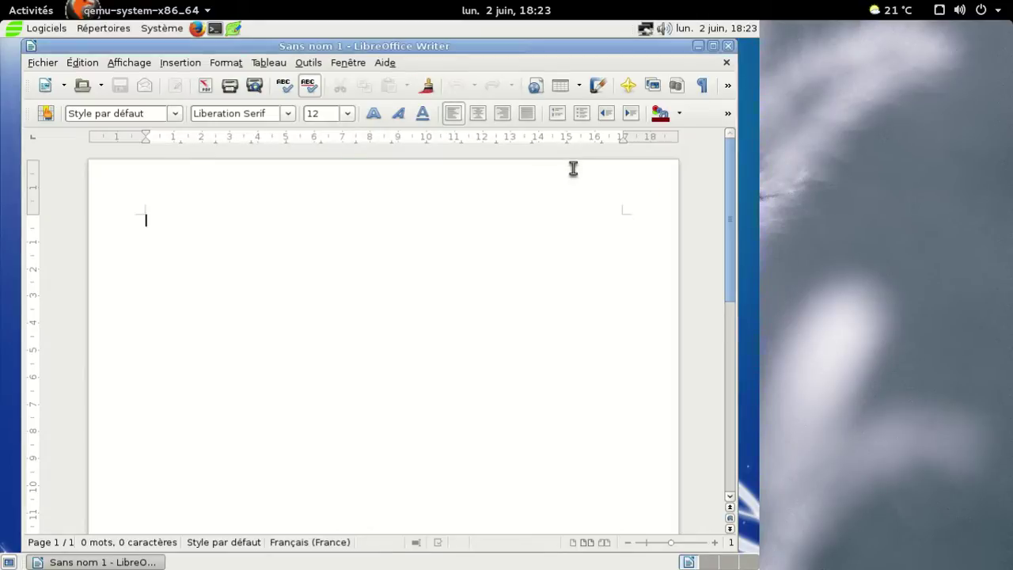
pyautogui.click(728, 46)
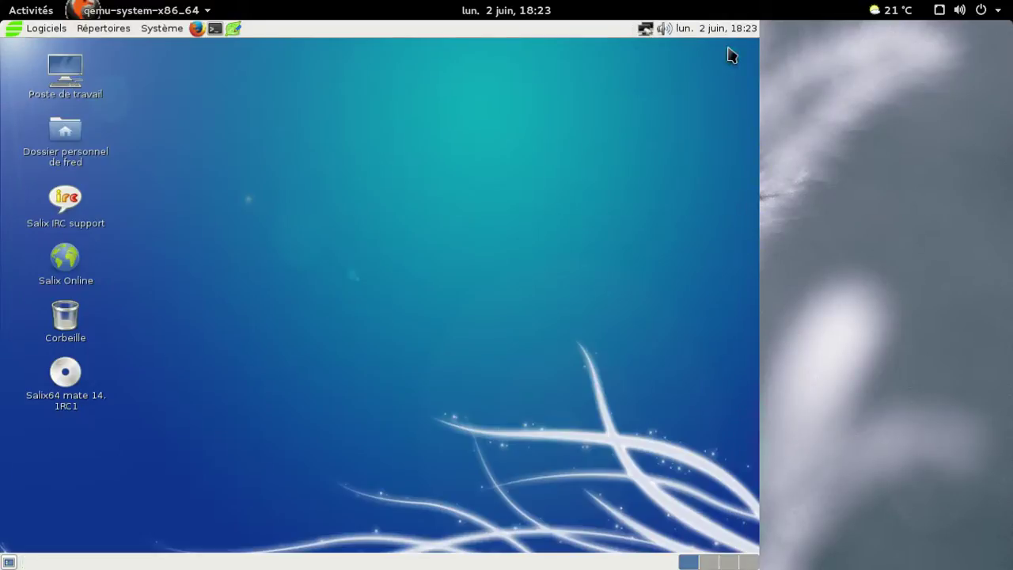
# Look through the application categories, launch the multimedia codecs installer, and authenticate with the account password
pyautogui.click(27, 32)
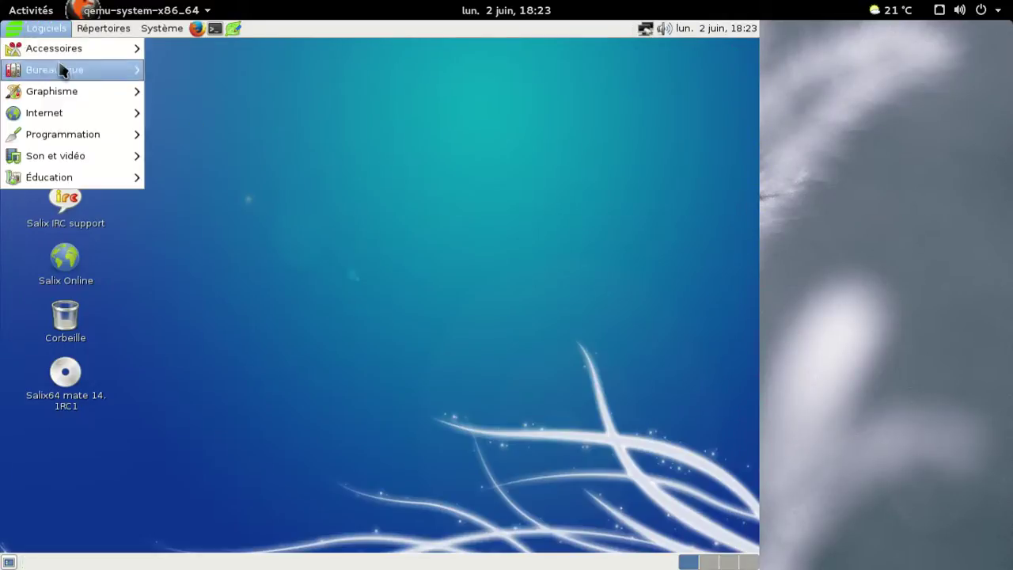
pyautogui.moveTo(108, 126)
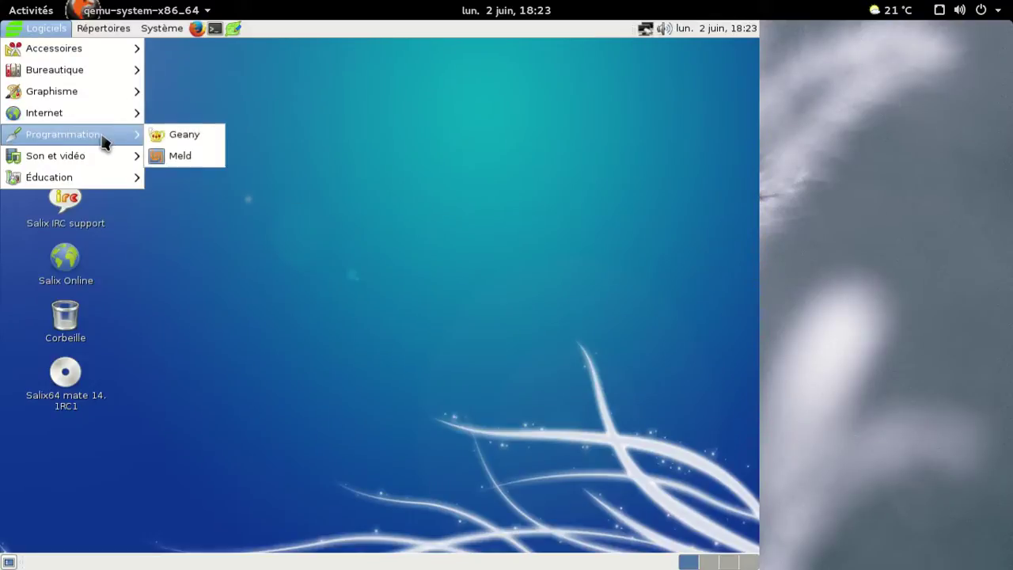
pyautogui.moveTo(97, 103)
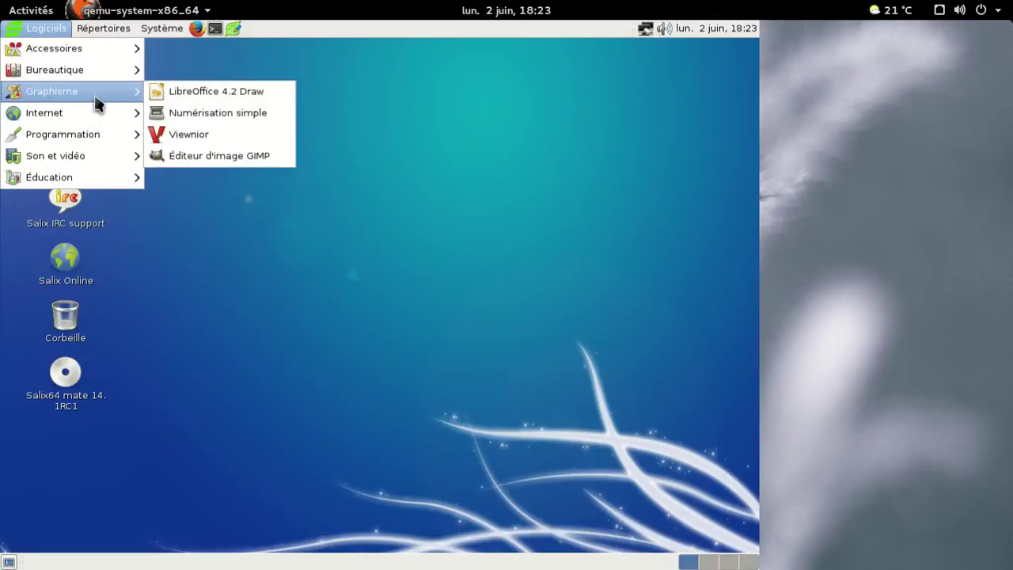
pyautogui.moveTo(83, 53)
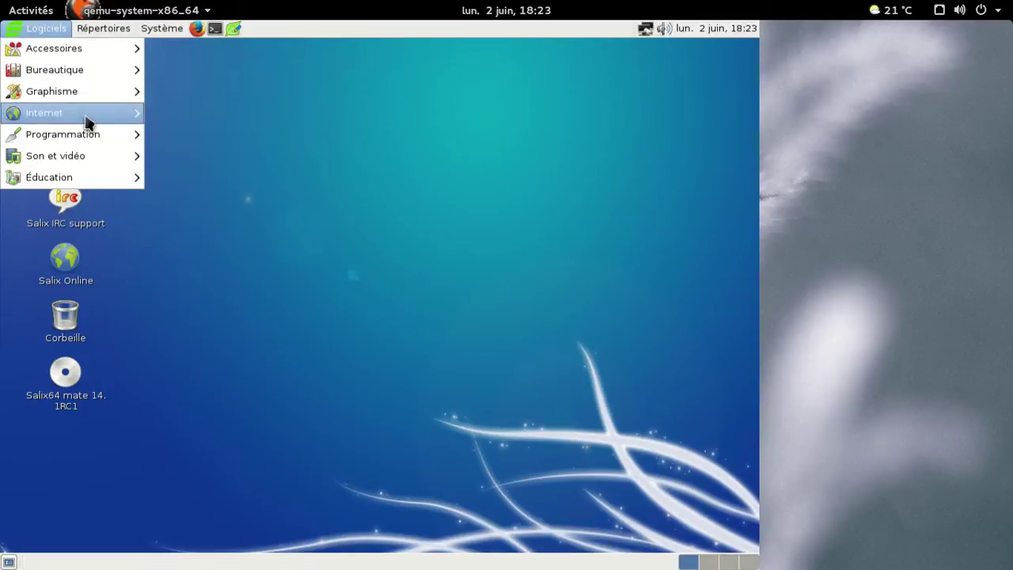
pyautogui.moveTo(85, 162)
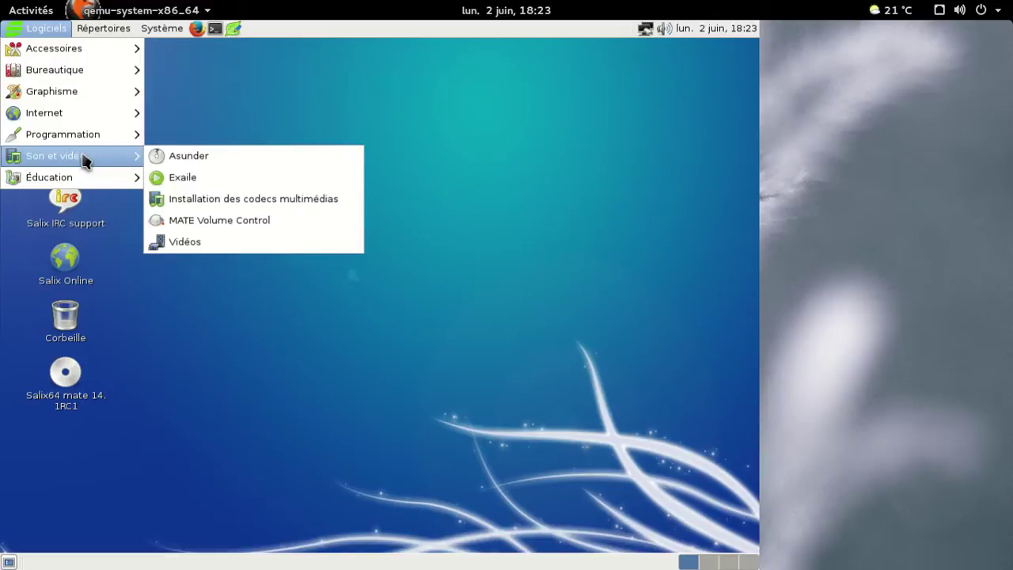
pyautogui.click(247, 201)
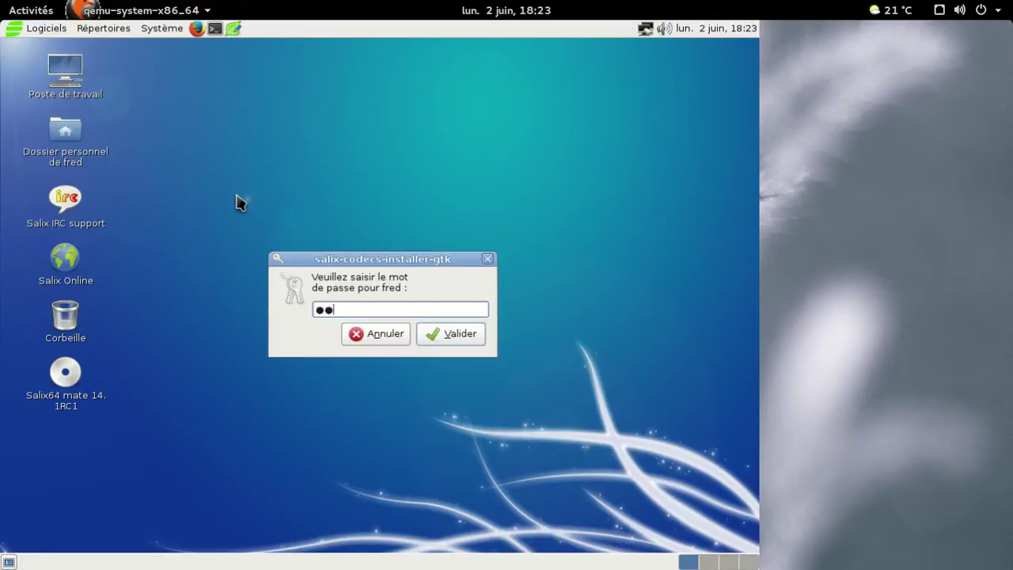
pyautogui.press('Return')
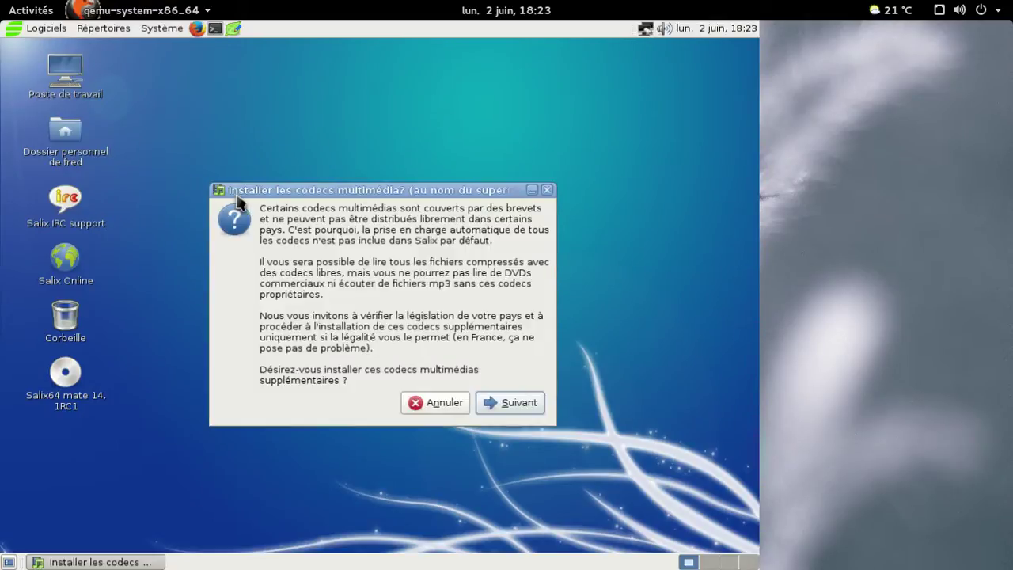
# Install all the proposed multimedia codec packages and remove the codec installer from the system
pyautogui.click(527, 409)
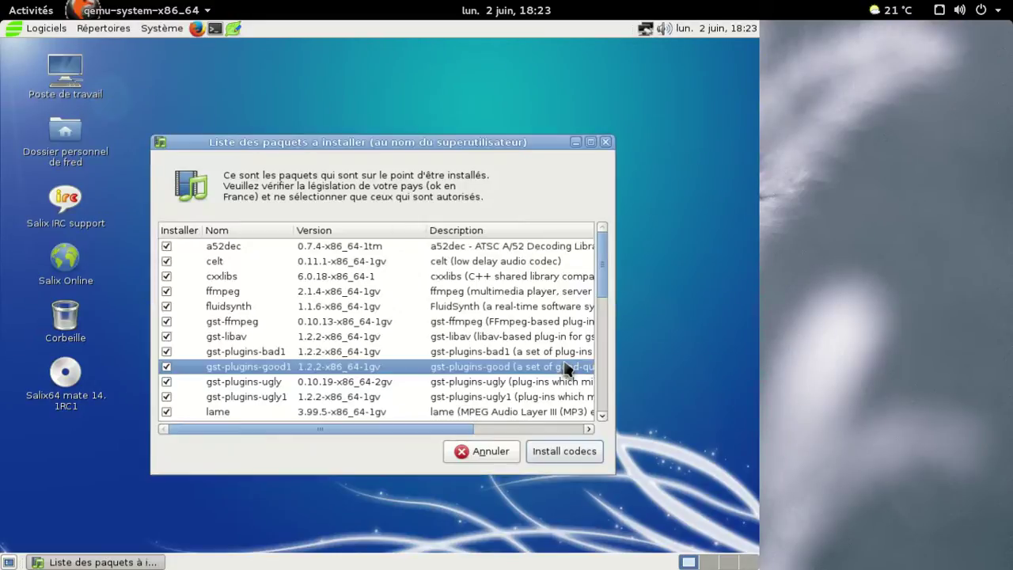
pyautogui.moveTo(601, 245); pyautogui.dragTo(601, 380)
pyautogui.click(594, 387)
pyautogui.click(580, 452)
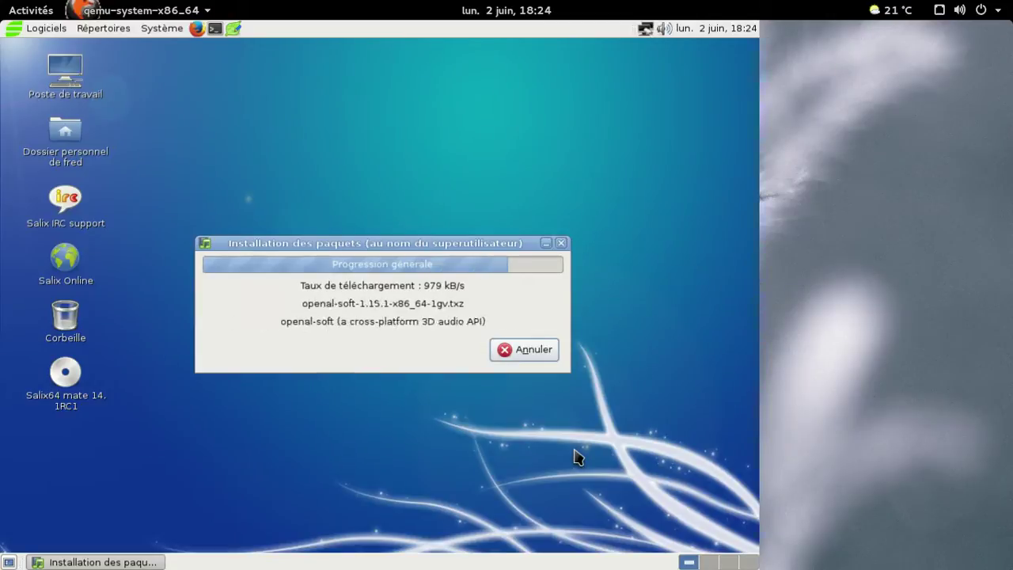
pyautogui.click(708, 28)
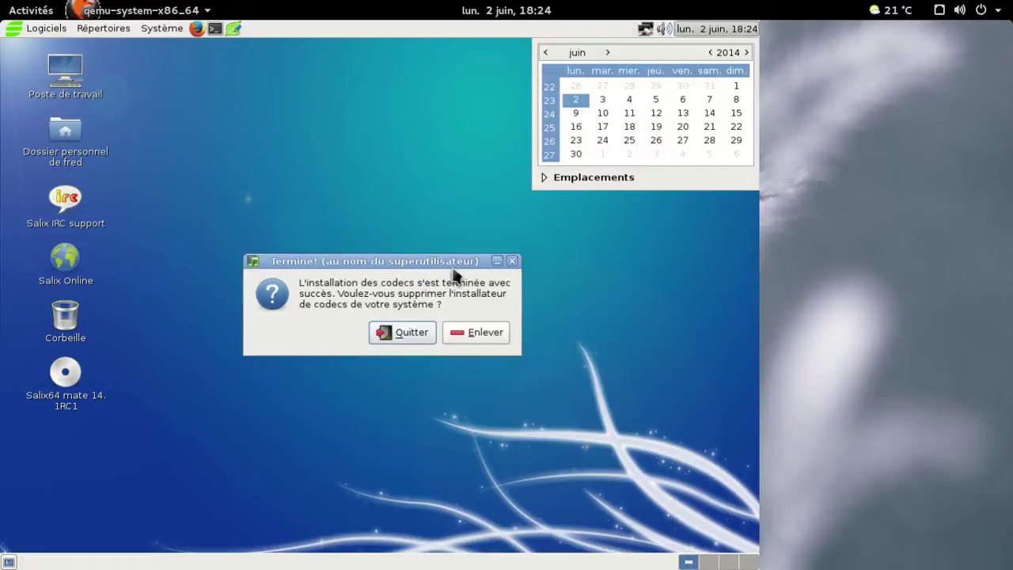
pyautogui.click(475, 336)
# Add Bordeaux, France as a location in the clock preferences and check its current weather in the calendar
pyautogui.click(566, 181)
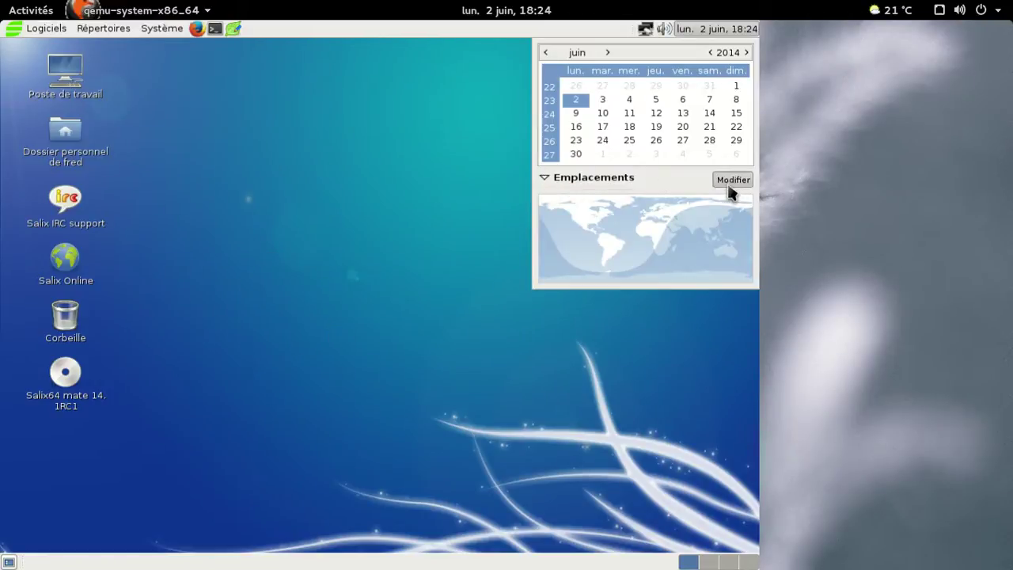
pyautogui.click(729, 187)
pyautogui.click(495, 274)
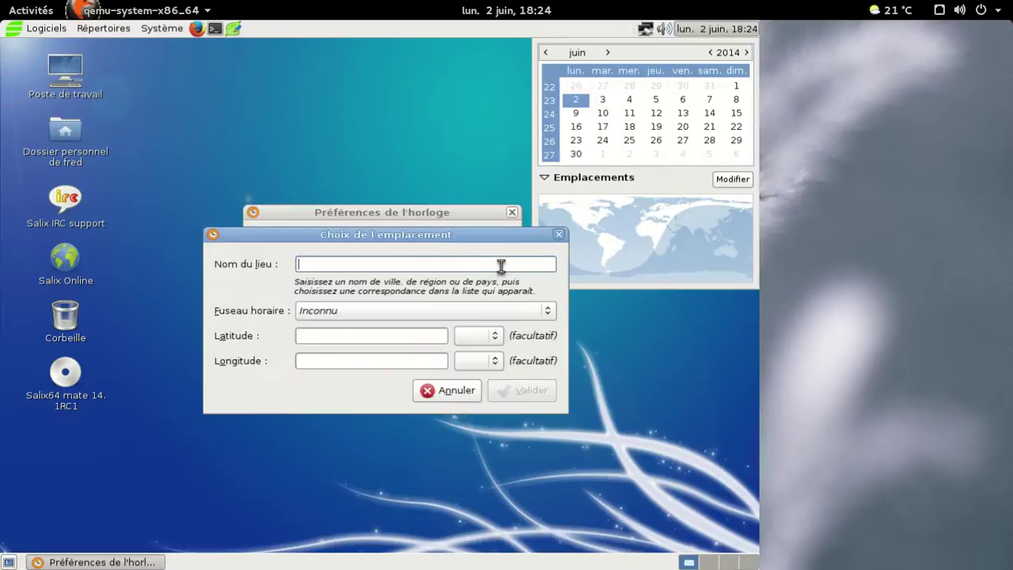
pyautogui.write('Borde')
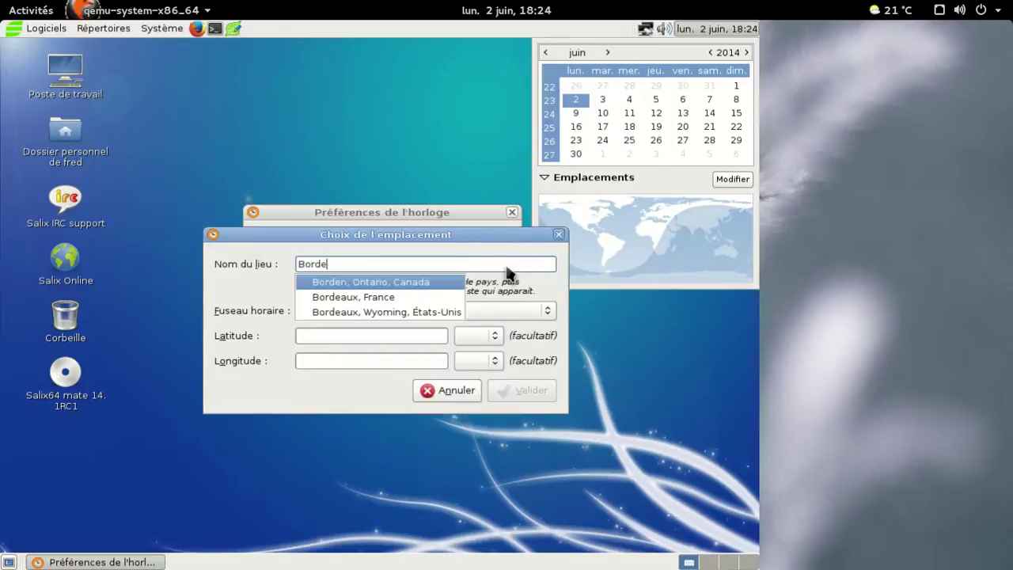
pyautogui.press('Down')
pyautogui.press('Return')
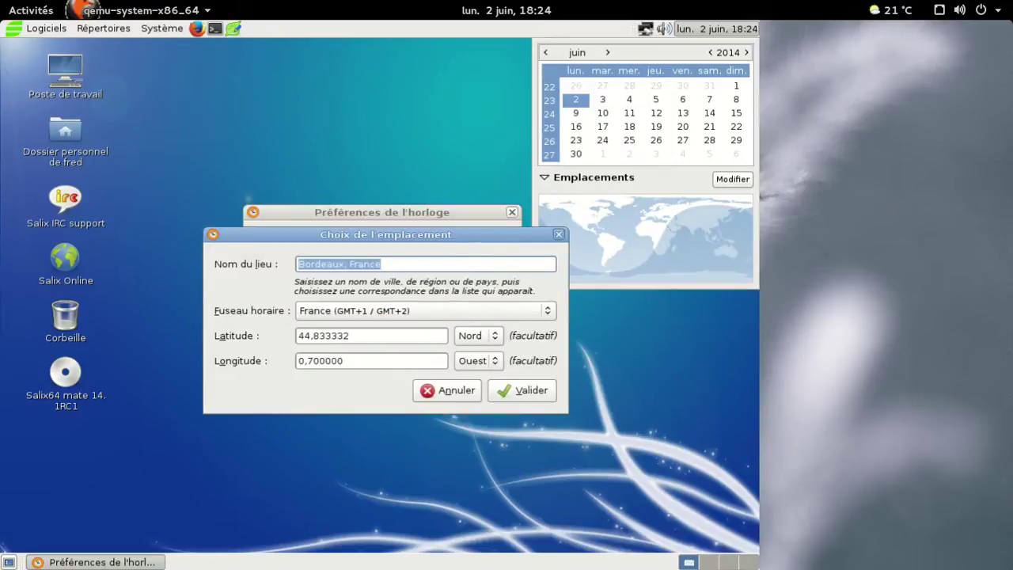
pyautogui.click(513, 389)
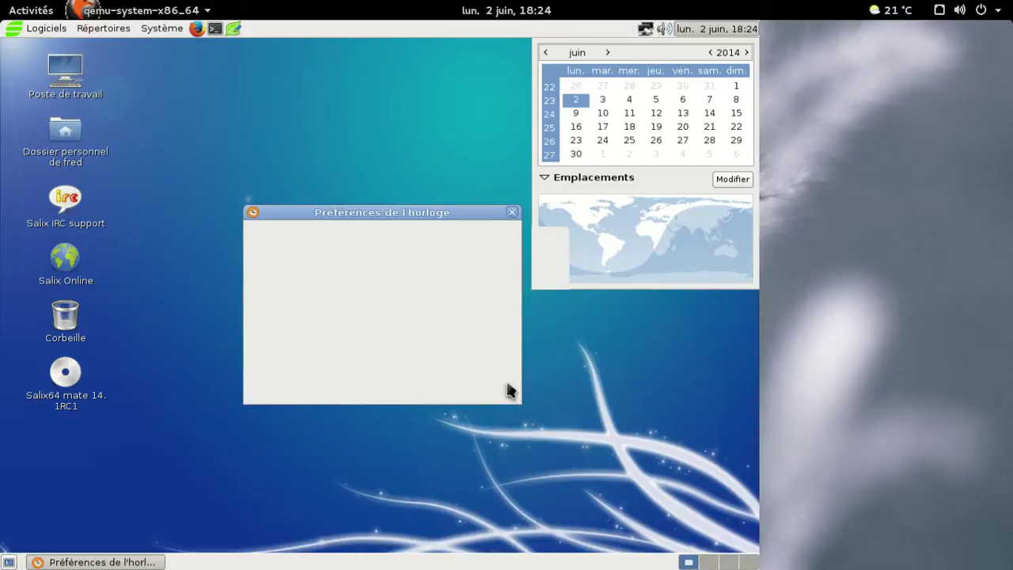
pyautogui.click(512, 213)
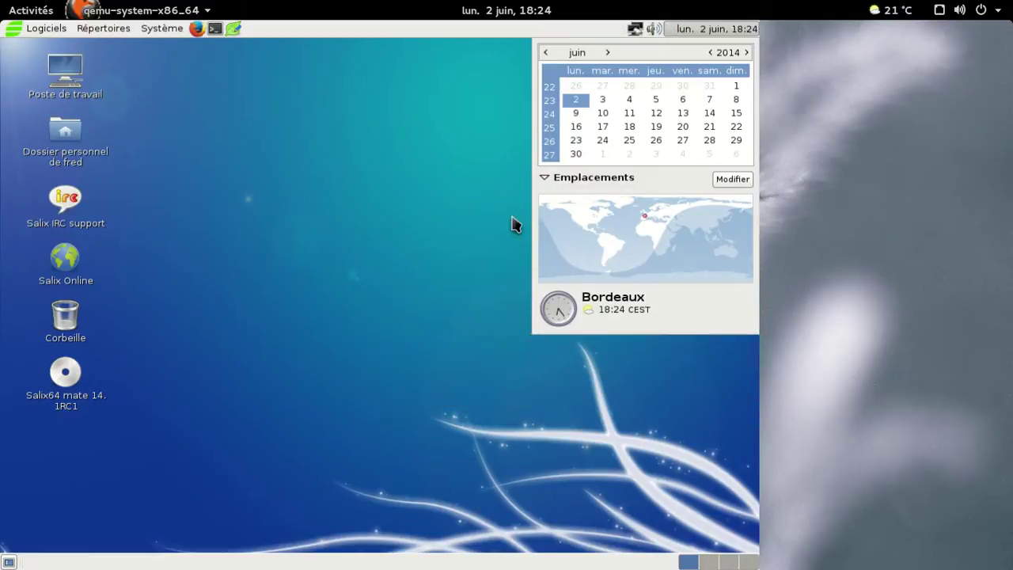
pyautogui.moveTo(588, 315)
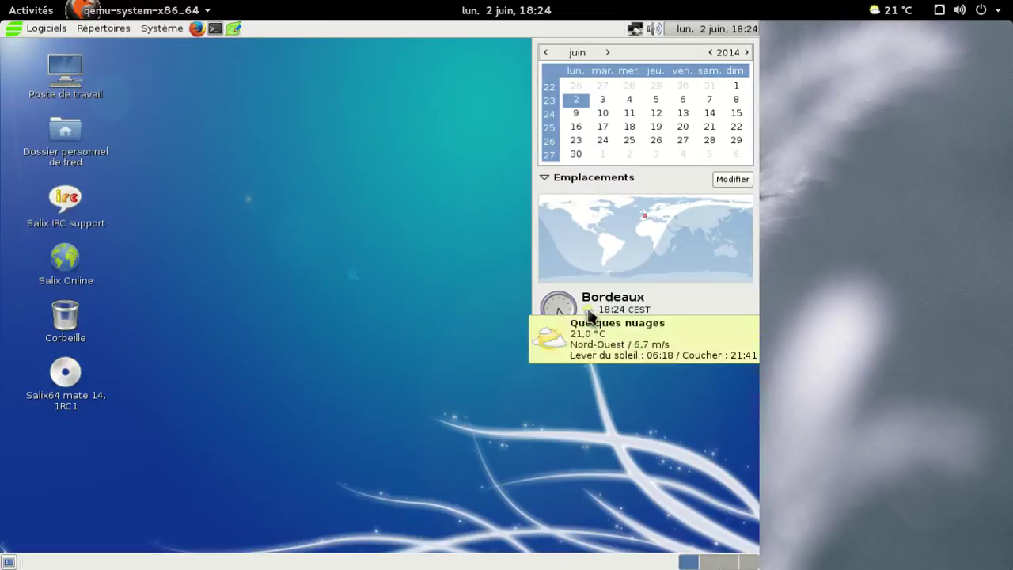
pyautogui.click(689, 36)
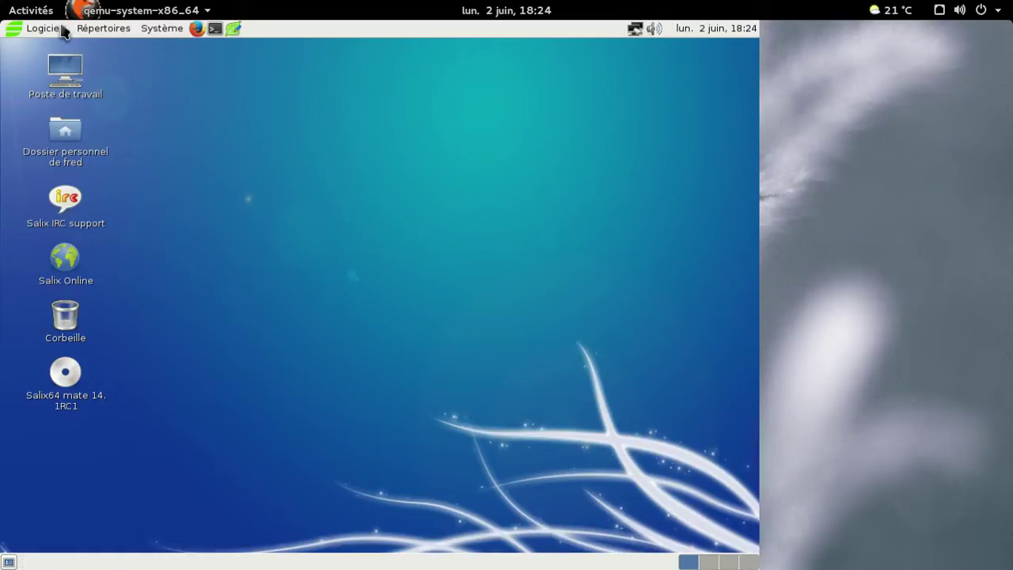
# Open the Gslapt package manager with the account password, search for the flash package, and close it
pyautogui.click(150, 29)
pyautogui.moveTo(163, 54)
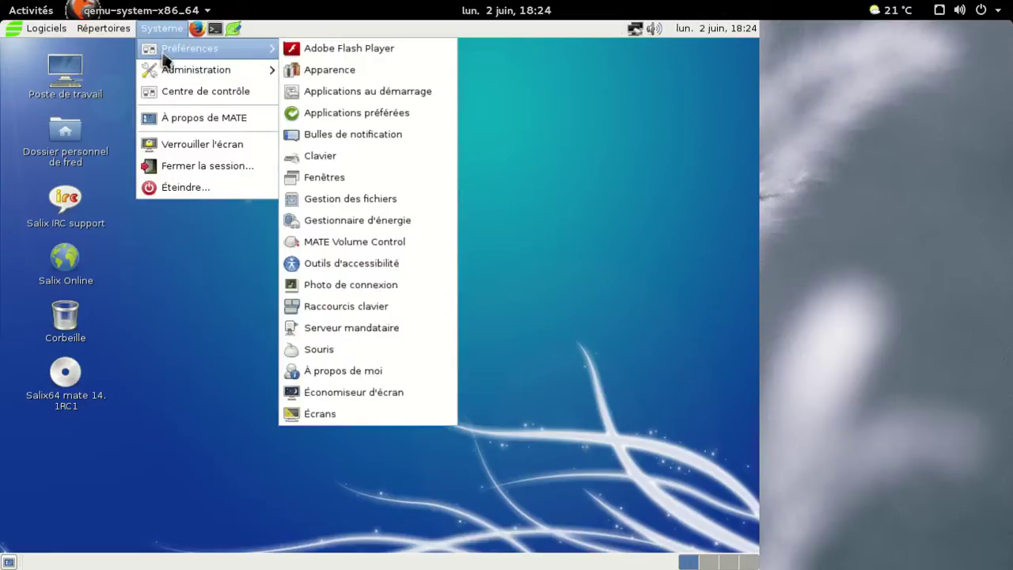
pyautogui.moveTo(196, 75)
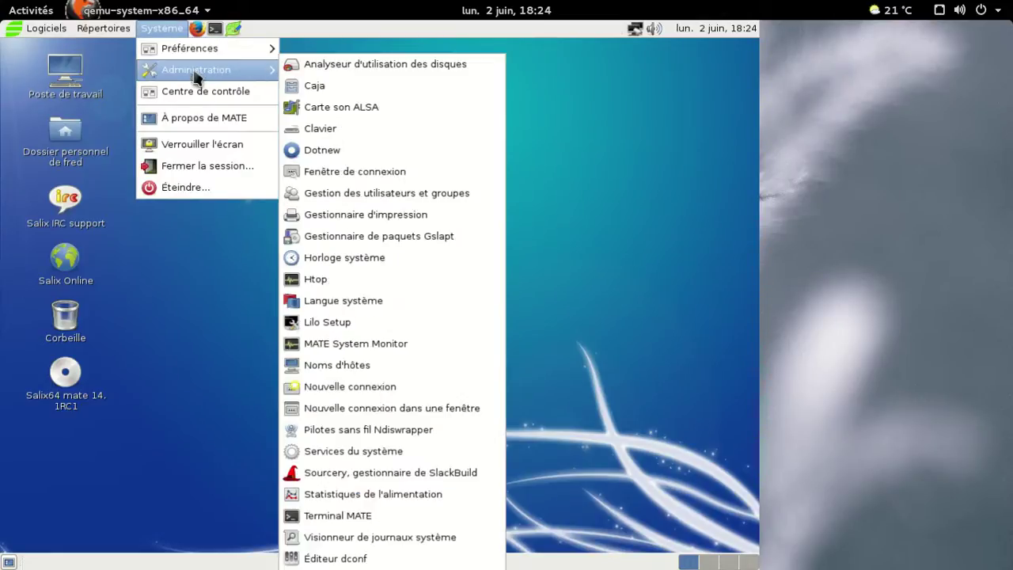
pyautogui.click(389, 245)
pyautogui.write('•••••••')
pyautogui.press('Return')
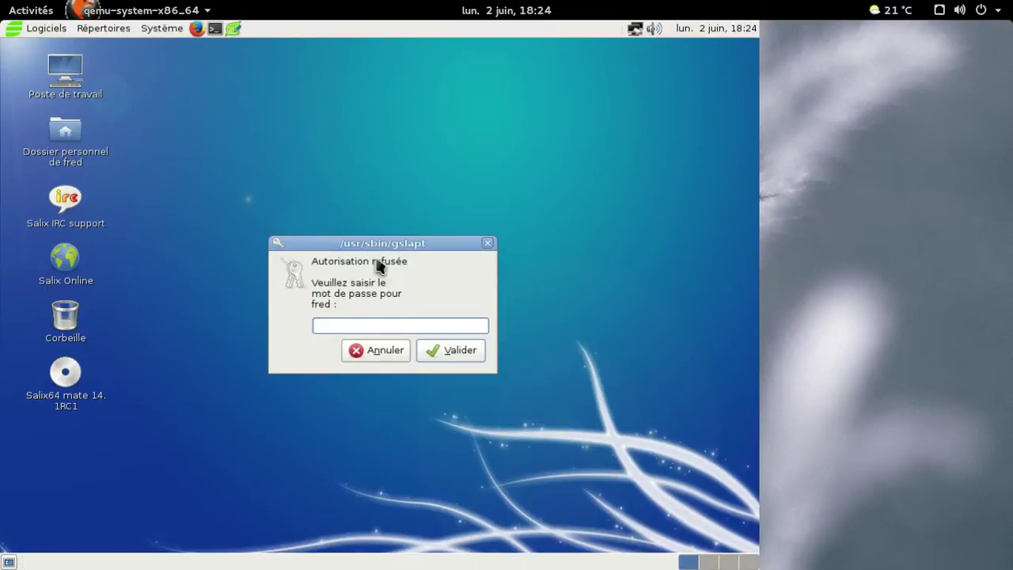
pyautogui.write('•••••••••')
pyautogui.press('Return')
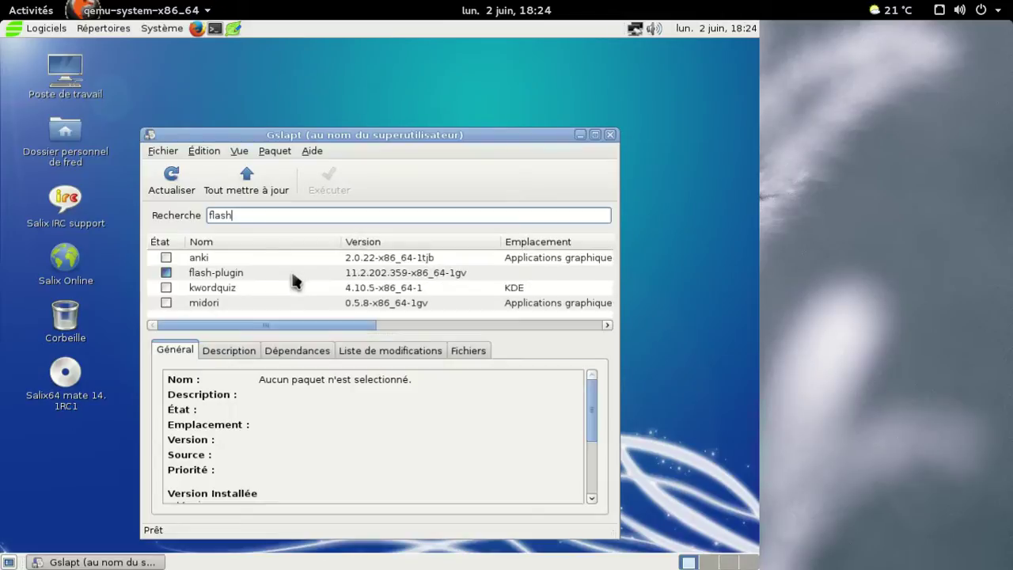
pyautogui.click(609, 137)
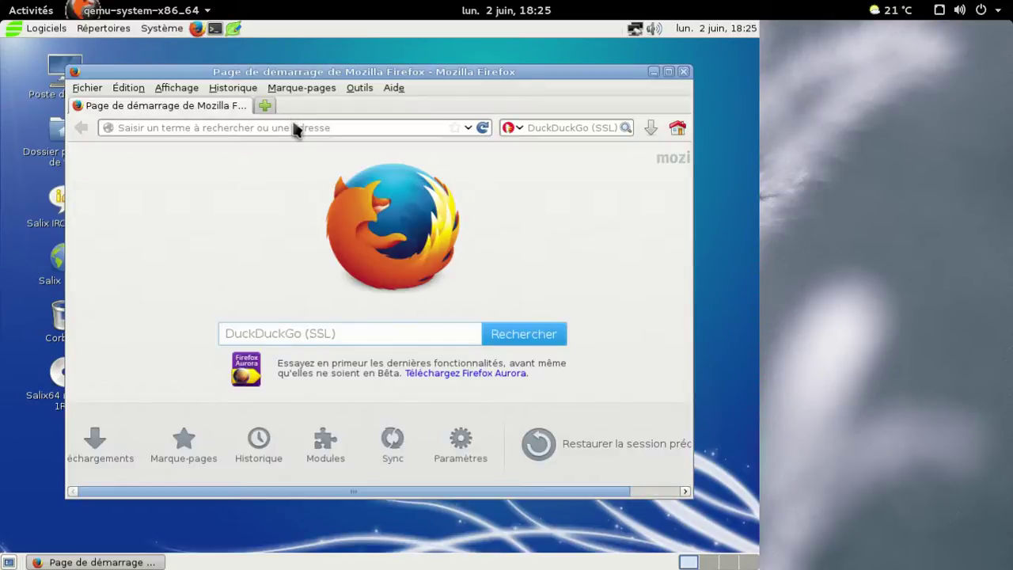
# Load altermusique.org in Firefox
pyautogui.click(294, 127)
pyautogui.write('altermu')
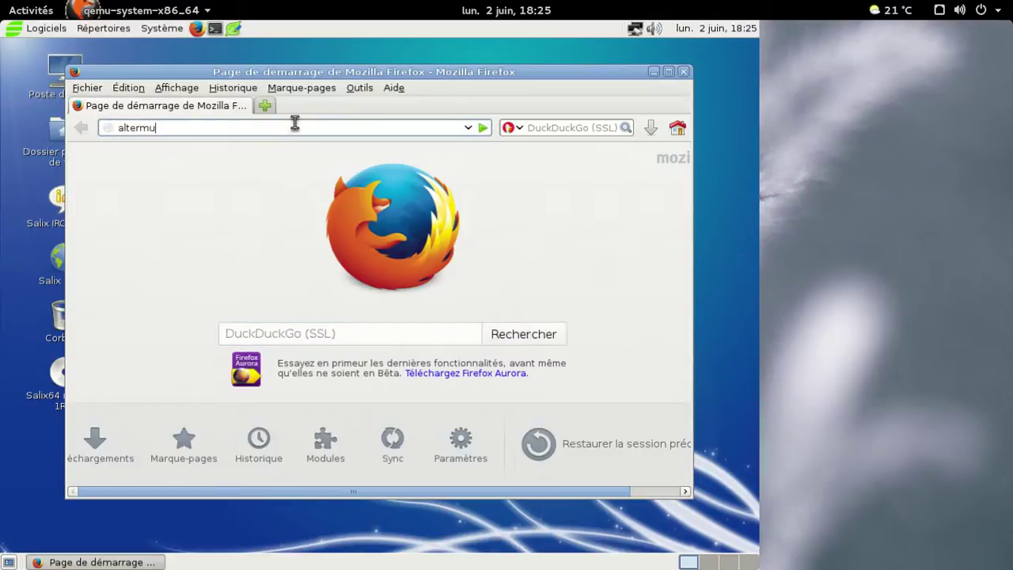
pyautogui.write('sique.org')
pyautogui.press('Return')
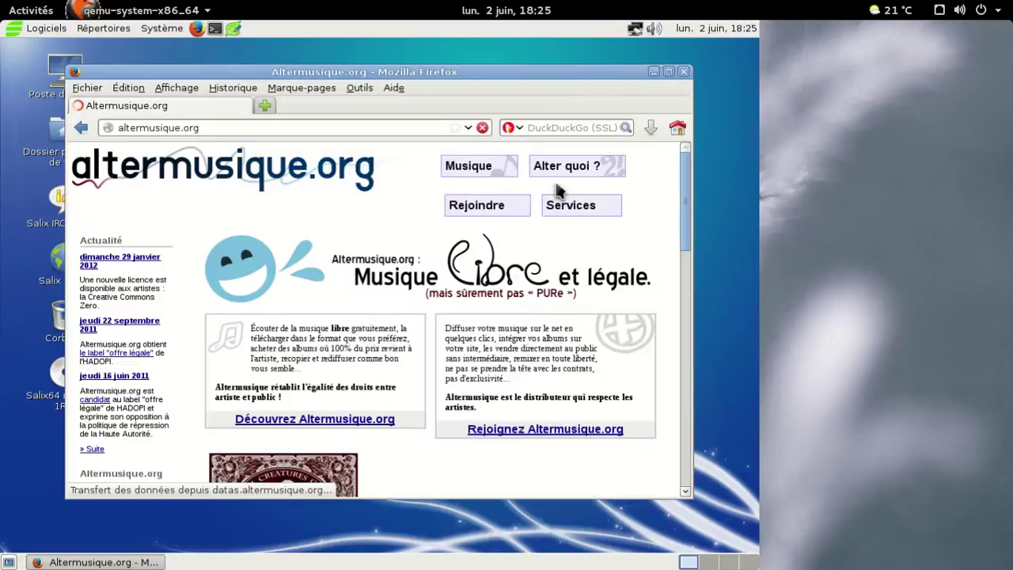
# Browse the album covers on the home page and open the MoiJe album Essai de Conscience
pyautogui.scroll(-10, 528, 197)
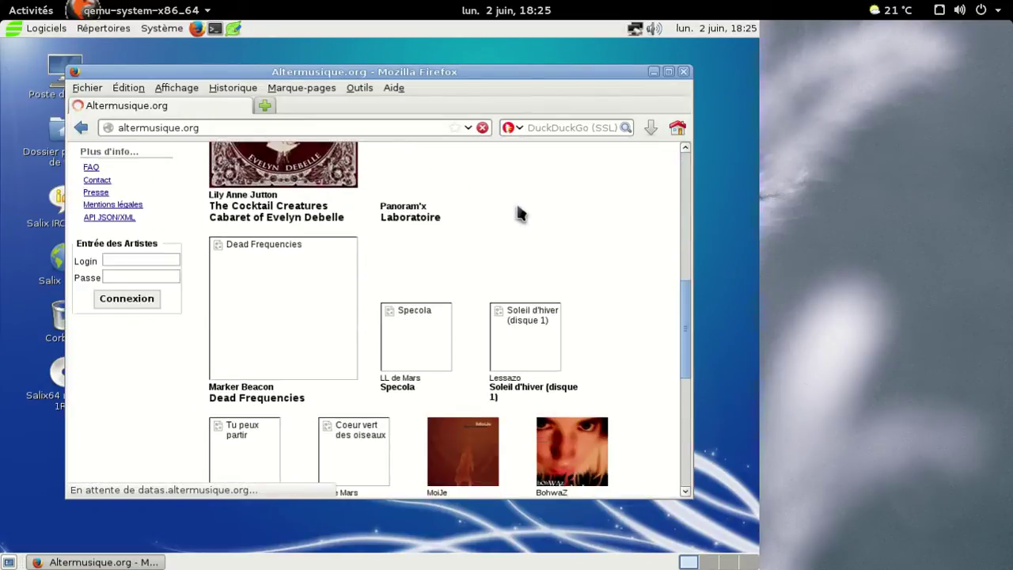
pyautogui.scroll(-3, 519, 212)
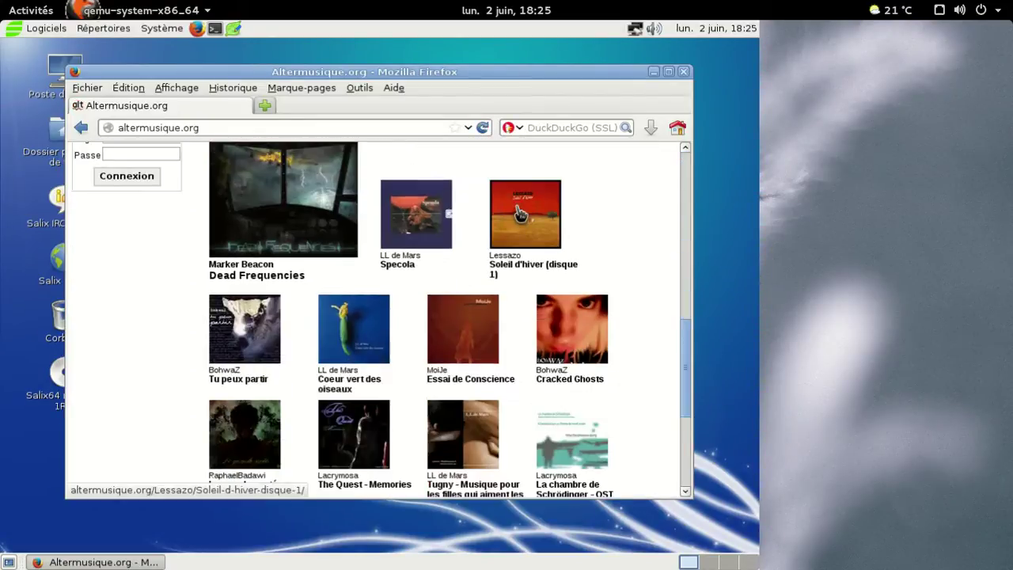
pyautogui.scroll(-3, 520, 211)
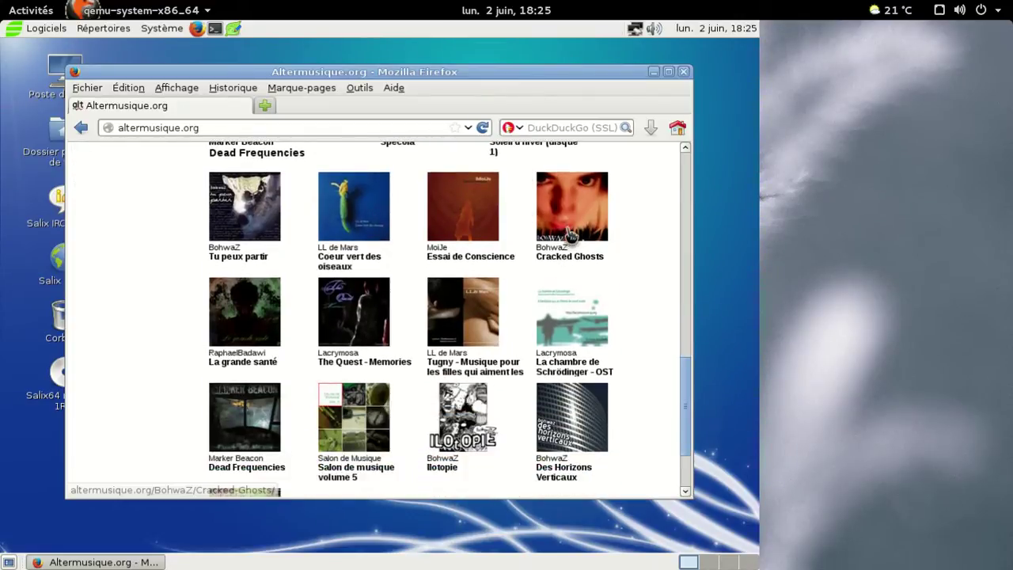
pyautogui.click(482, 230)
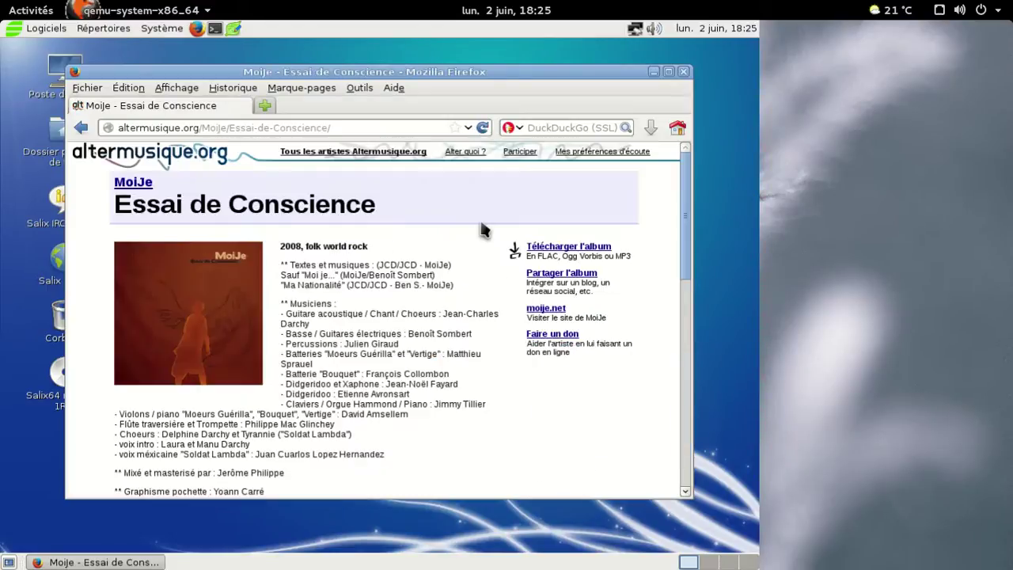
# Download the complete album as 192kbps MP3, saving the zip archive and making this the default action for the file type
pyautogui.scroll(-7, 489, 269)
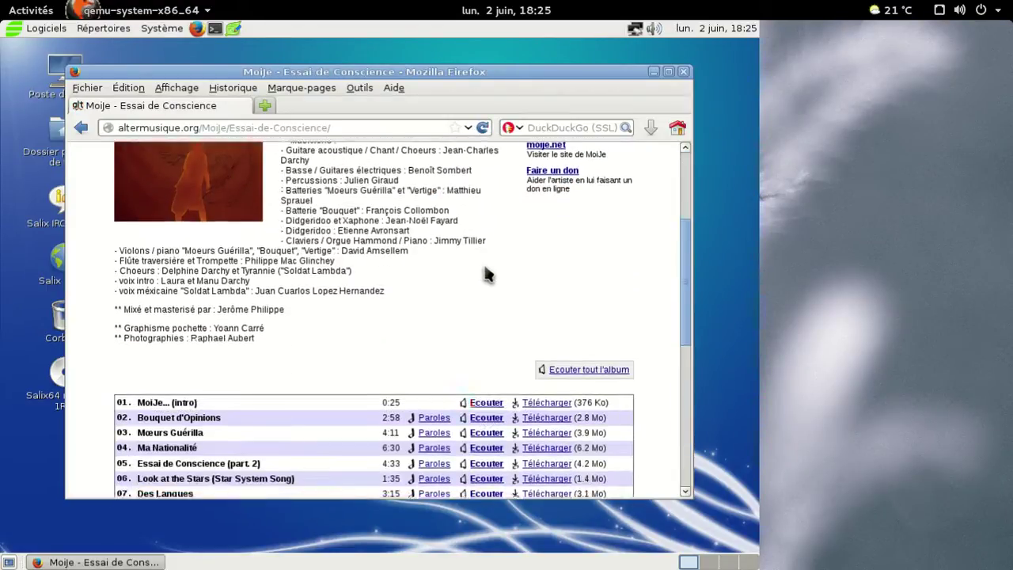
pyautogui.scroll(-4, 485, 273)
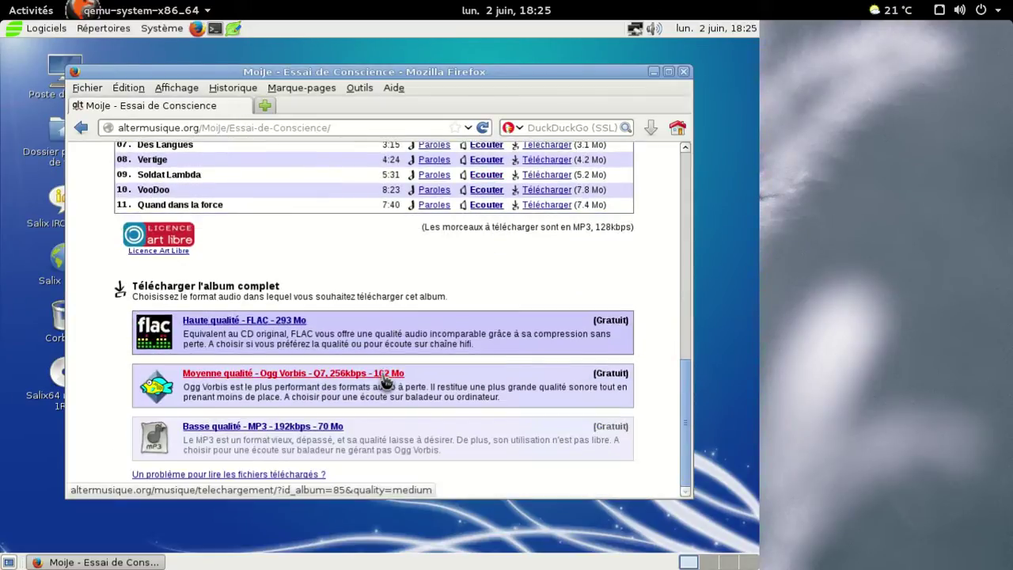
pyautogui.click(340, 428)
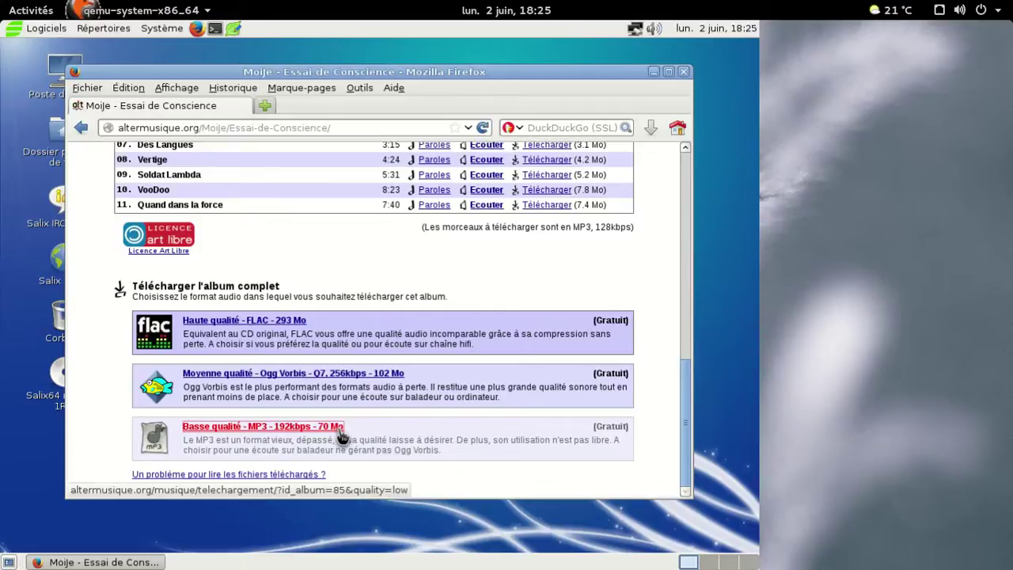
pyautogui.click(294, 296)
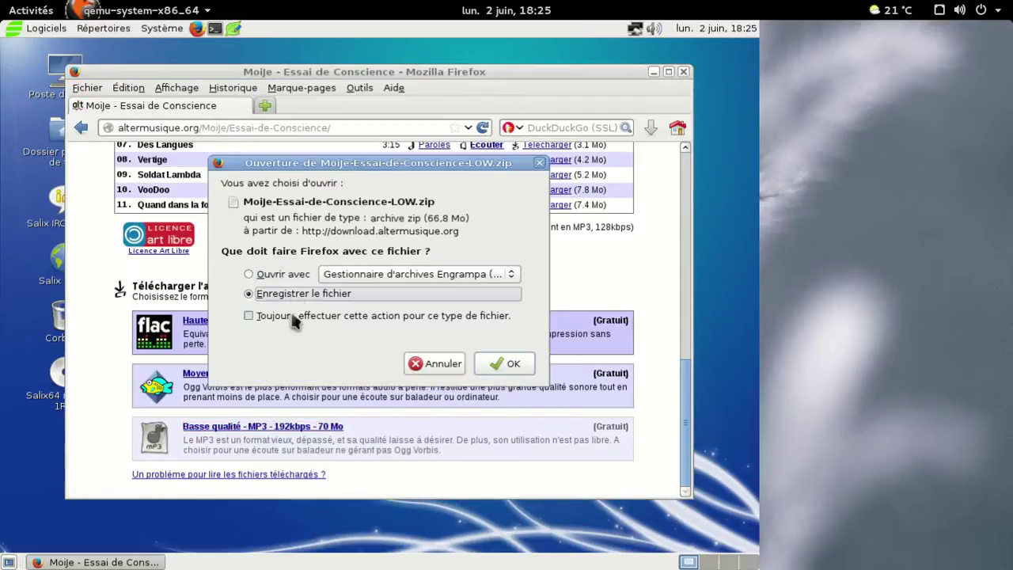
pyautogui.click(294, 316)
pyautogui.click(508, 386)
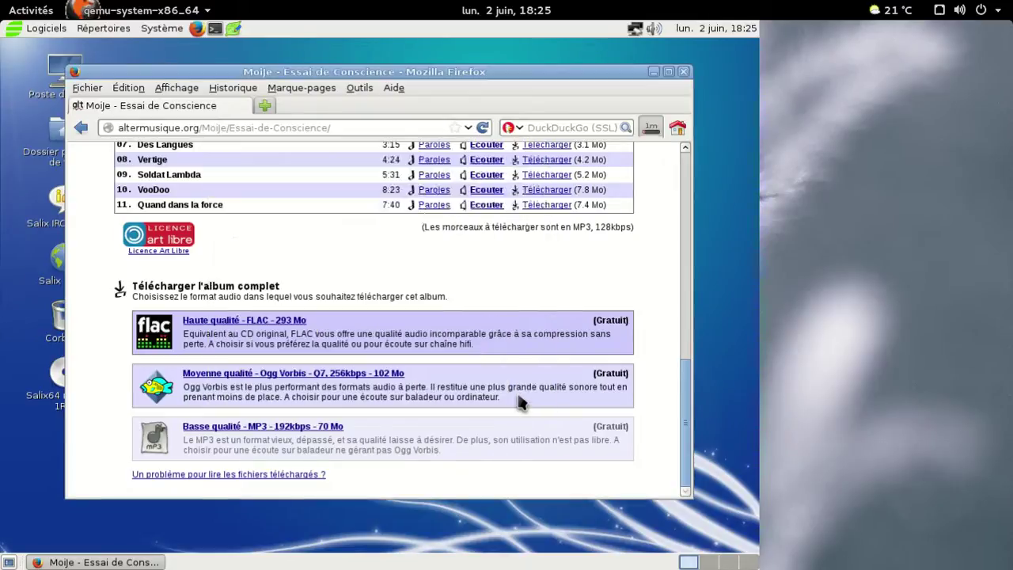
# Open the Sourcery SlackBuild manager with the account password and create the SlackBuilds cache
pyautogui.click(165, 28)
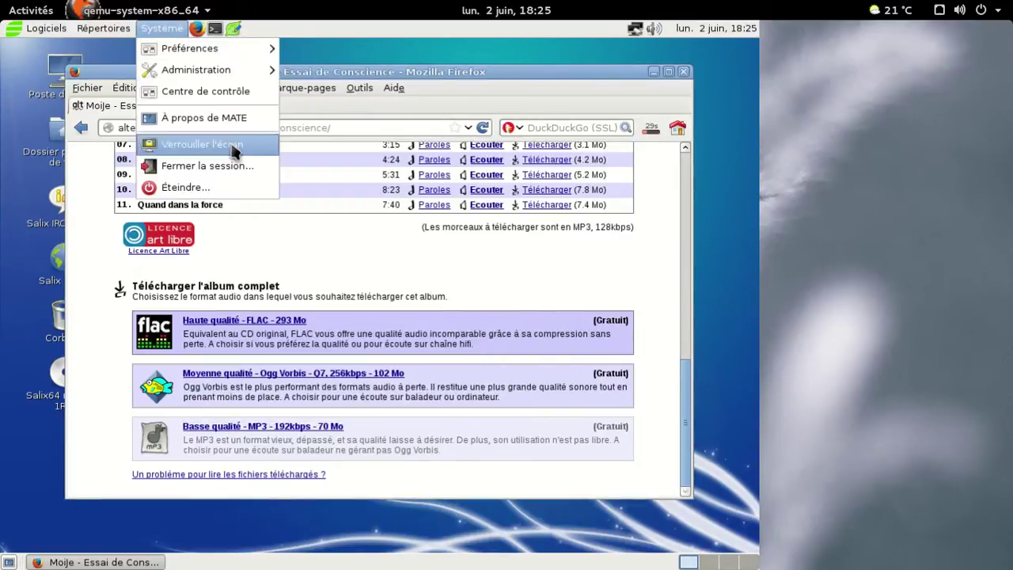
pyautogui.moveTo(238, 75)
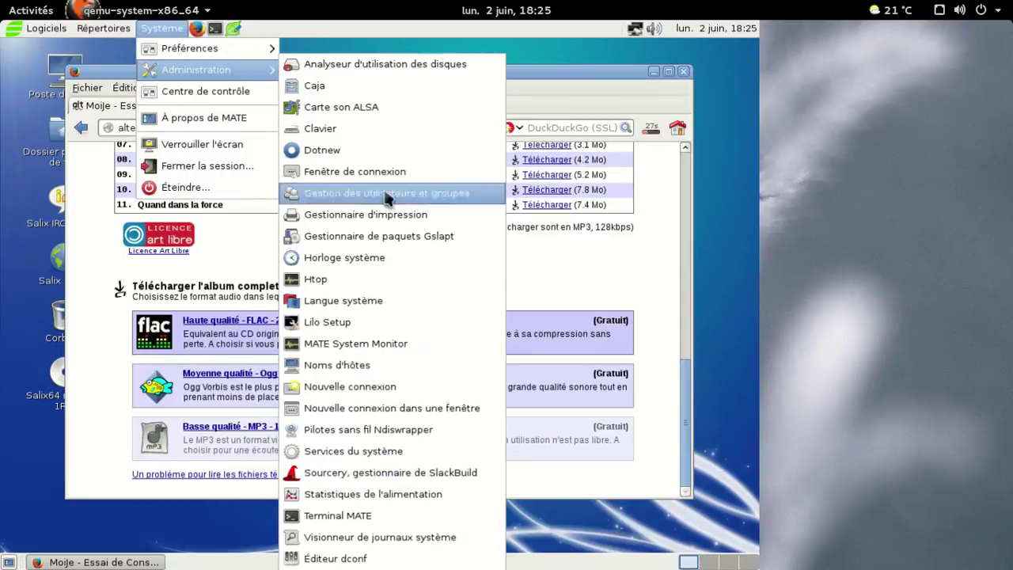
pyautogui.click(413, 473)
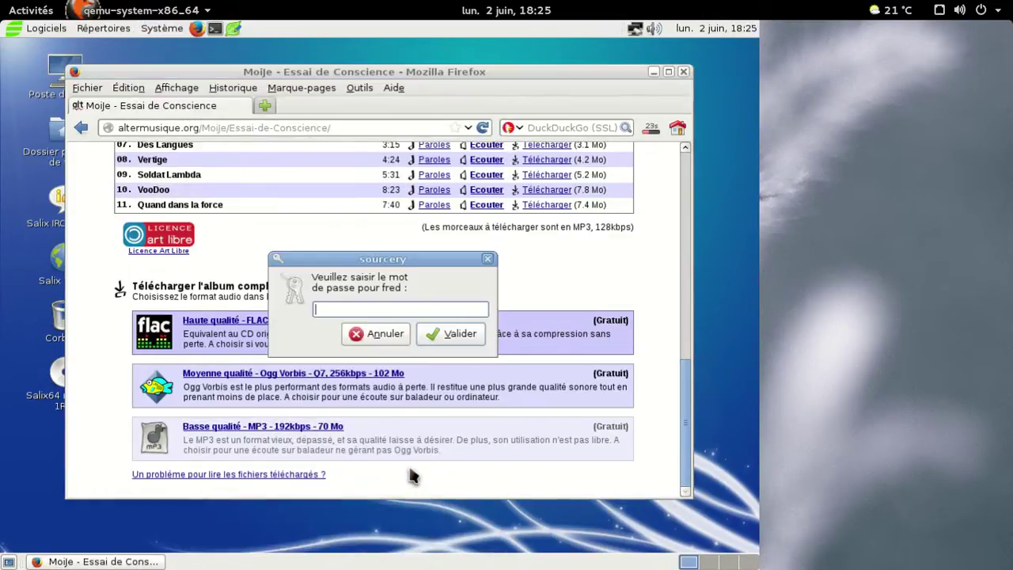
pyautogui.write('********')
pyautogui.press('Return')
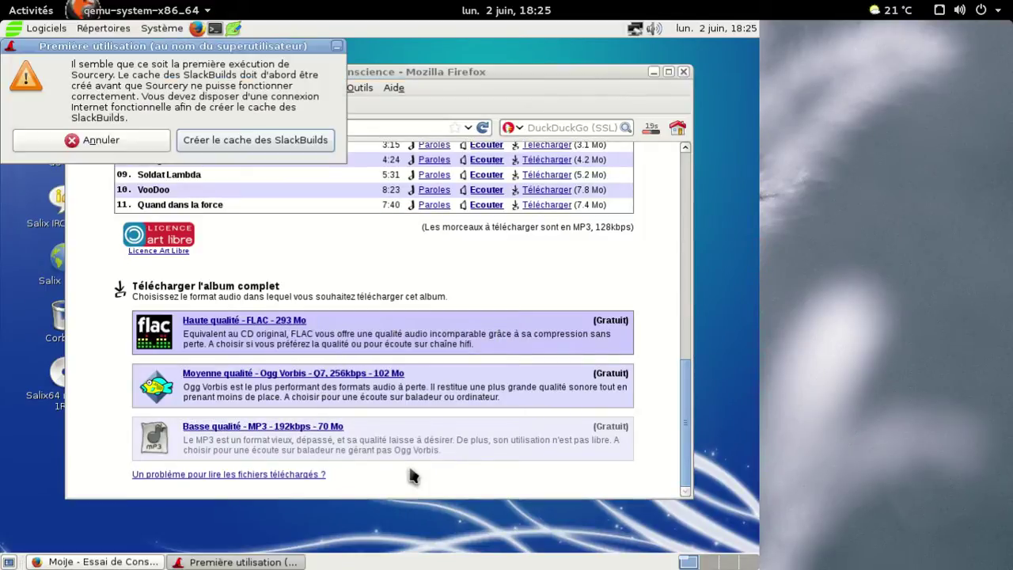
pyautogui.click(262, 140)
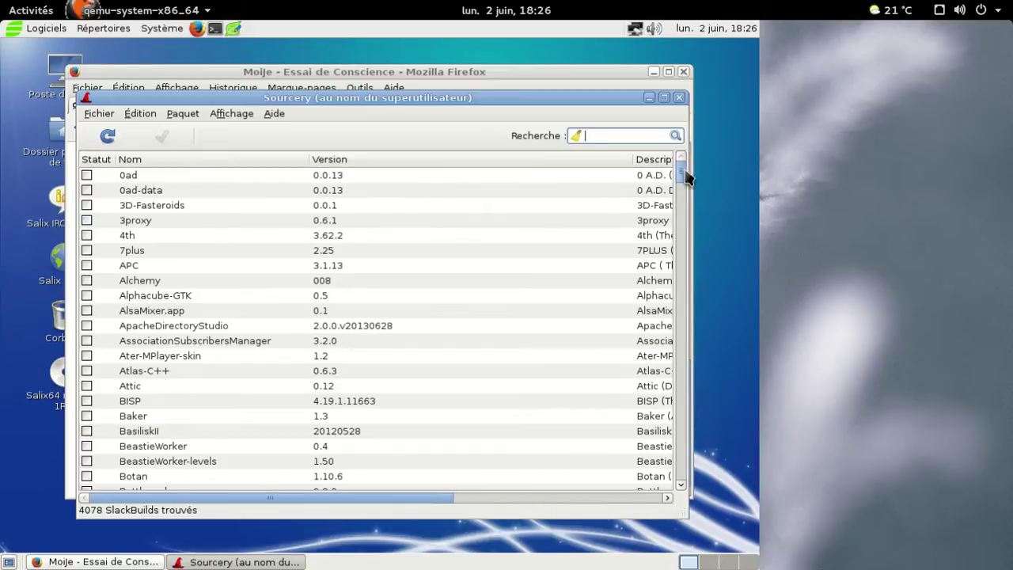
# Dismiss the finished-downloads notification and browse the SlackBuilds list, highlighting dillo, dosemu and epson-inkjet-printer-escpr
pyautogui.moveTo(685, 179); pyautogui.dragTo(685, 207)
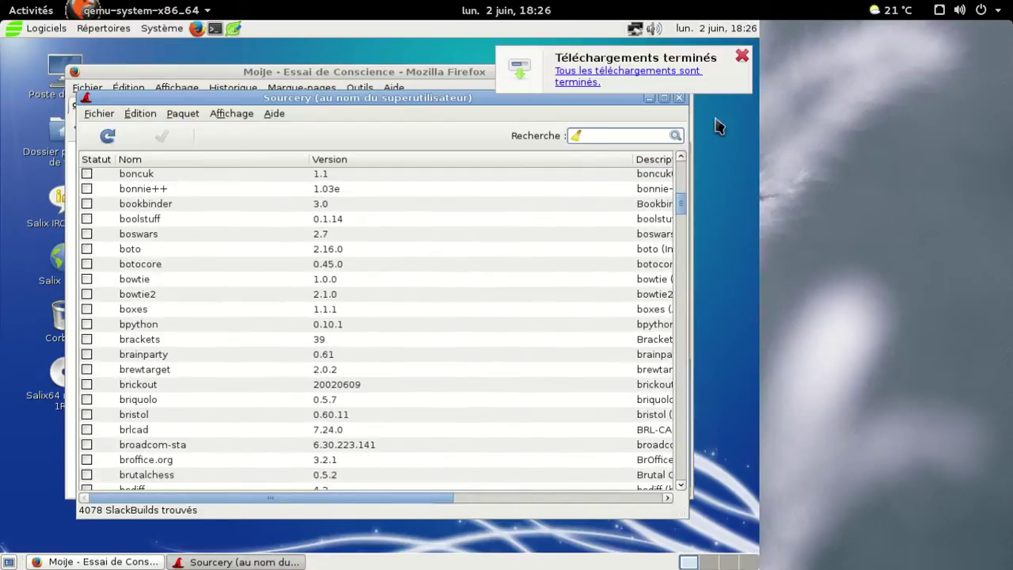
pyautogui.click(741, 57)
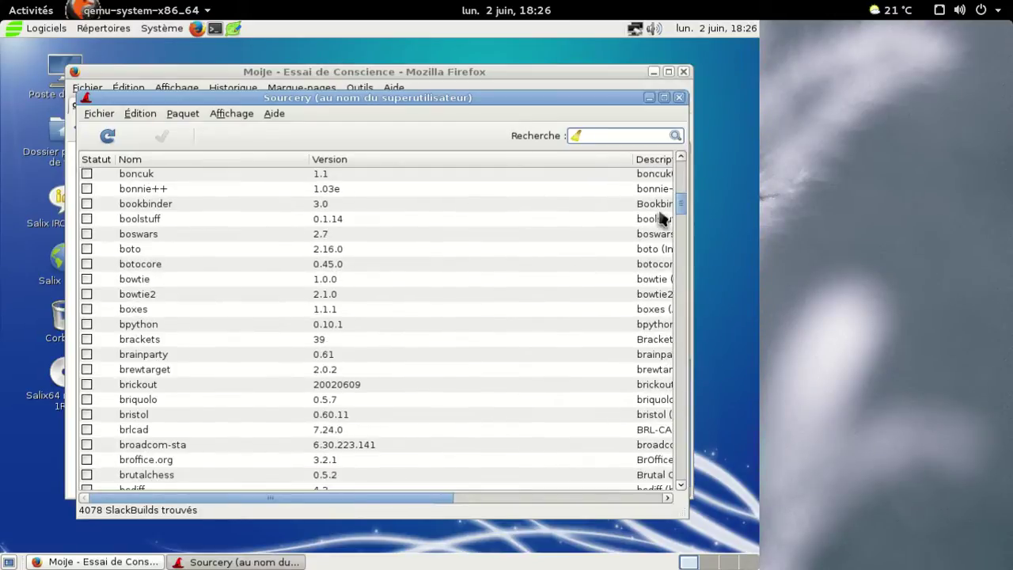
pyautogui.moveTo(678, 203); pyautogui.dragTo(673, 233)
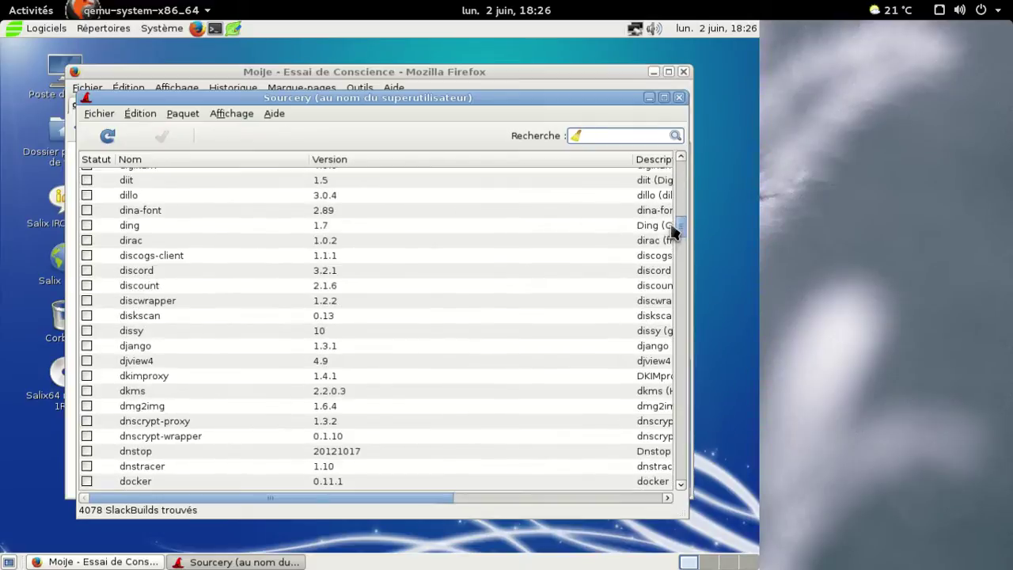
pyautogui.click(169, 197)
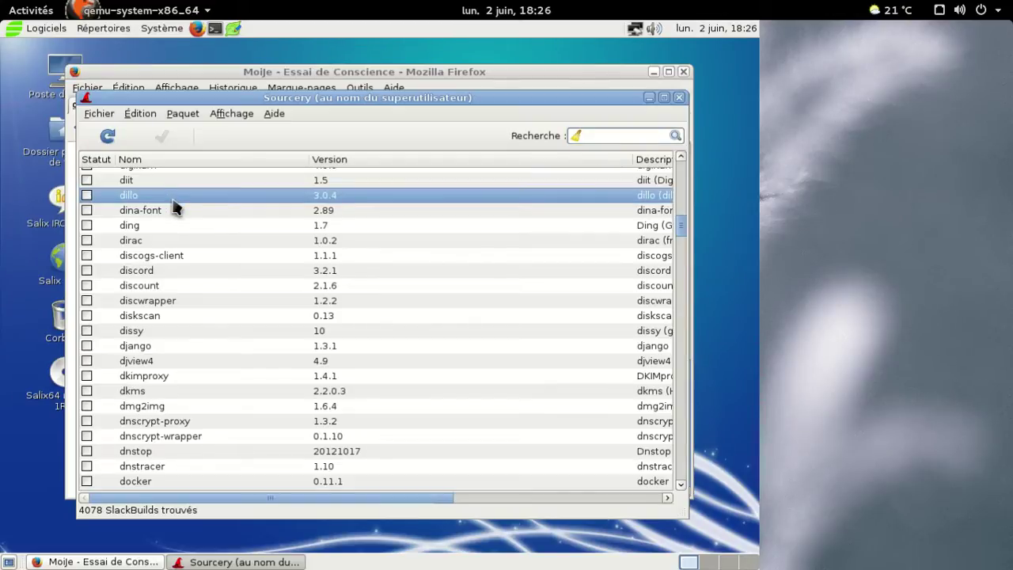
pyautogui.scroll(-10, 174, 207)
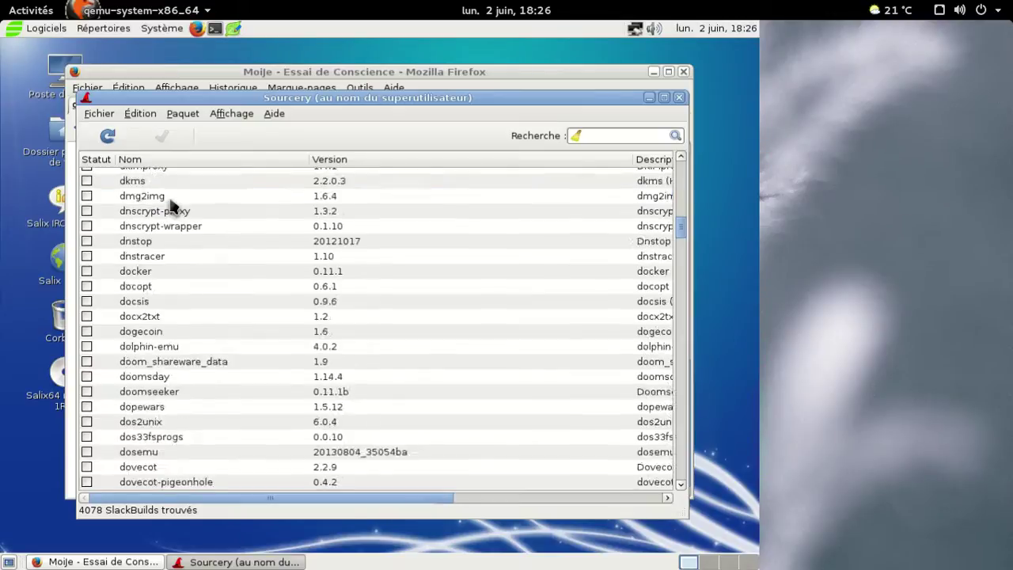
pyautogui.click(166, 247)
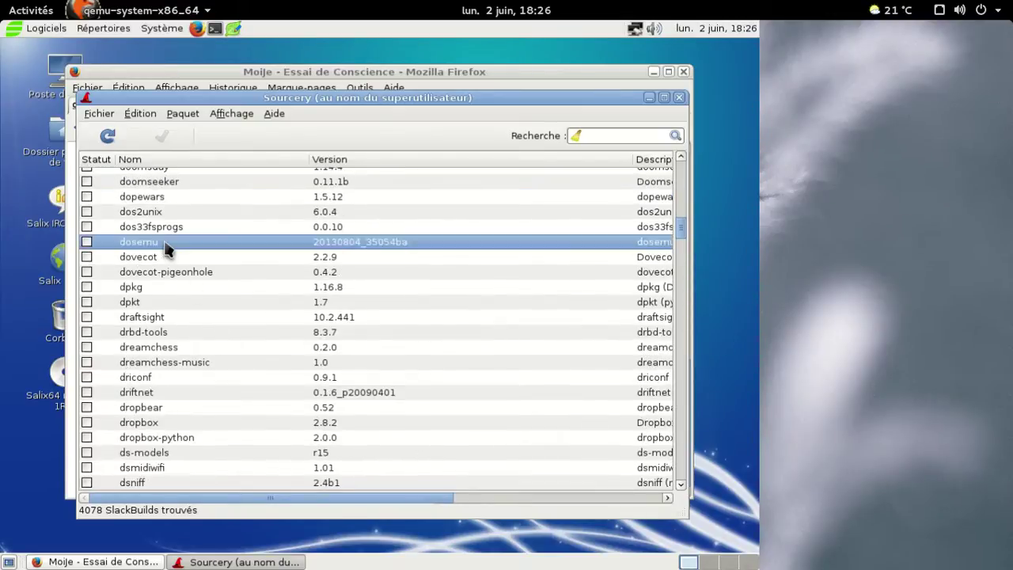
pyautogui.scroll(-2, 194, 259)
pyautogui.scroll(-10, 198, 256)
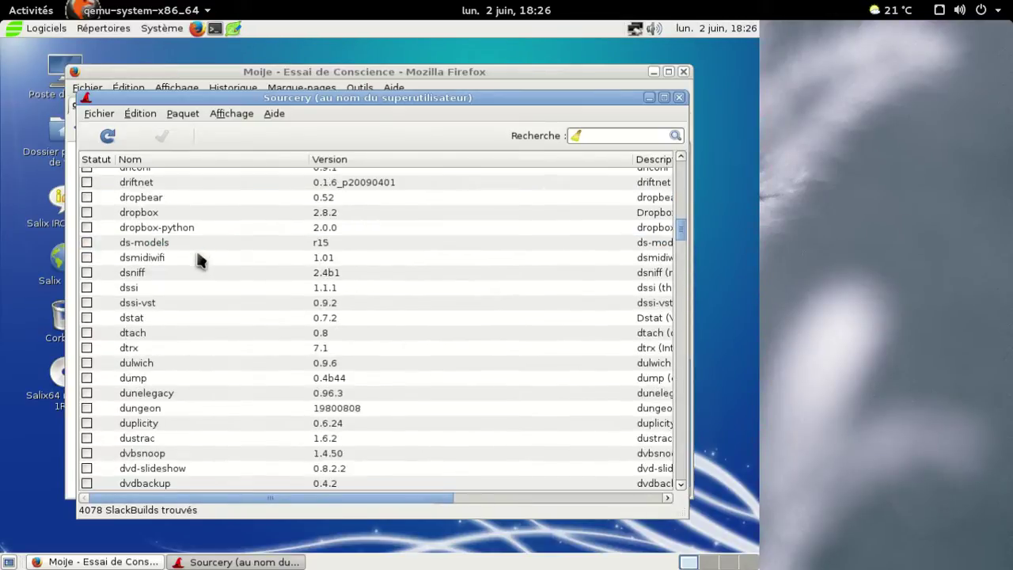
pyautogui.scroll(-4, 199, 261)
pyautogui.scroll(-5, 199, 261)
pyautogui.scroll(-4, 199, 261)
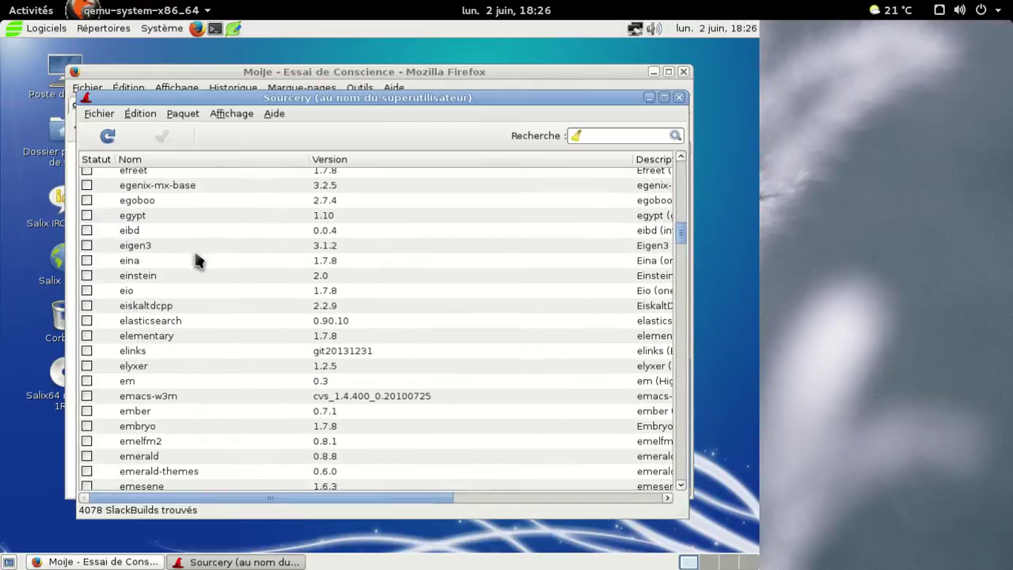
pyautogui.scroll(-7, 198, 262)
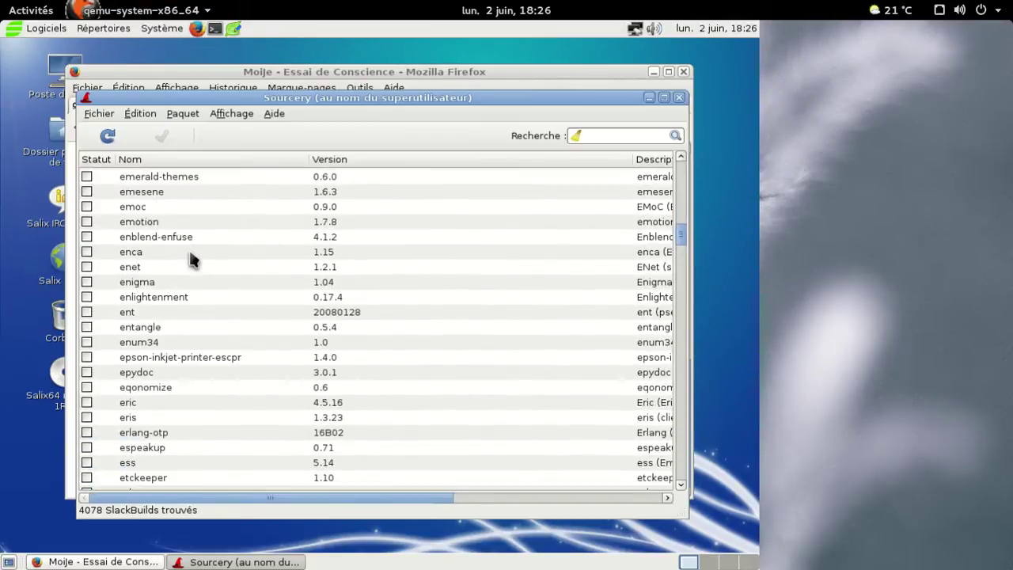
pyautogui.click(275, 360)
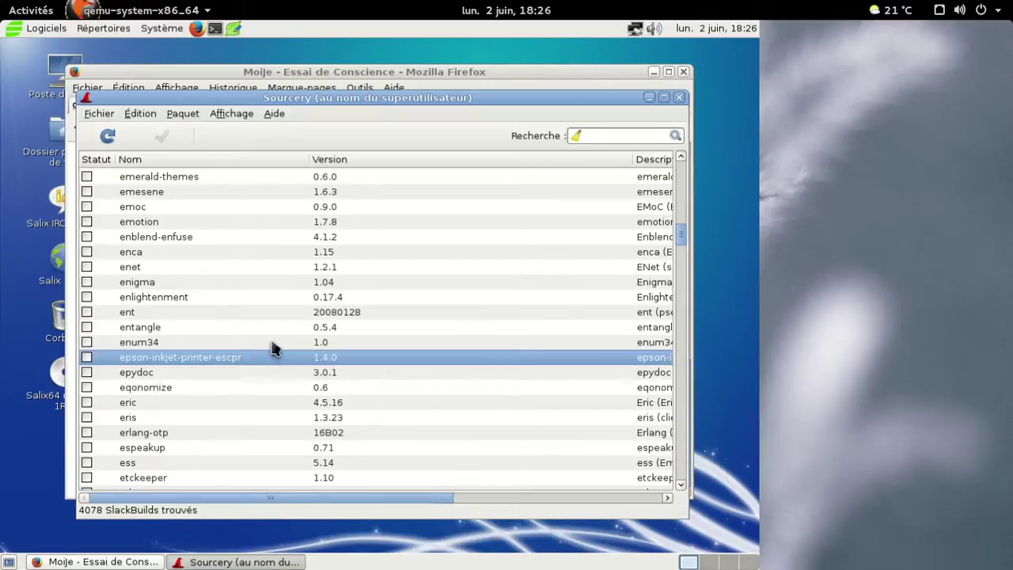
# Examine the SlackBuilds available from the packages starting with e through f to the first ones starting with g
pyautogui.scroll(-1, 274, 345)
pyautogui.scroll(-4, 271, 346)
pyautogui.scroll(-1, 272, 345)
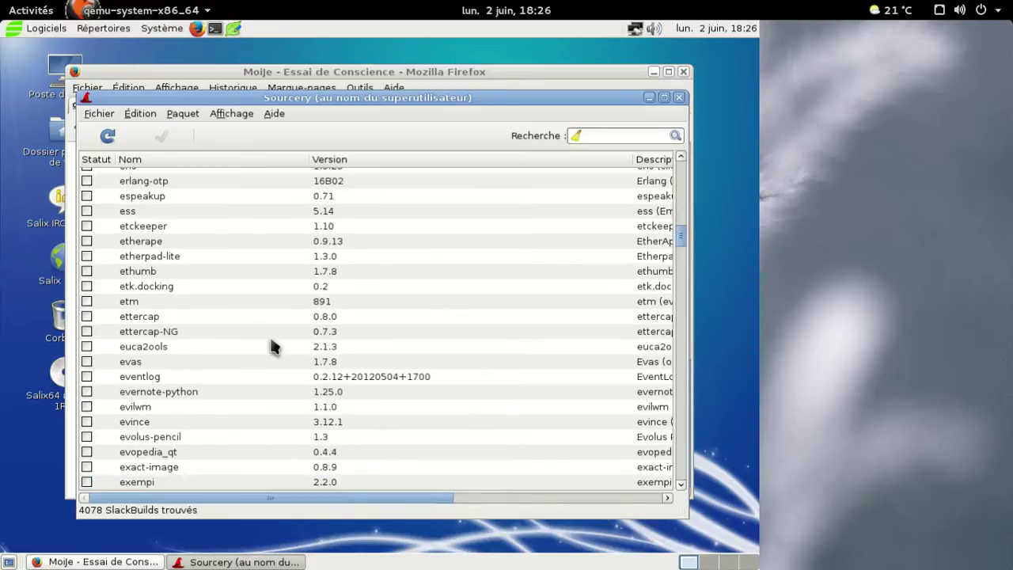
pyautogui.scroll(-4, 271, 346)
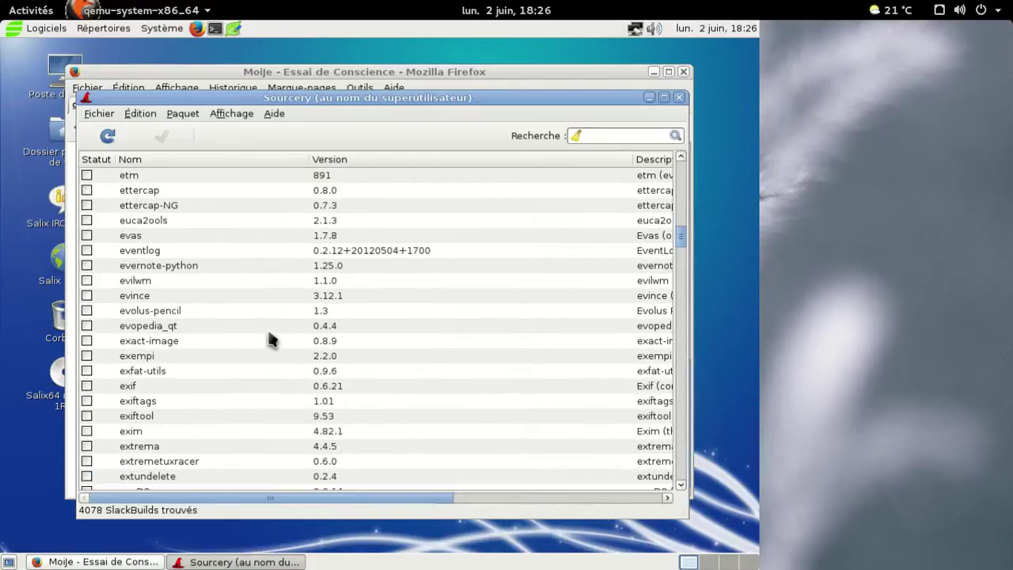
pyautogui.scroll(-1, 272, 340)
pyautogui.scroll(-3, 271, 339)
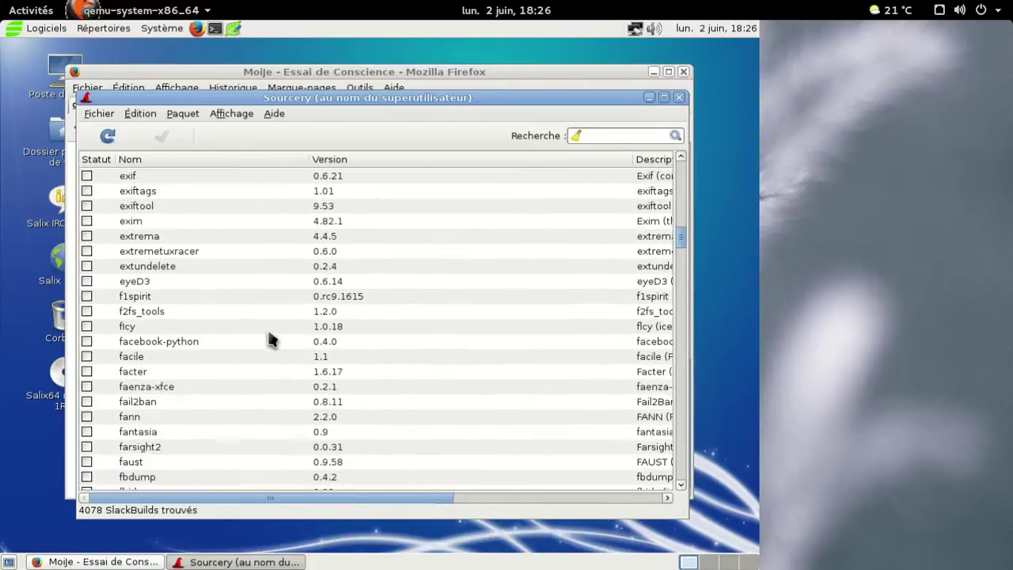
pyautogui.scroll(-1, 271, 339)
pyautogui.scroll(-2, 271, 340)
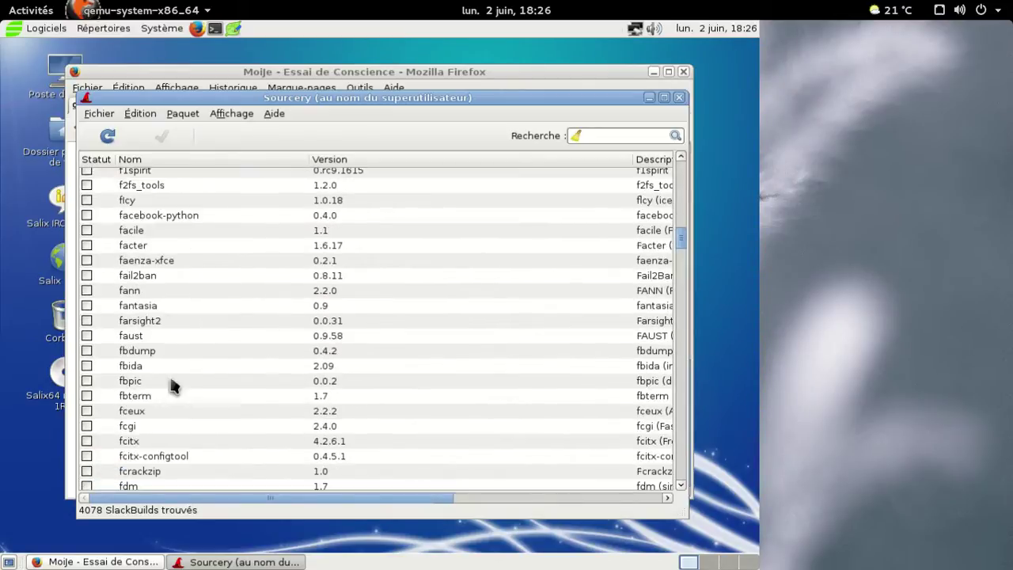
pyautogui.scroll(-4, 233, 346)
pyautogui.scroll(-4, 233, 349)
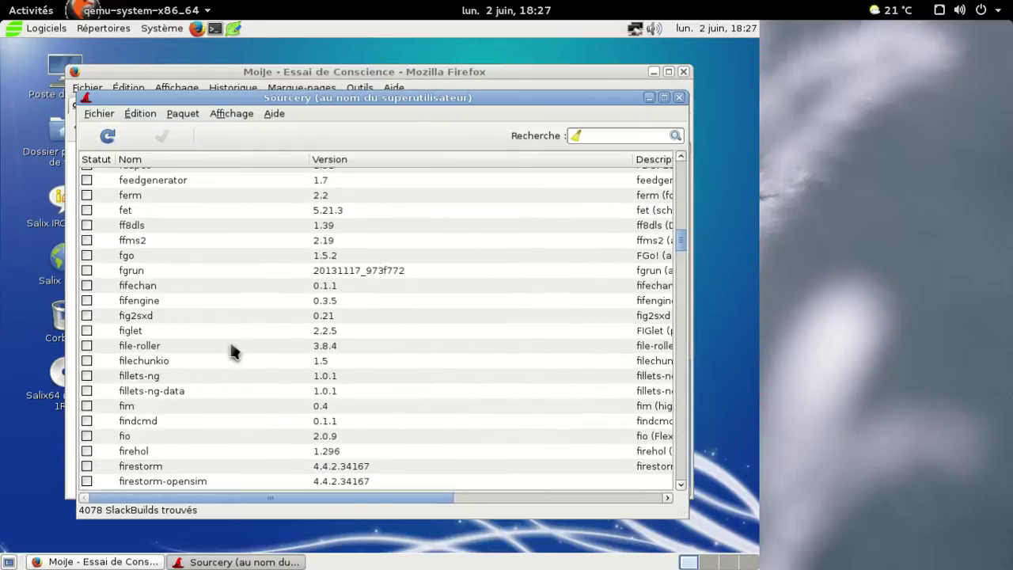
pyautogui.scroll(-3, 233, 350)
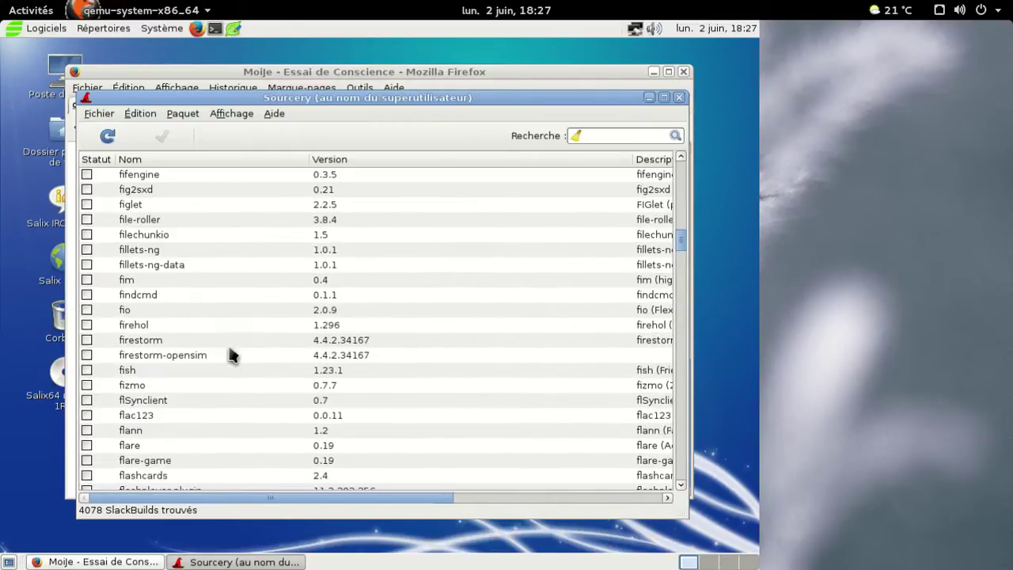
pyautogui.scroll(-2, 231, 355)
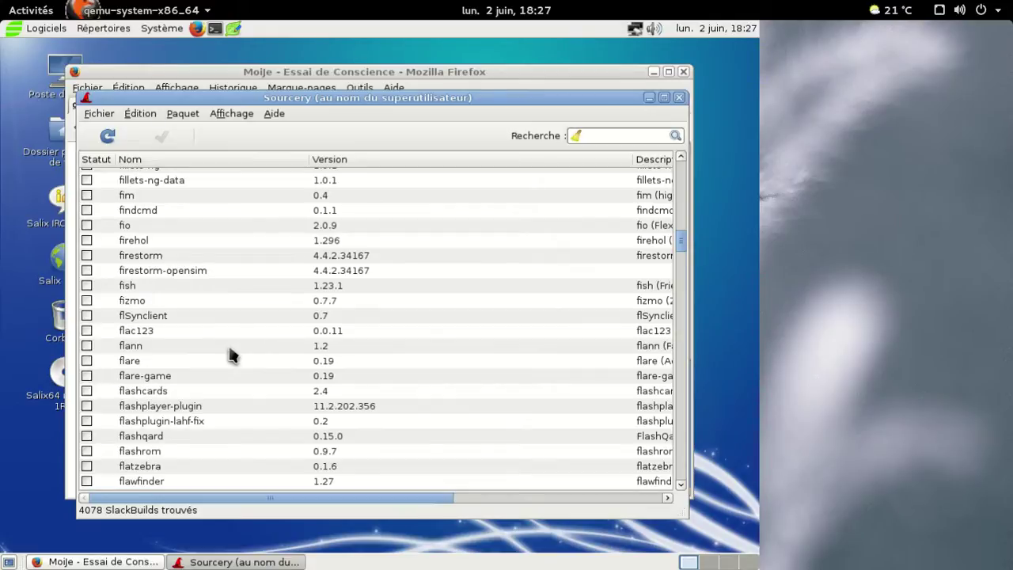
pyautogui.scroll(-5, 230, 355)
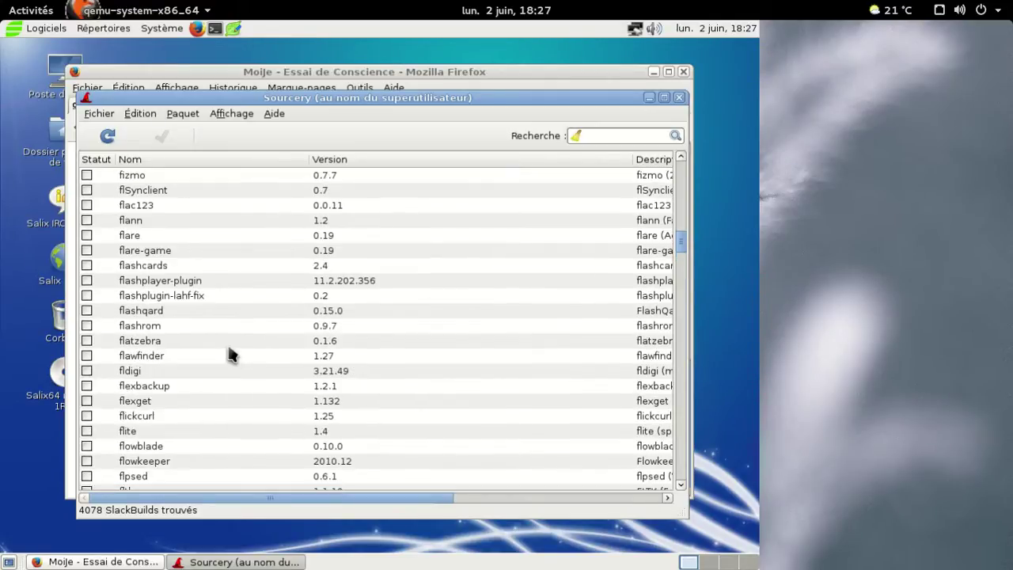
pyautogui.scroll(-5, 229, 354)
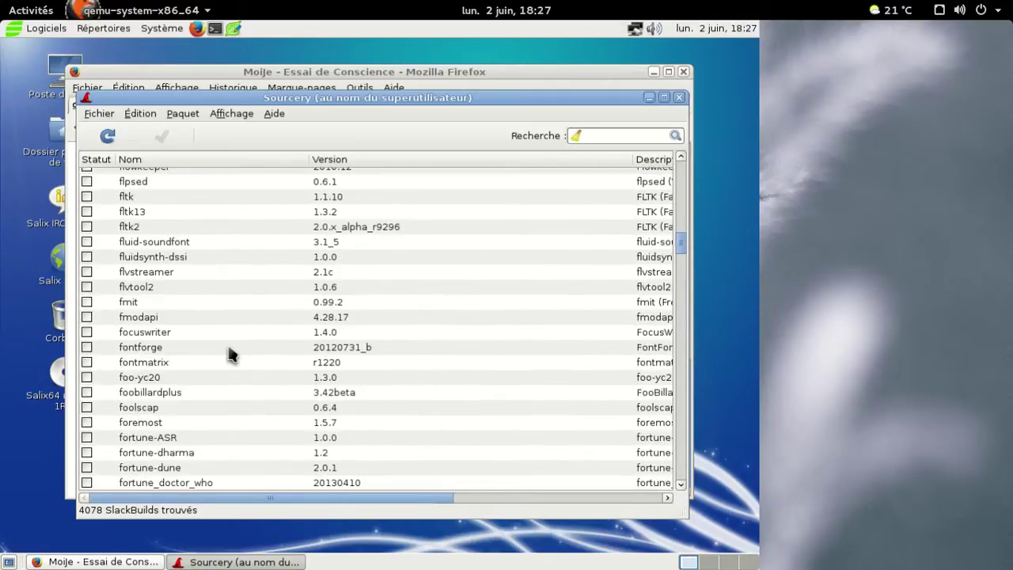
pyautogui.scroll(-3, 229, 355)
pyautogui.scroll(-3, 229, 354)
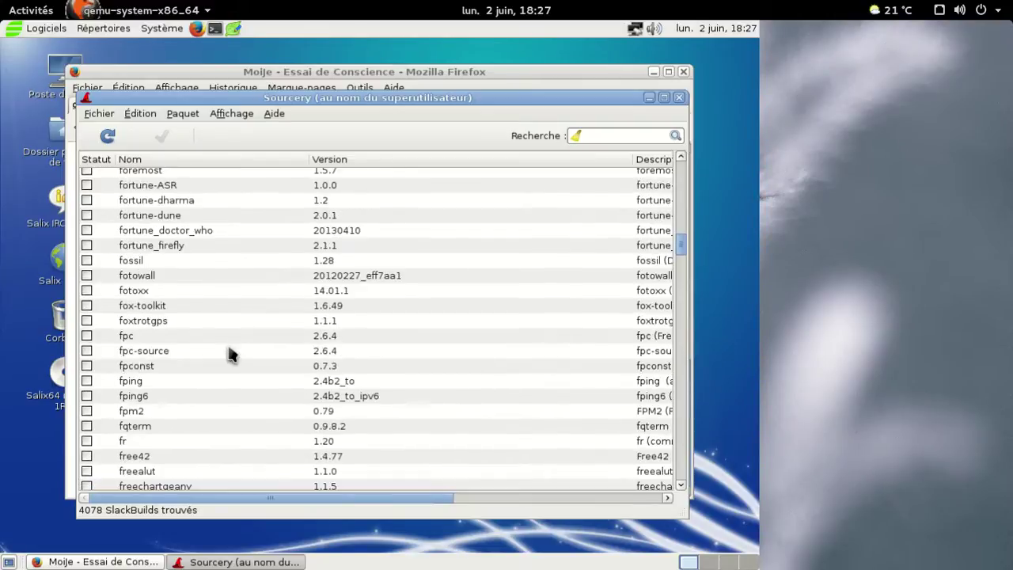
pyautogui.scroll(-2, 230, 354)
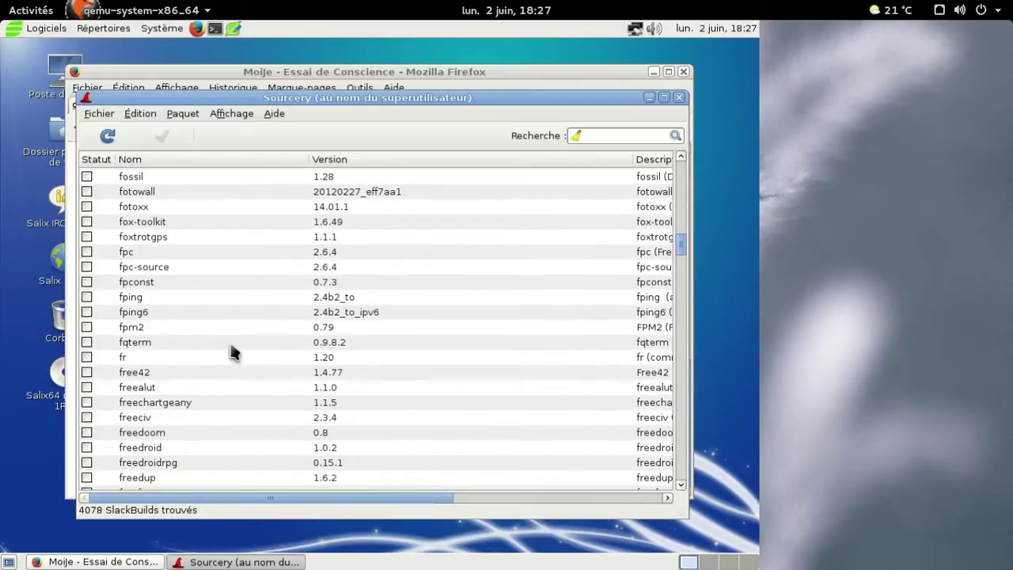
pyautogui.scroll(-3, 233, 348)
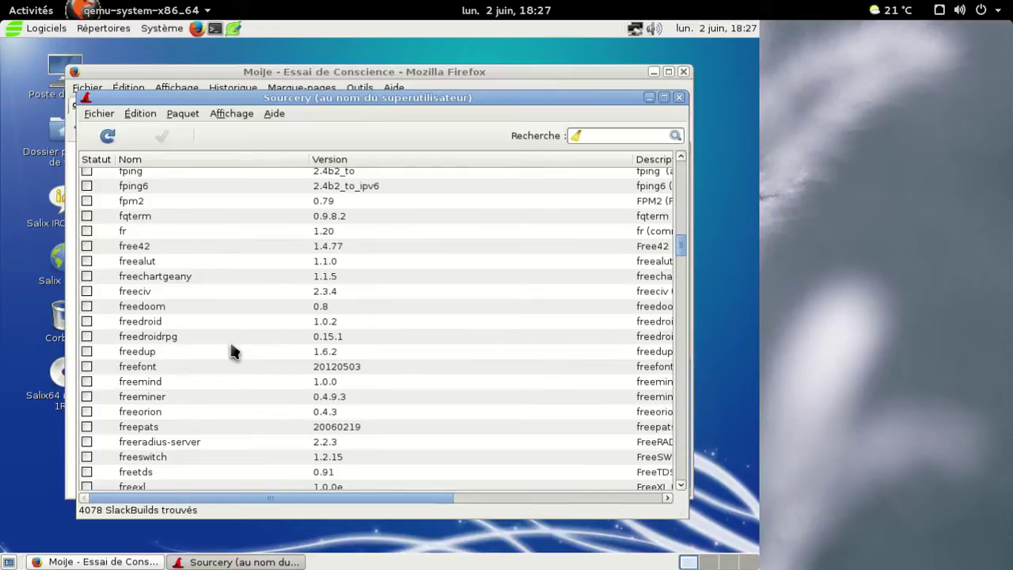
pyautogui.scroll(-2, 234, 350)
pyautogui.scroll(-3, 233, 350)
pyautogui.scroll(2, 233, 350)
pyautogui.scroll(-4, 234, 351)
pyautogui.scroll(-4, 233, 350)
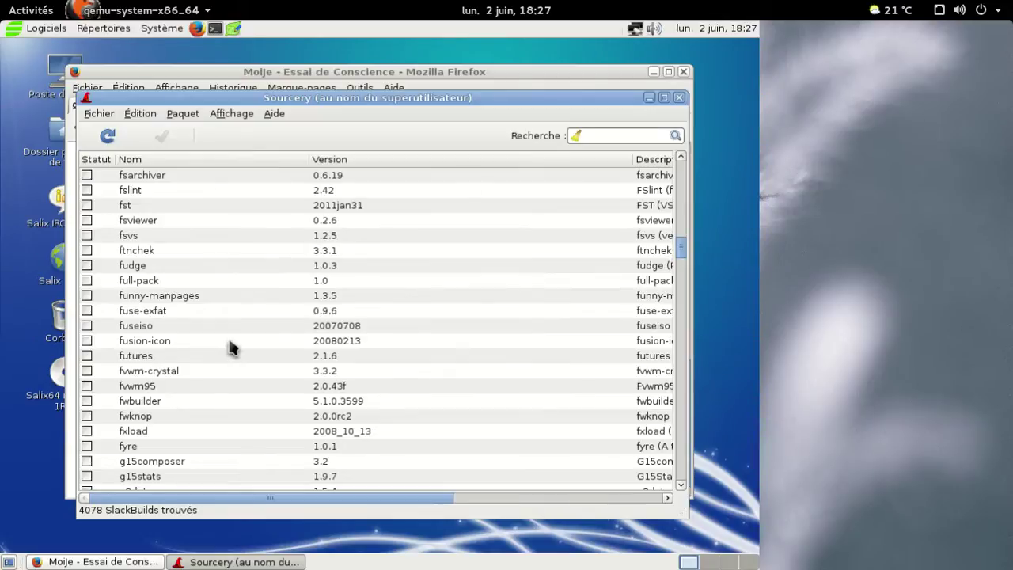
# Mark the fsarchiver SlackBuild for installation and display the actions available for it
pyautogui.rightClick(631, 169)
pyautogui.click(498, 174)
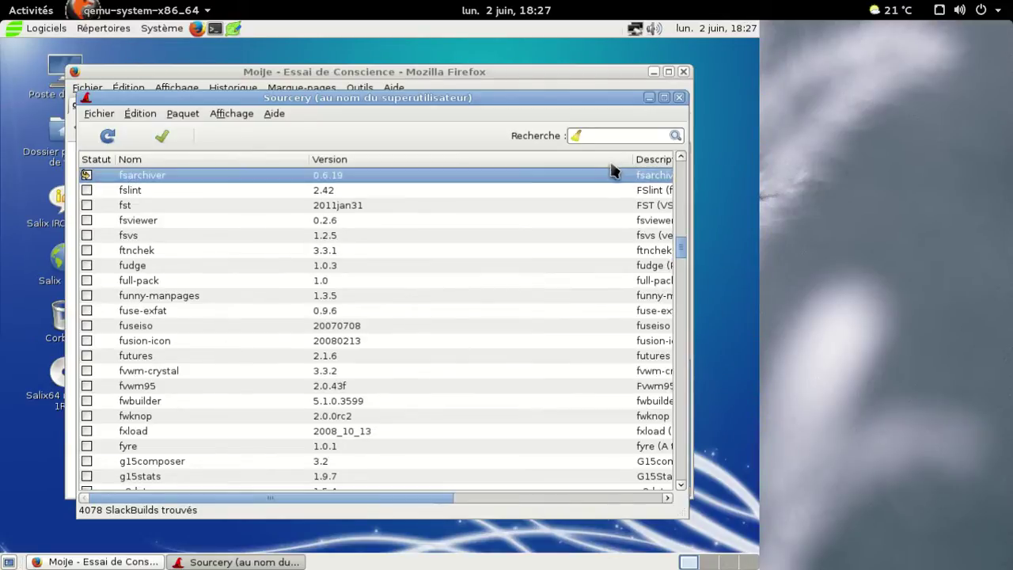
pyautogui.rightClick(625, 168)
pyautogui.press('Escape')
pyautogui.rightClick(633, 156)
pyautogui.press('Escape')
pyautogui.rightClick(637, 155)
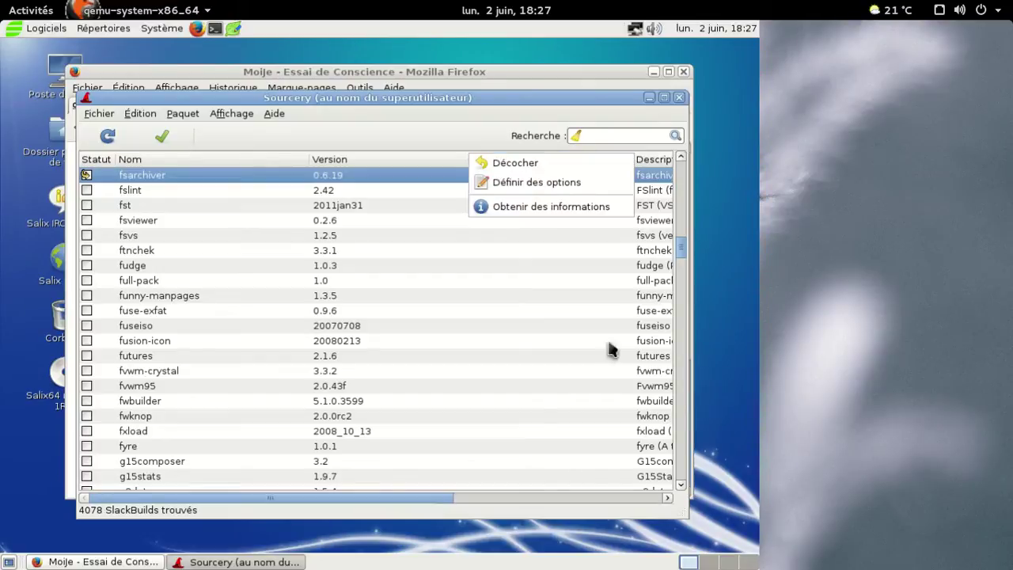
# Examine the package descriptions around fsarchiver and browse the SlackBuilds starting with g
pyautogui.click(522, 502)
pyautogui.click(523, 501)
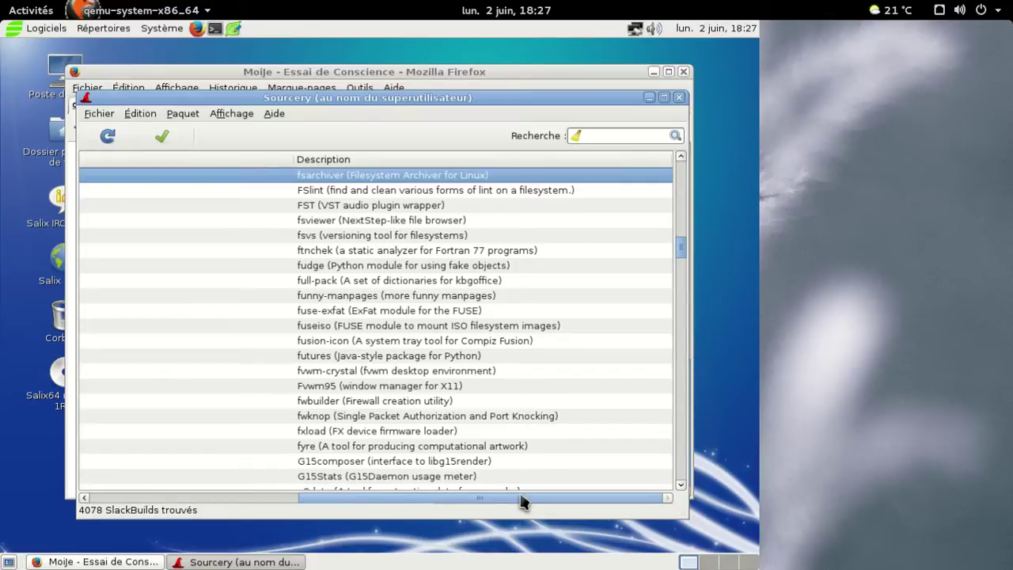
pyautogui.moveTo(522, 502); pyautogui.dragTo(222, 486)
pyautogui.scroll(-6, 316, 359)
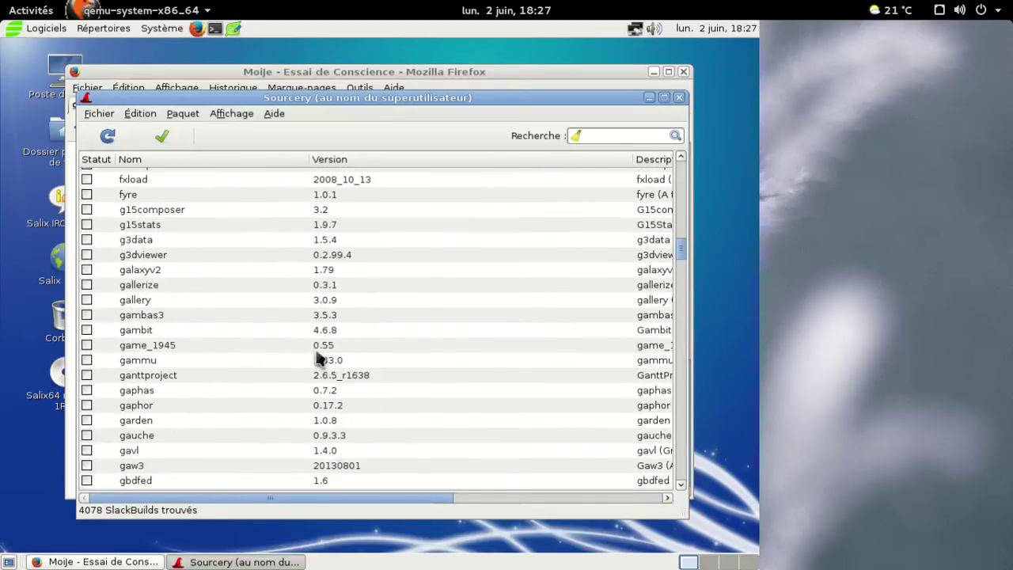
pyautogui.scroll(-3, 216, 340)
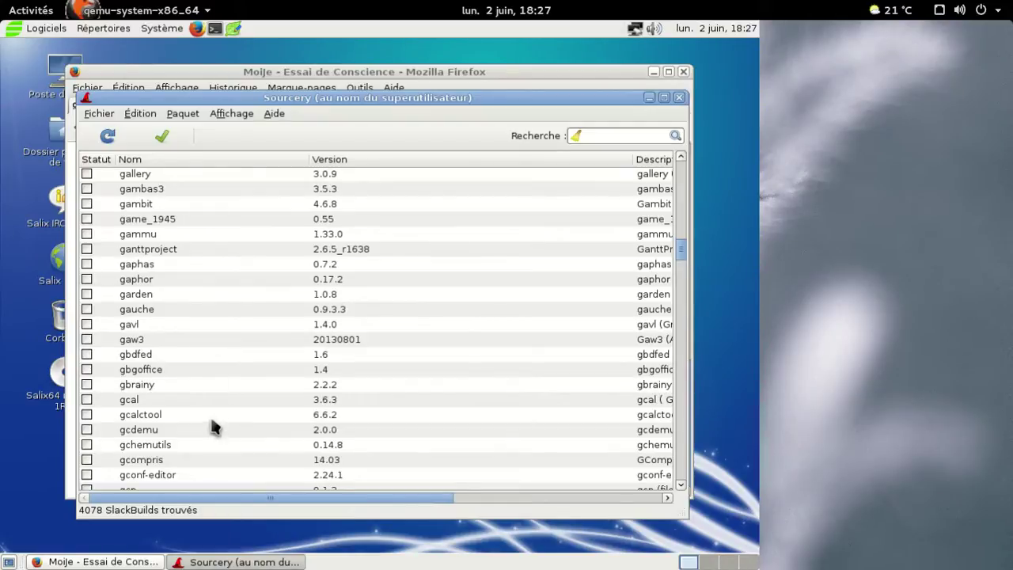
pyautogui.scroll(-3, 234, 388)
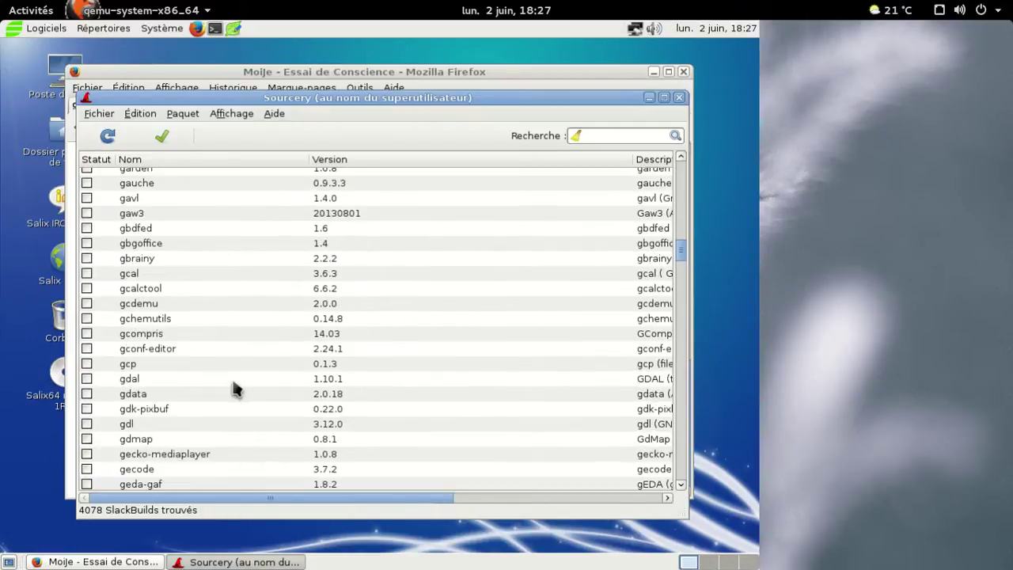
pyautogui.scroll(-3, 235, 388)
pyautogui.scroll(-5, 235, 388)
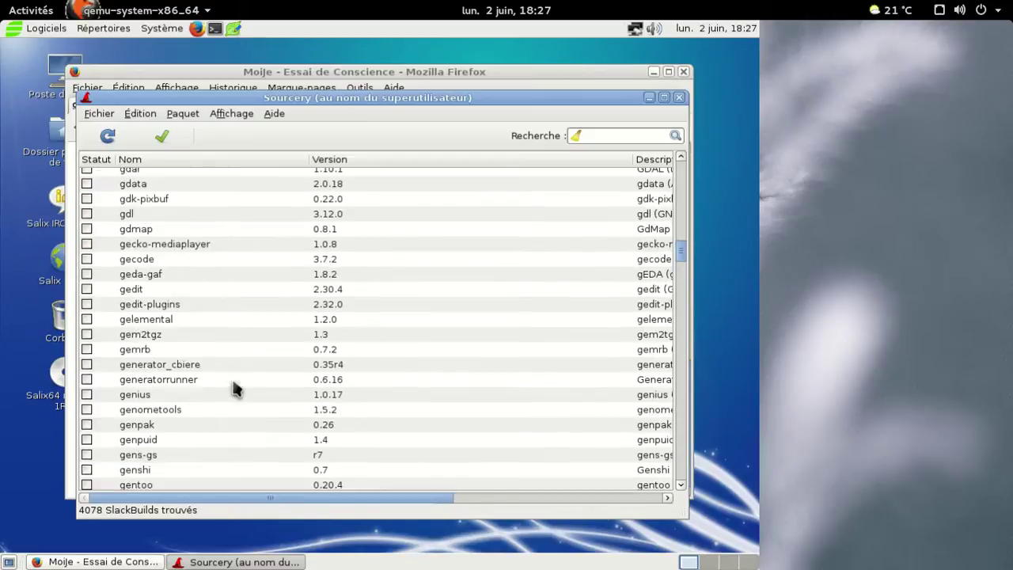
# Find the gourmet SlackBuild among the packages starting with g and mark it for installation
pyautogui.scroll(-12, 235, 388)
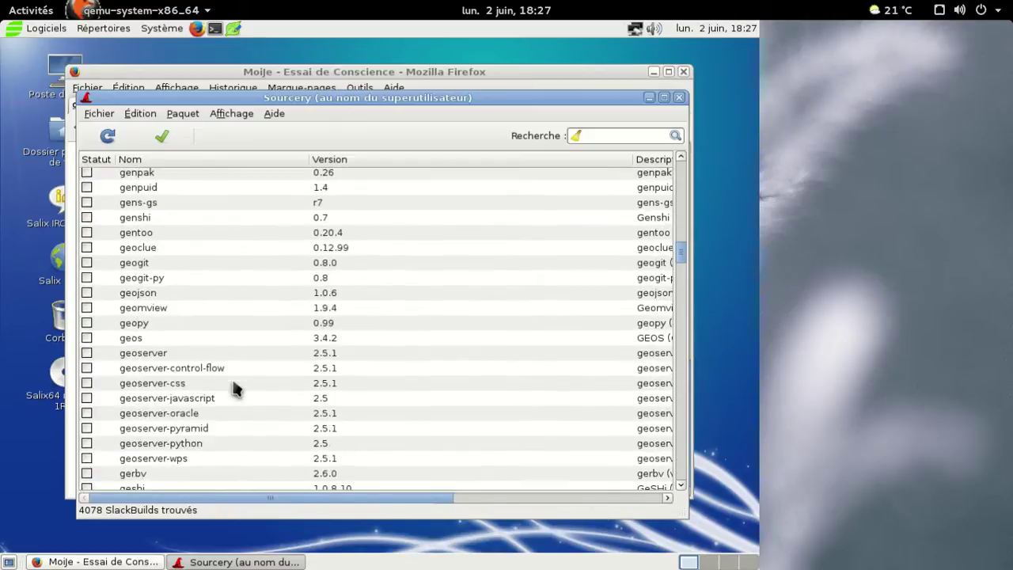
pyautogui.scroll(-10, 236, 389)
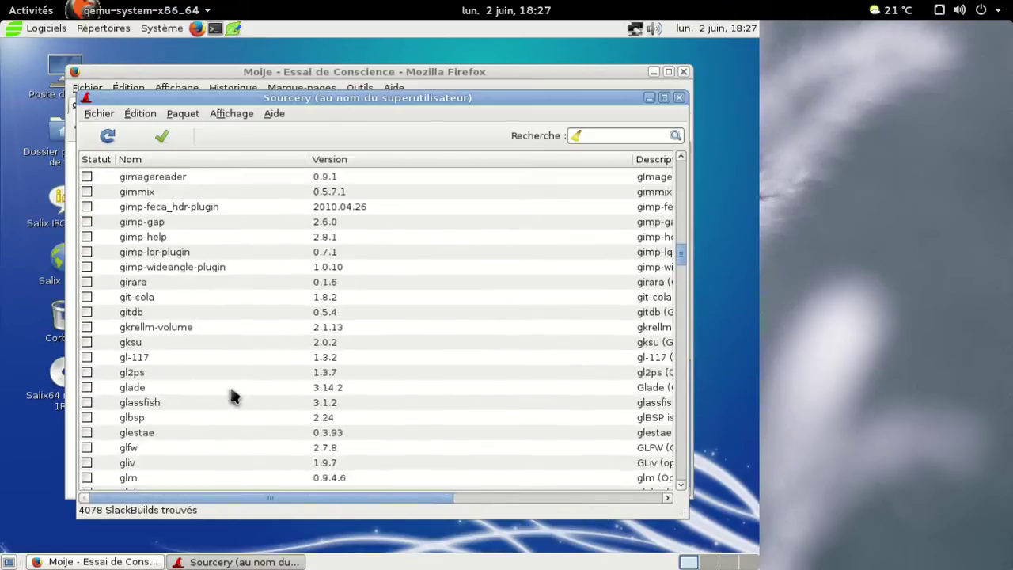
pyautogui.scroll(-3, 234, 393)
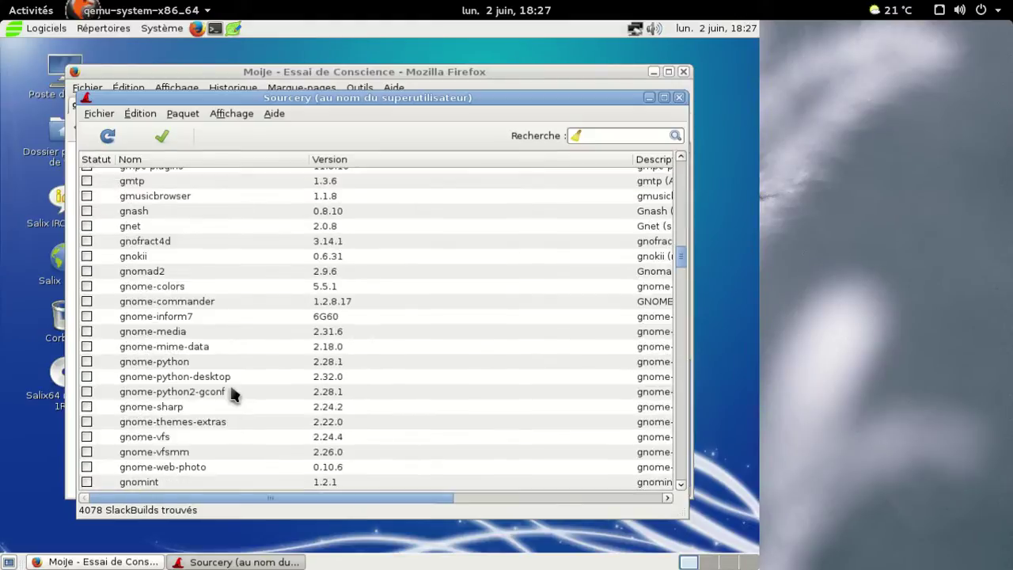
pyautogui.scroll(-4, 235, 393)
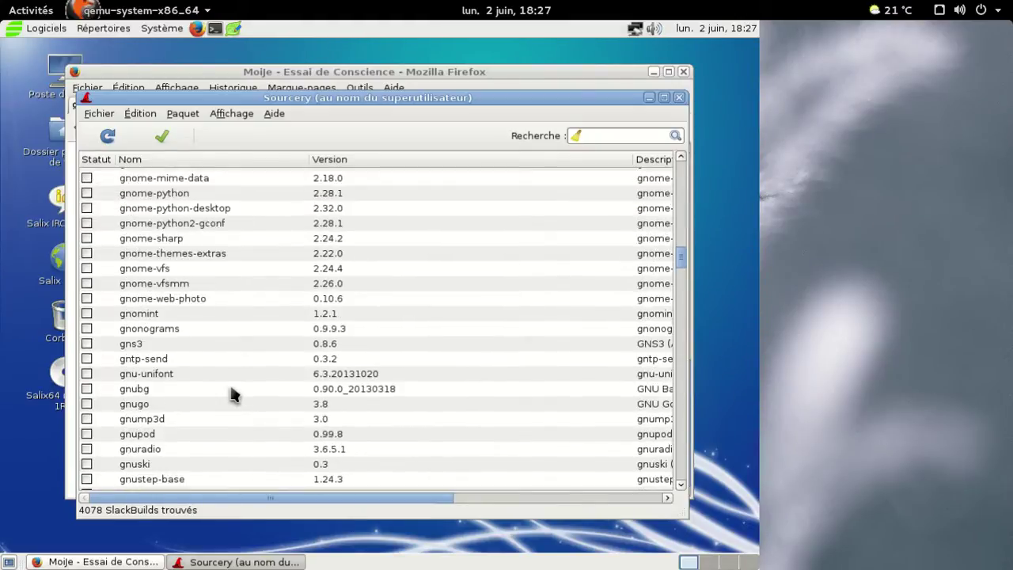
pyautogui.scroll(-3, 233, 394)
pyautogui.scroll(-8, 234, 394)
pyautogui.scroll(-3, 230, 386)
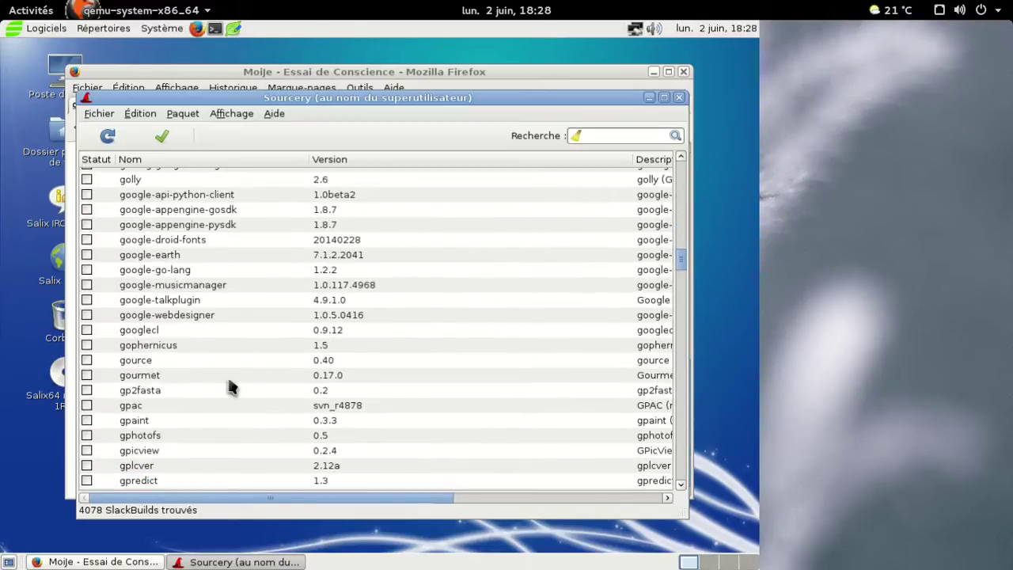
pyautogui.click(228, 379)
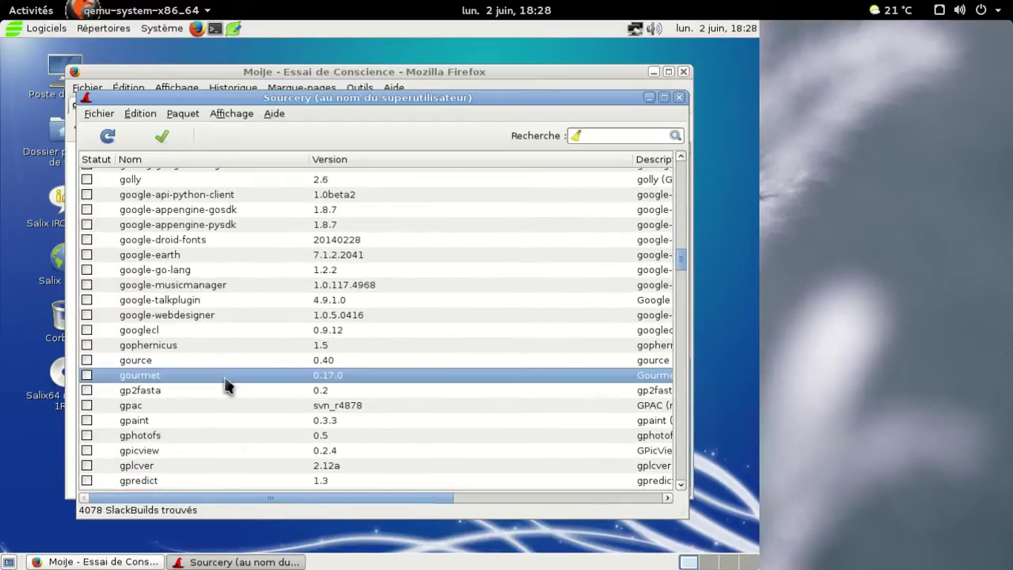
pyautogui.moveTo(436, 498); pyautogui.dragTo(192, 502)
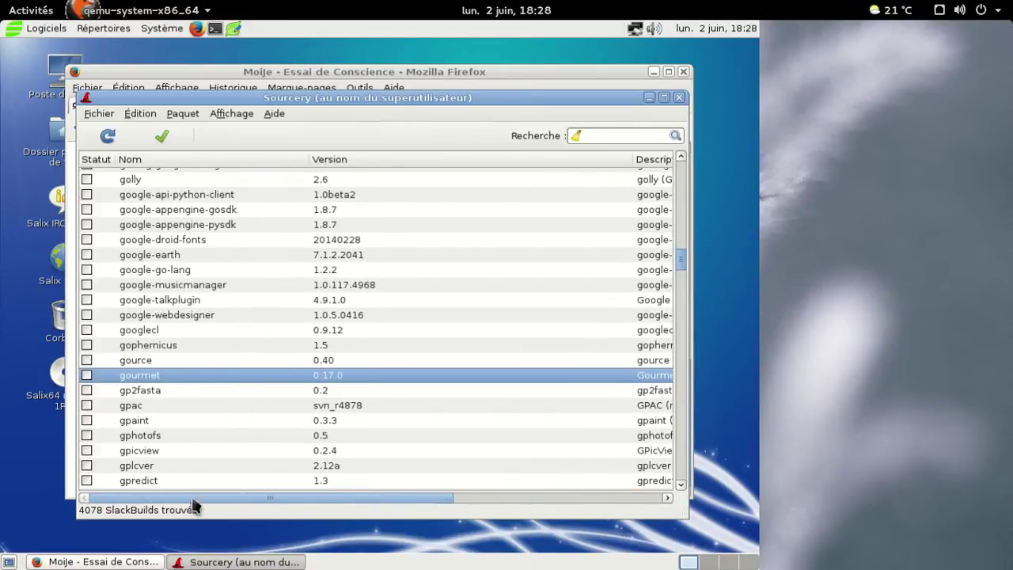
pyautogui.rightClick(183, 380)
pyautogui.click(220, 387)
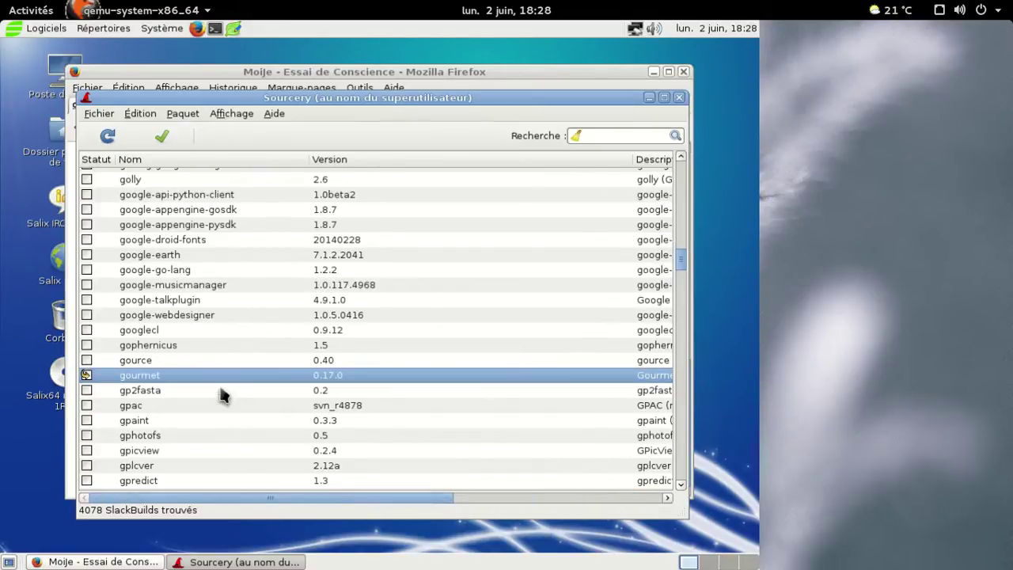
# Start installing the marked fsarchiver and gourmet SlackBuilds, and clear the desktop by minimizing Sourcery and closing Firefox
pyautogui.click(161, 136)
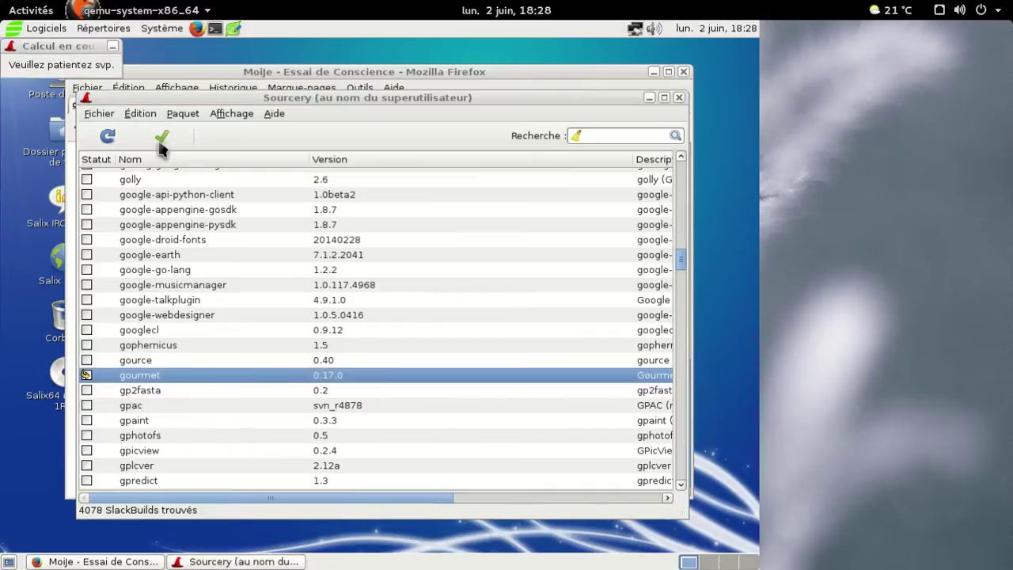
pyautogui.click(519, 434)
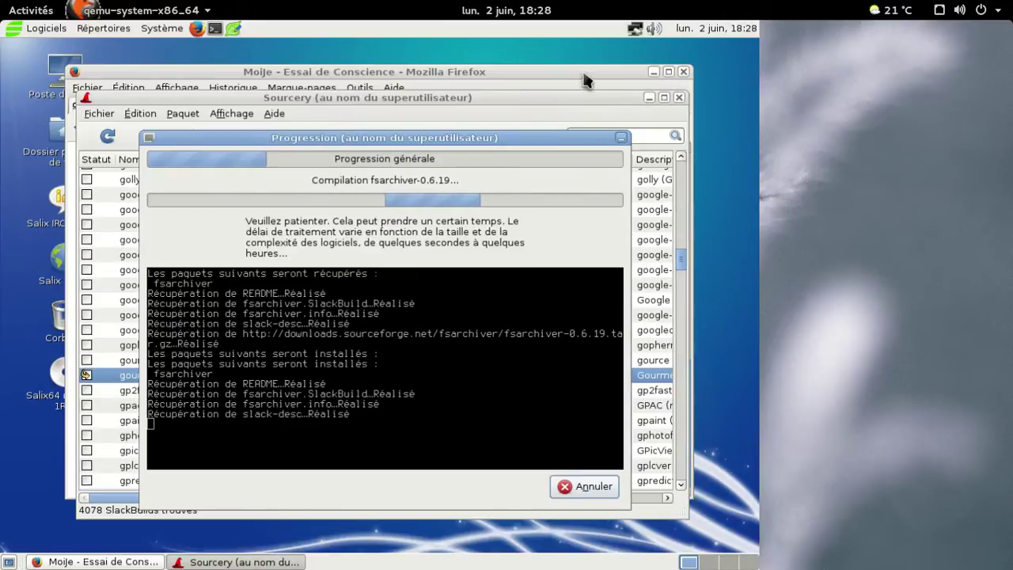
pyautogui.click(649, 99)
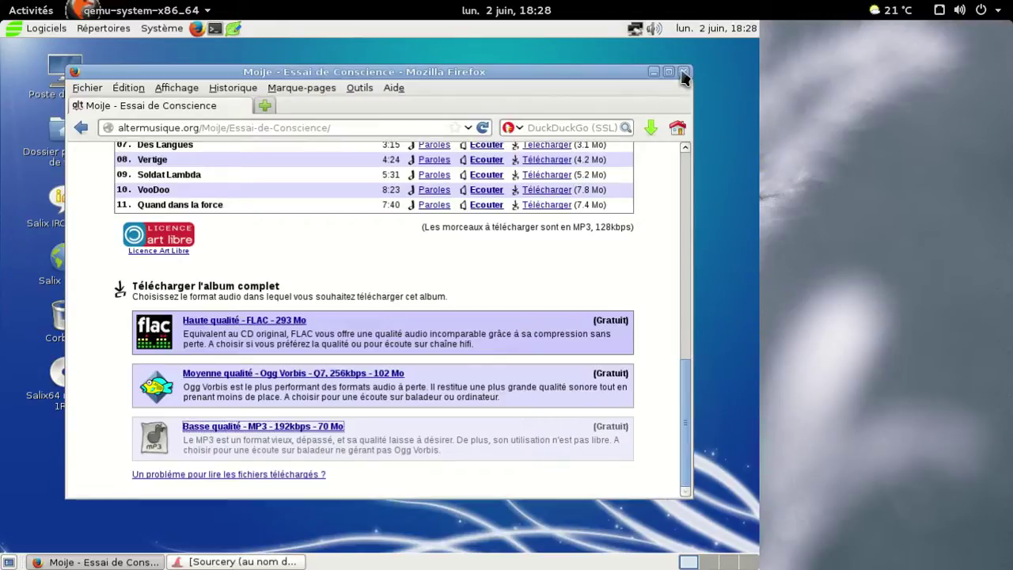
pyautogui.click(684, 73)
# Extract Moije-Essai-de-Conscience-LOW.zip in place in the Téléchargements folder, and check on the SlackBuild installation progress
pyautogui.doubleClick(99, 164)
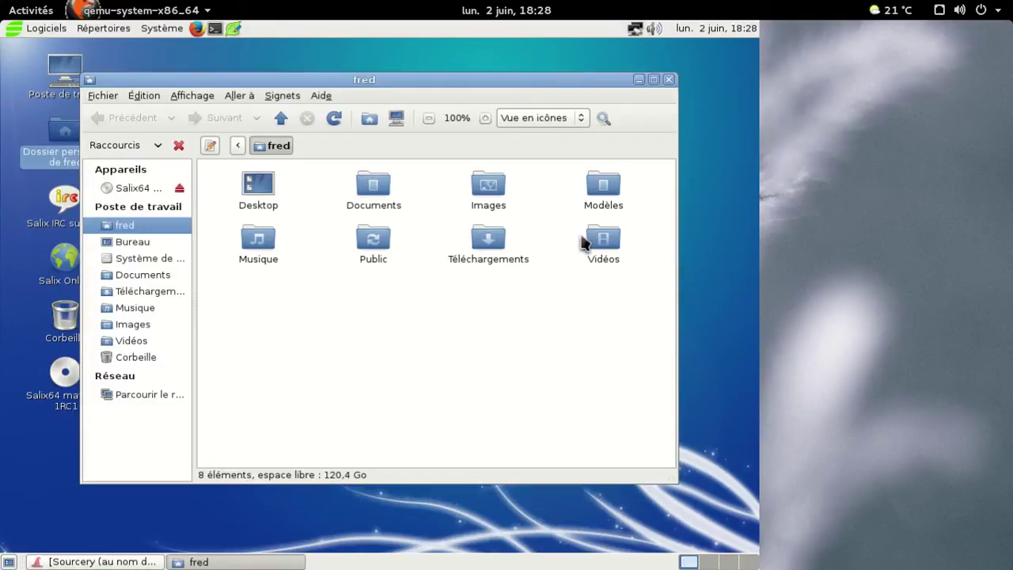
pyautogui.doubleClick(495, 240)
pyautogui.rightClick(271, 208)
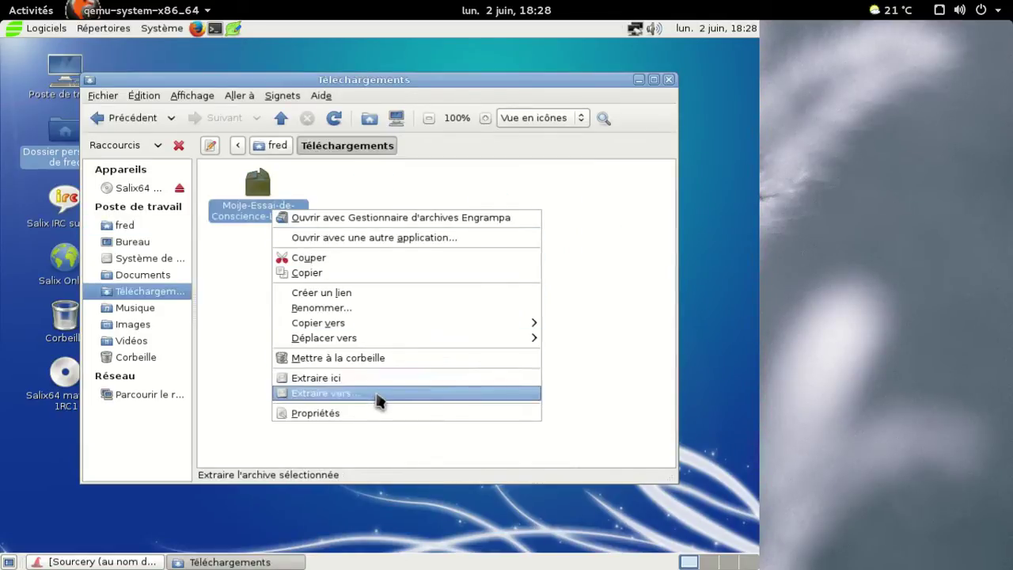
pyautogui.click(376, 384)
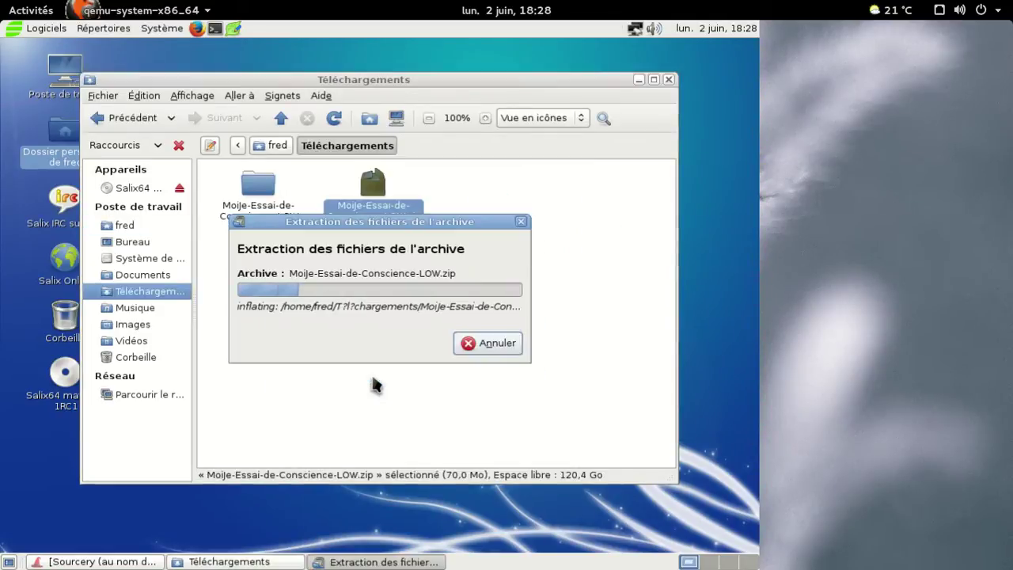
pyautogui.click(101, 561)
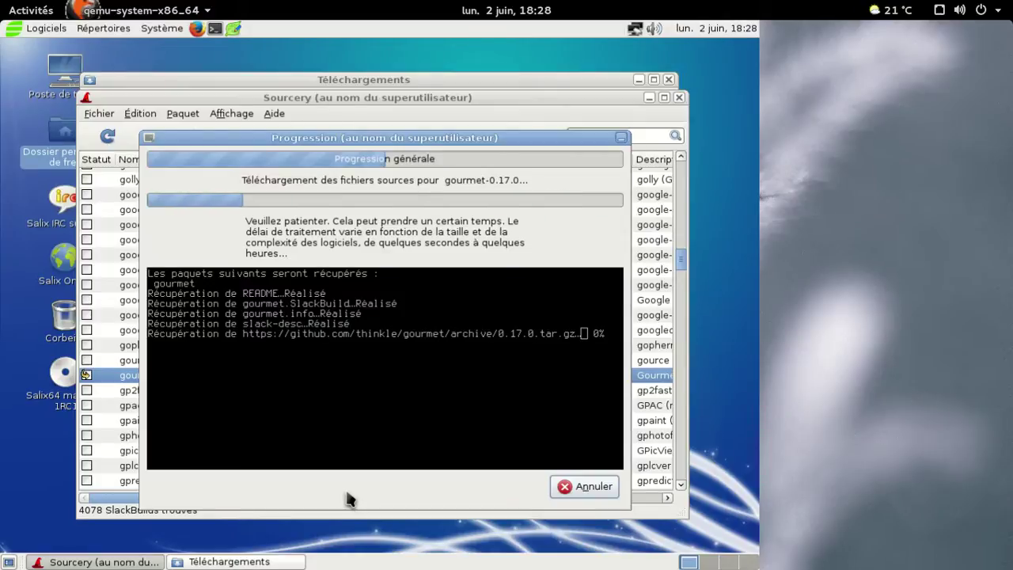
# Move the extracted Moije - 2008 - Essai-de-Conscience folder from Téléchargements to Musique and close the file manager
pyautogui.click(271, 561)
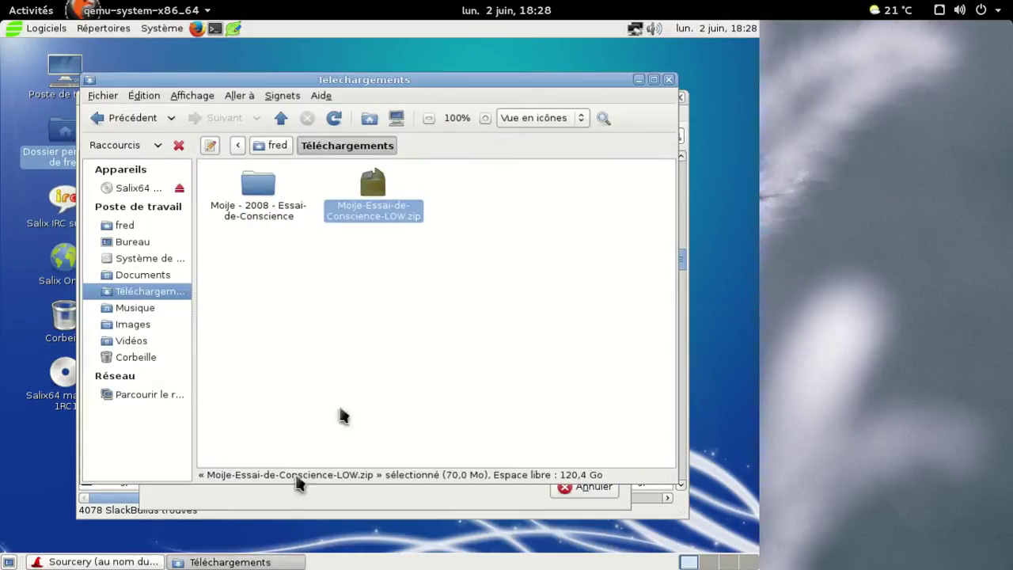
pyautogui.click(278, 214)
pyautogui.hotkey('ctrl', 'x')
pyautogui.click(134, 310)
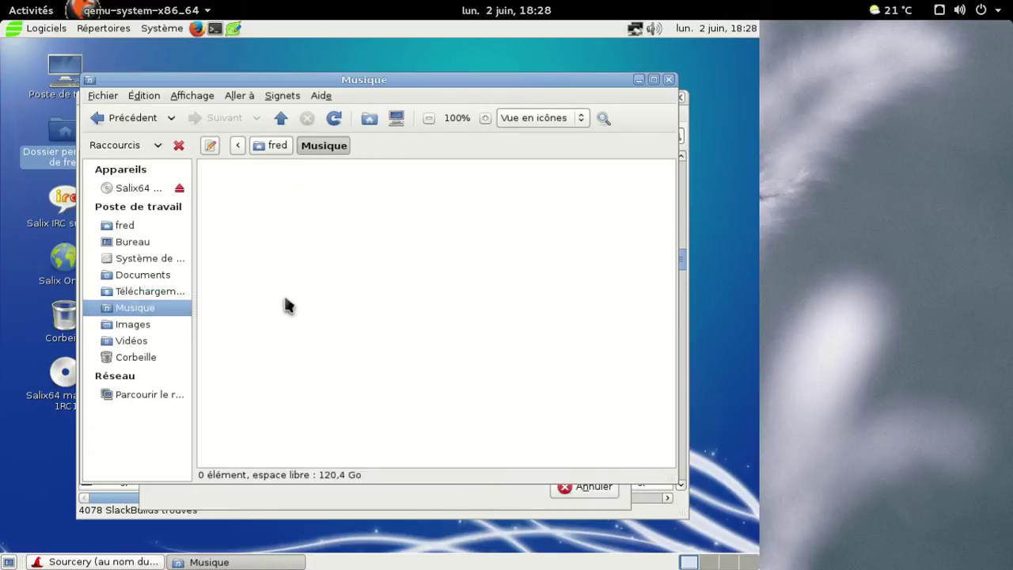
pyautogui.rightClick(286, 298)
pyautogui.click(341, 393)
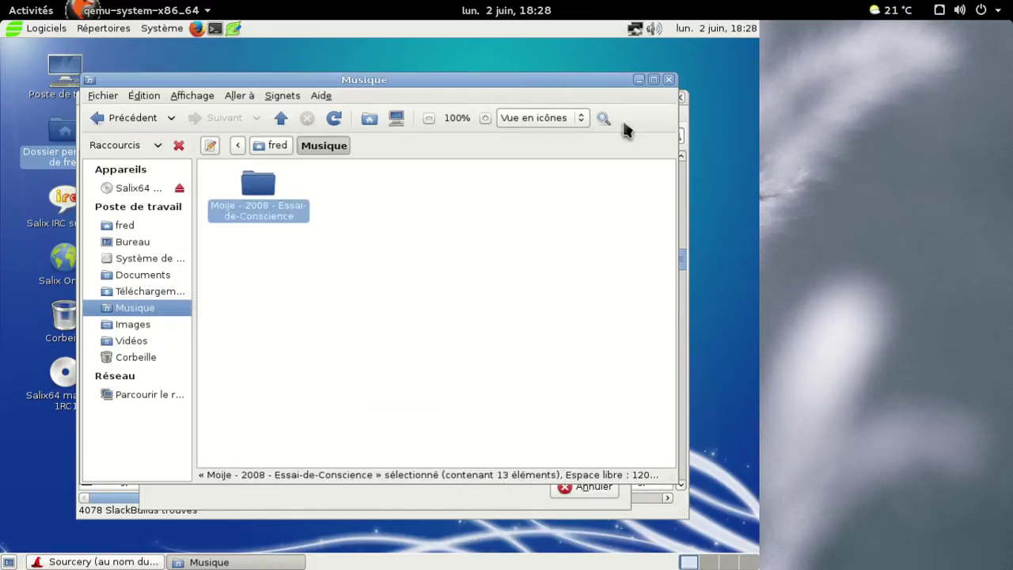
pyautogui.click(667, 80)
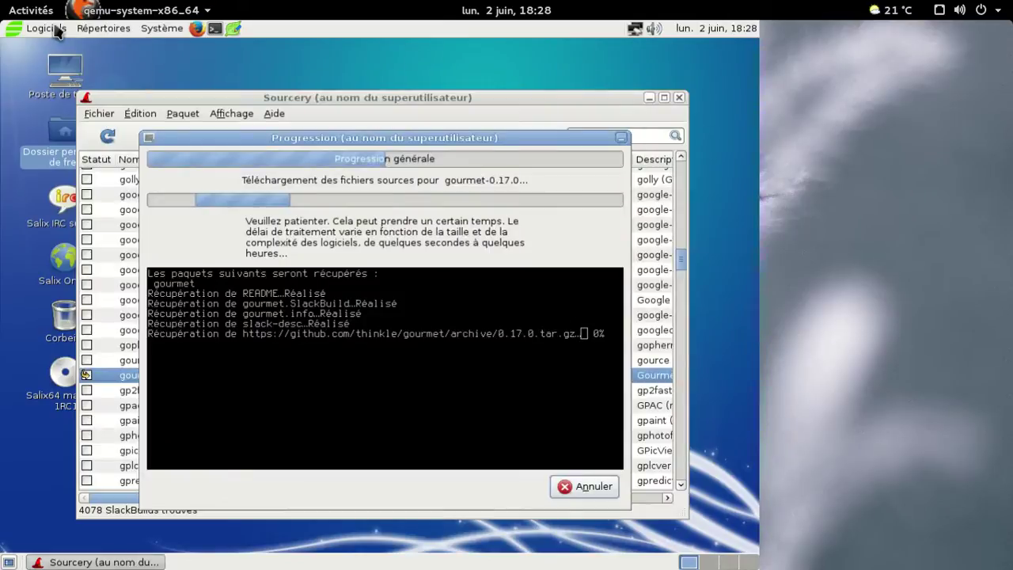
# Launch the Exaile music player
pyautogui.click(46, 28)
pyautogui.moveTo(133, 158)
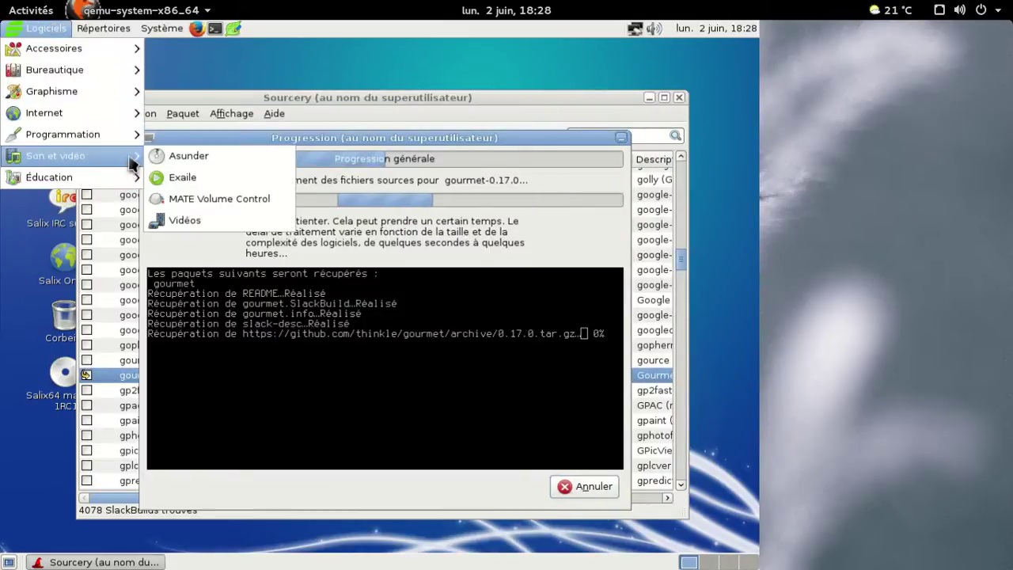
pyautogui.click(198, 183)
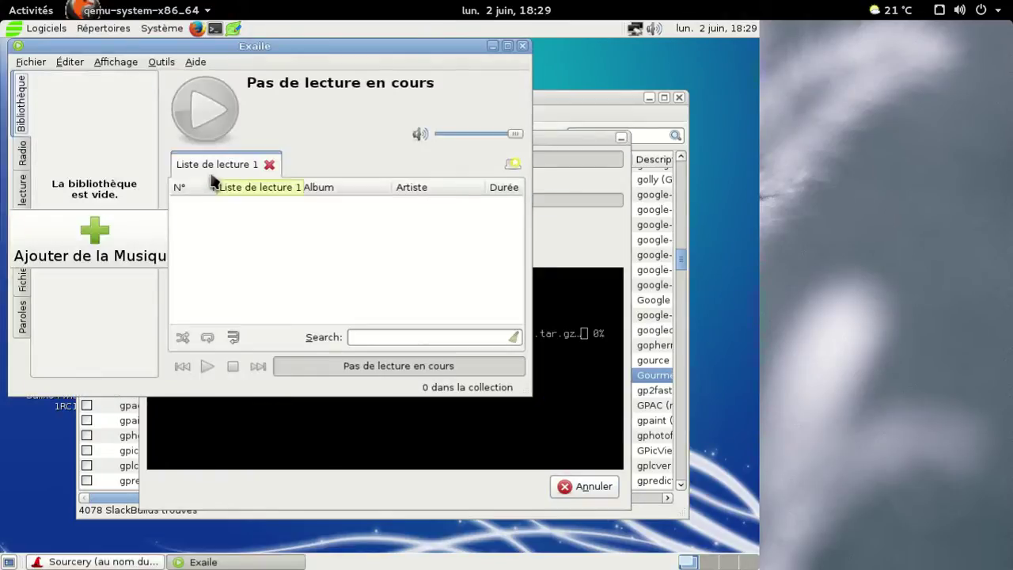
# Add the Musique folder to Exaile's library as a monitored location and apply the change
pyautogui.click(114, 231)
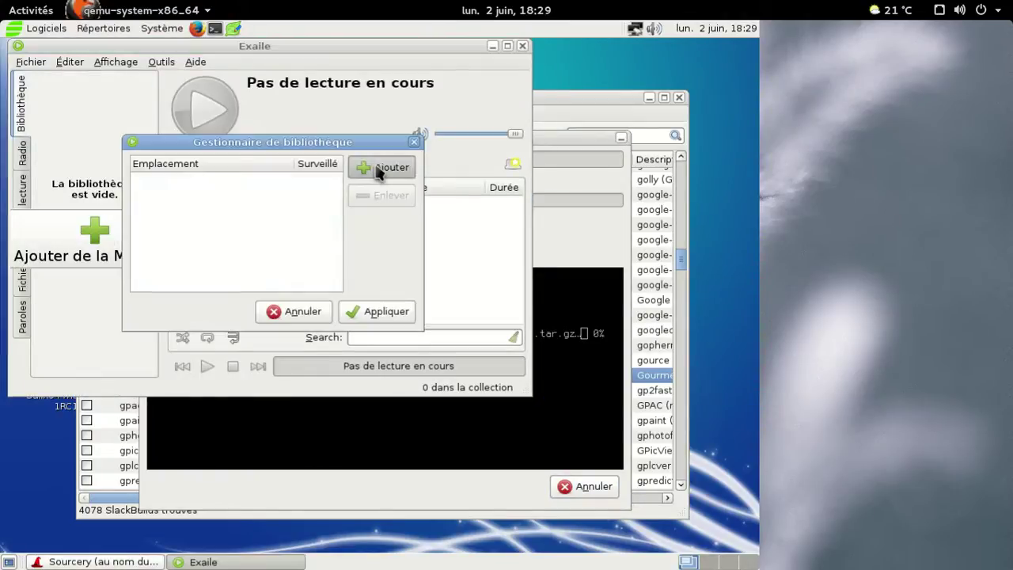
pyautogui.click(376, 169)
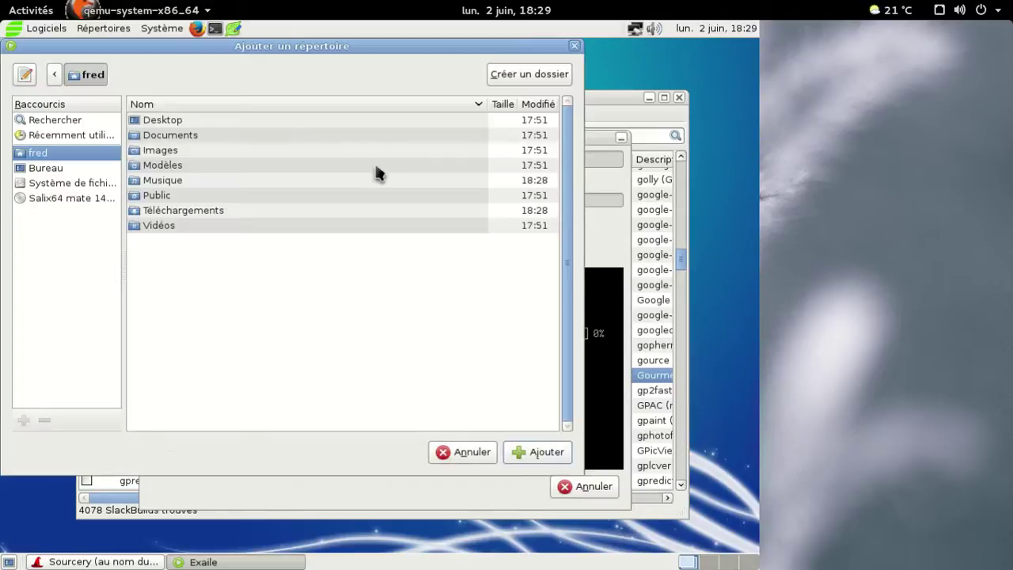
pyautogui.click(232, 182)
pyautogui.click(532, 451)
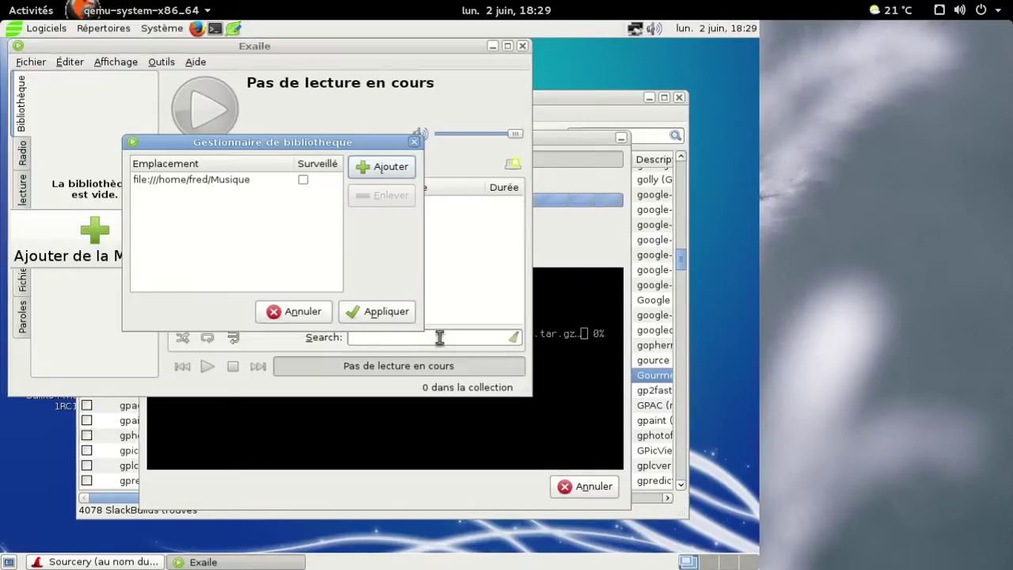
pyautogui.click(305, 182)
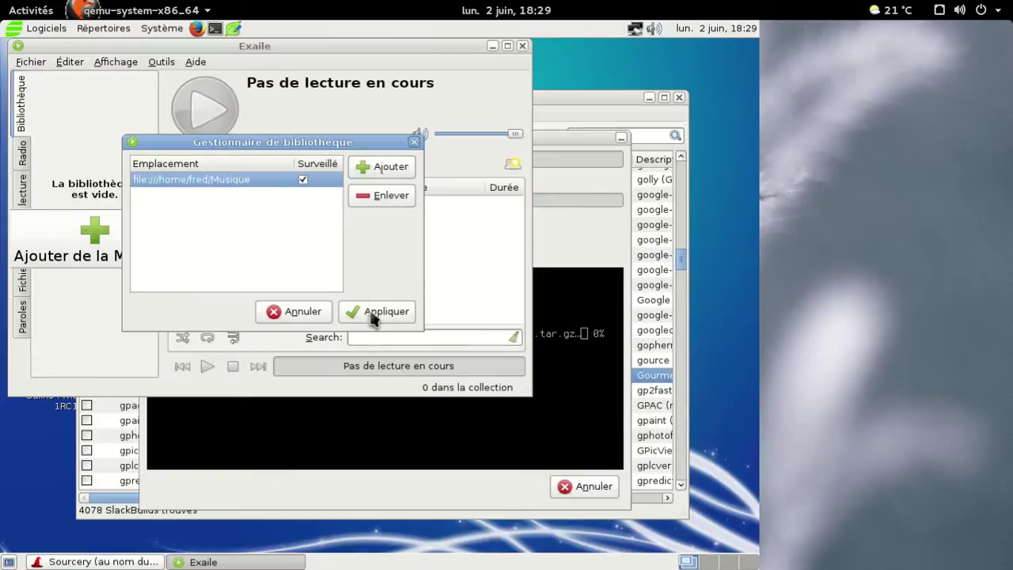
pyautogui.click(373, 313)
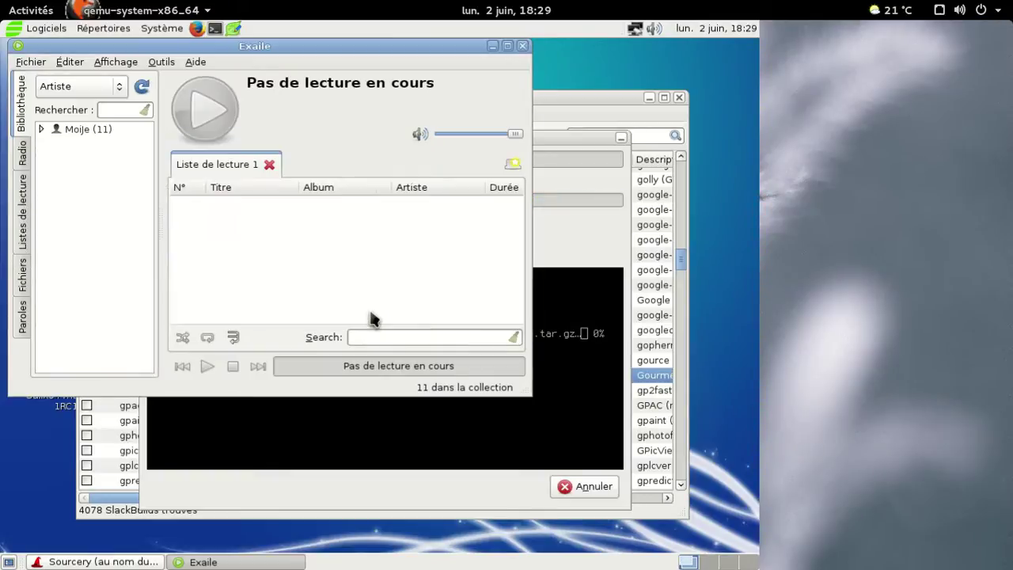
# Play the Moije... (intro) track from the Essai de Conscience album in the library, and close Exaile
pyautogui.click(42, 129)
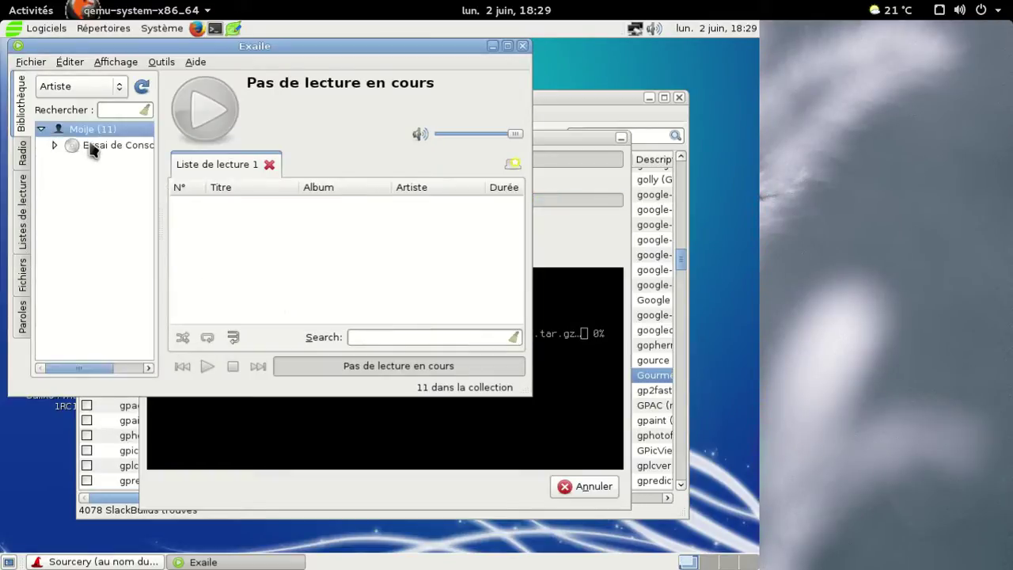
pyautogui.click(91, 149)
pyautogui.click(54, 146)
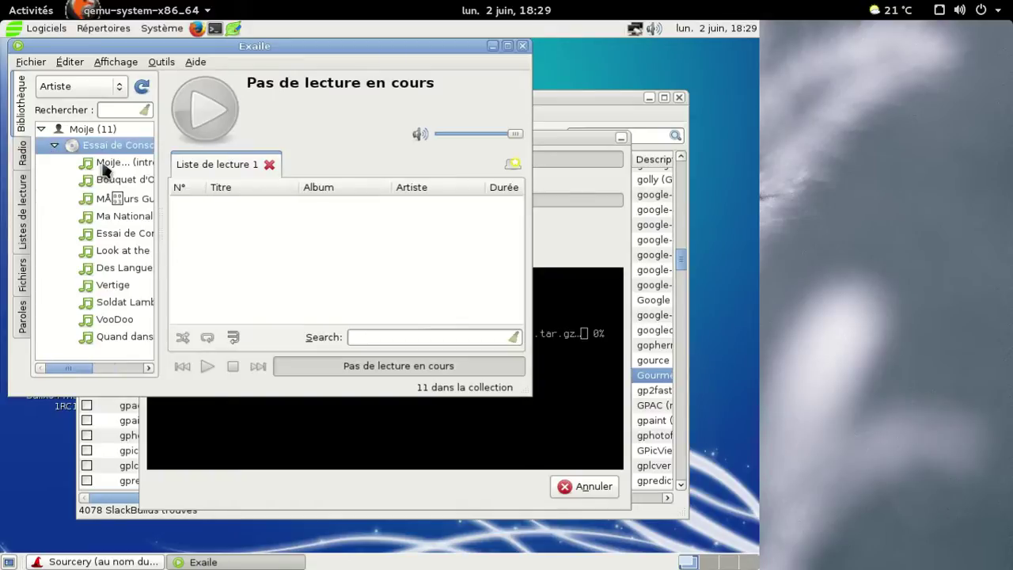
pyautogui.doubleClick(108, 163)
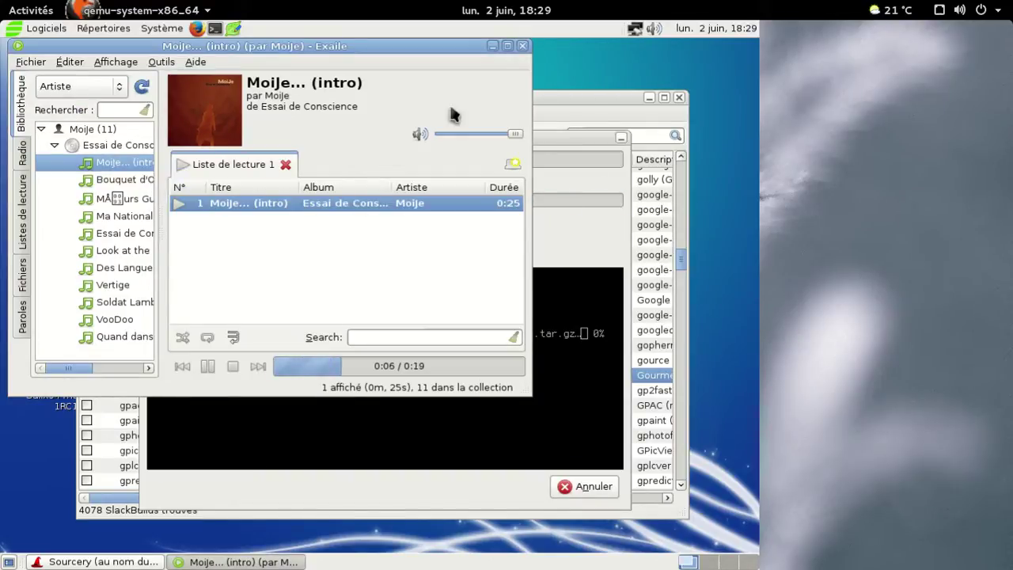
pyautogui.click(523, 46)
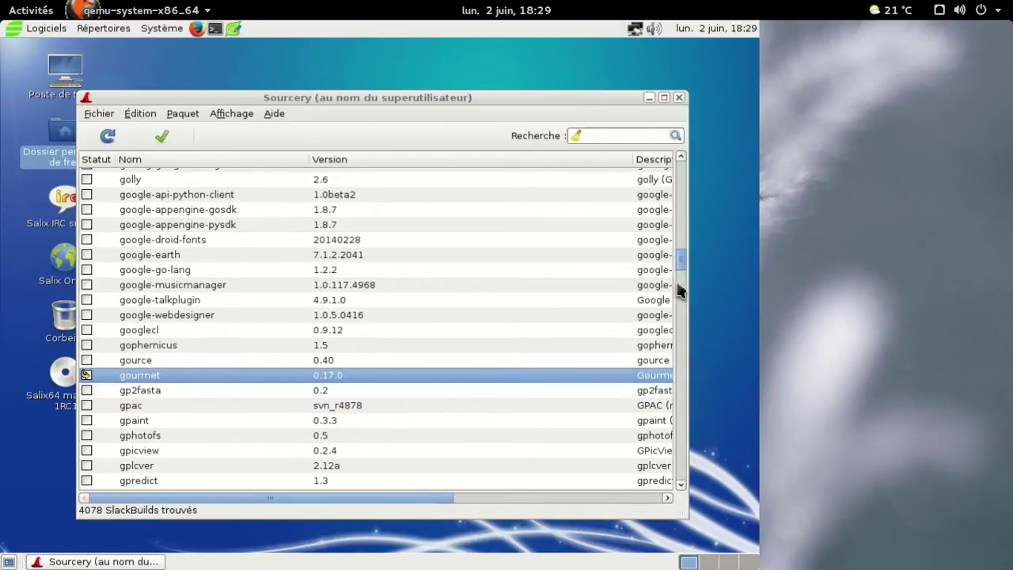
# Bring Sourcery's progress window back and cancel the gourmet SlackBuild installation
pyautogui.click(100, 561)
pyautogui.click(101, 562)
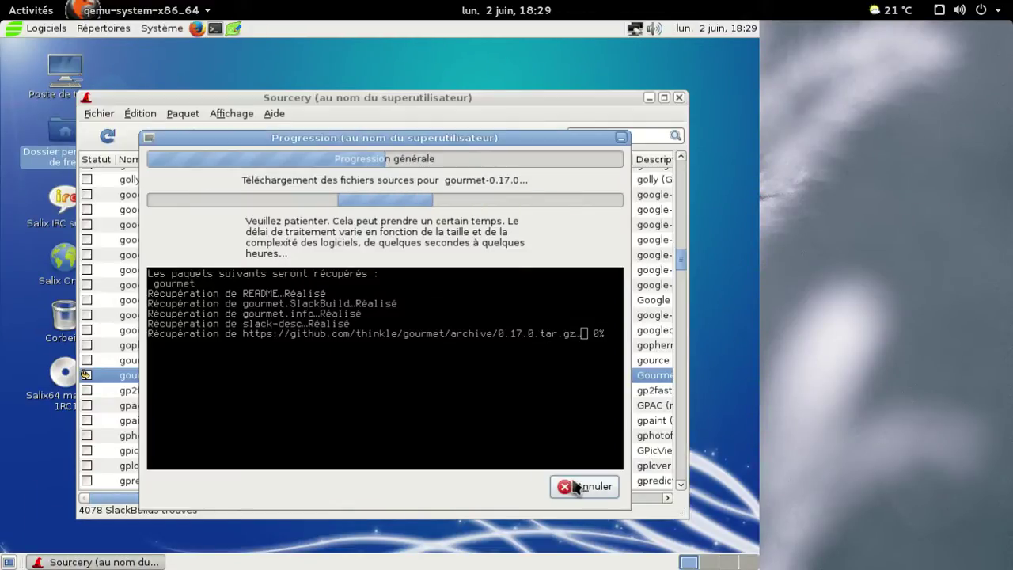
pyautogui.click(575, 486)
pyautogui.click(501, 357)
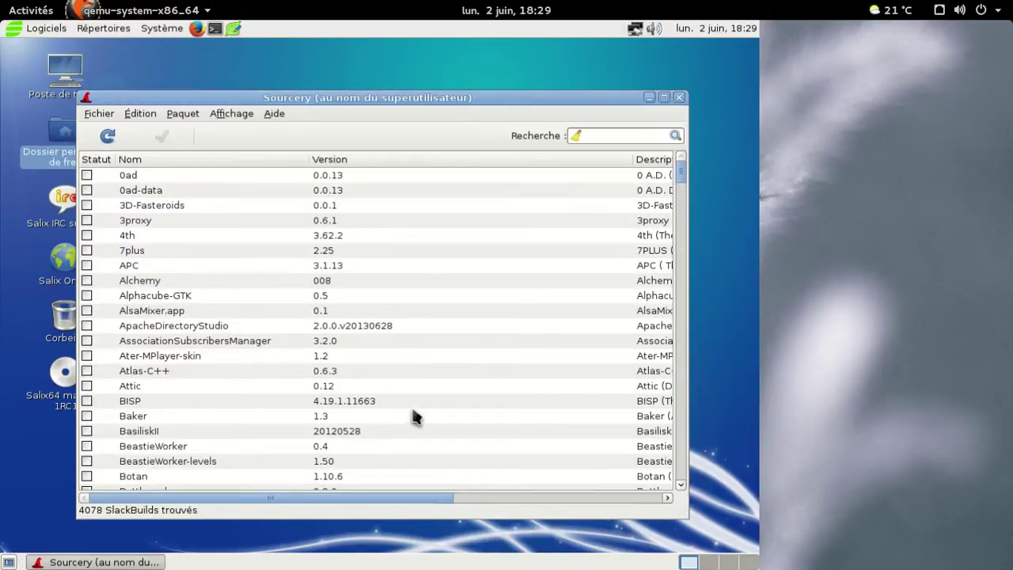
# Close Sourcery and clear the icon selection on the desktop
pyautogui.click(411, 419)
pyautogui.moveTo(400, 499); pyautogui.dragTo(277, 503)
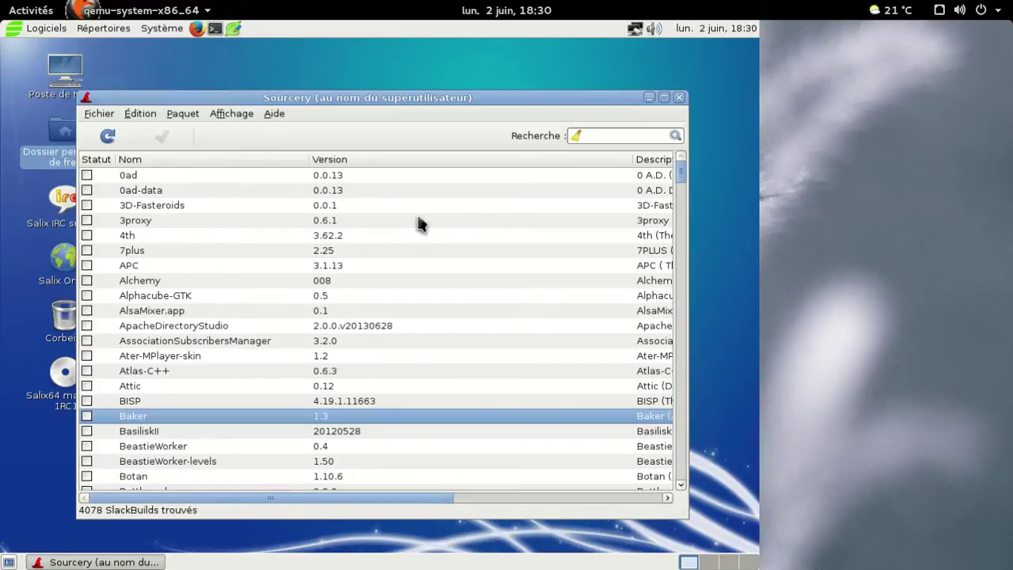
pyautogui.click(677, 98)
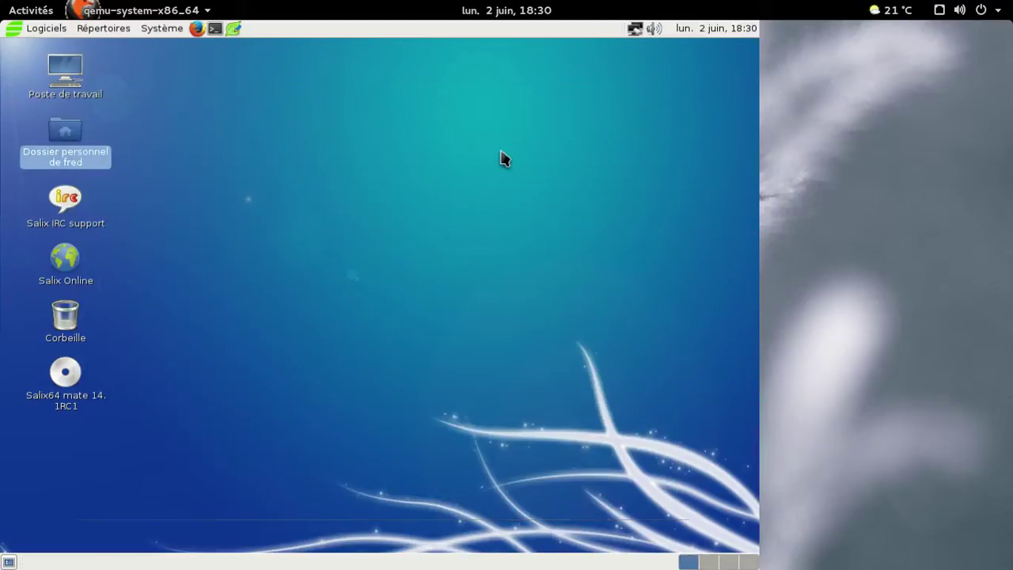
pyautogui.click(182, 76)
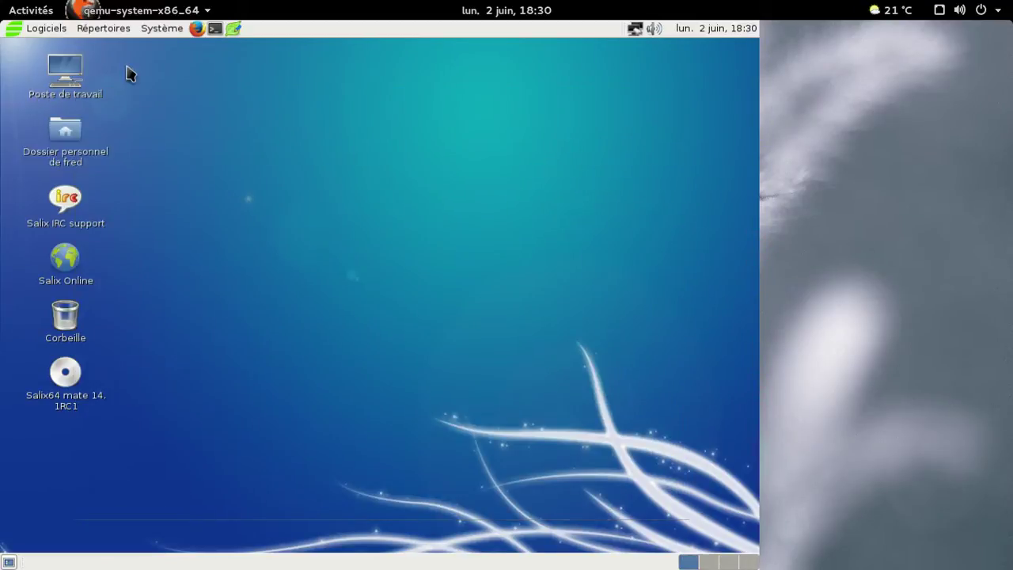
# Look through the installed applications by category, including Programmation, Internet and Accessoires, and the list of places
pyautogui.click(33, 30)
pyautogui.moveTo(59, 160)
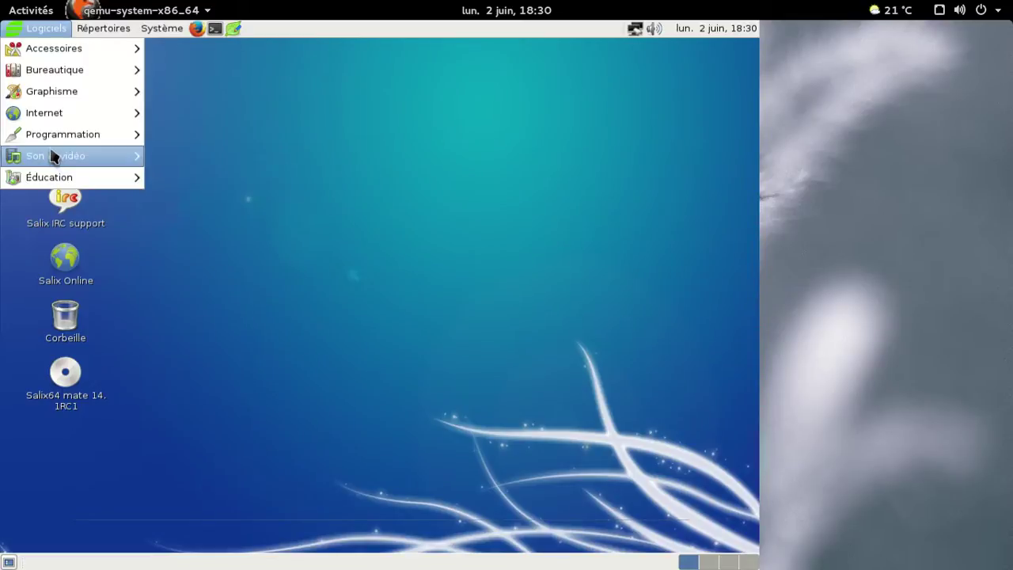
pyautogui.moveTo(50, 144)
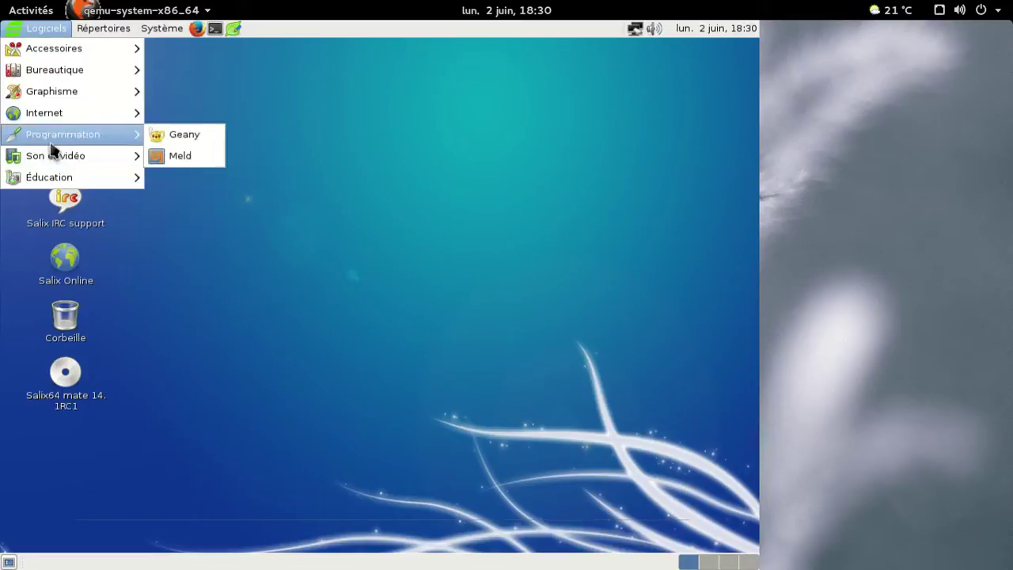
pyautogui.moveTo(52, 120)
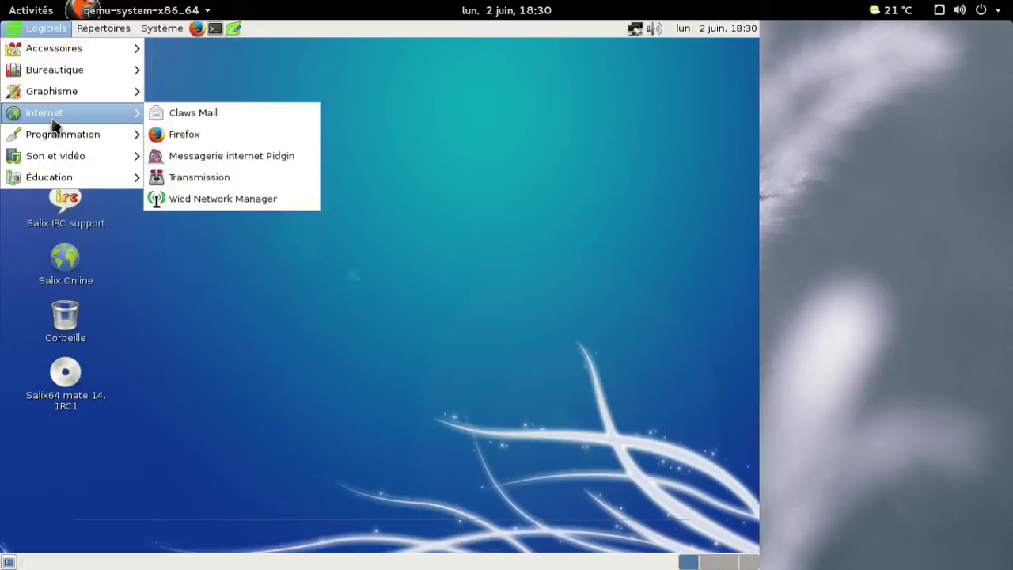
pyautogui.moveTo(54, 60)
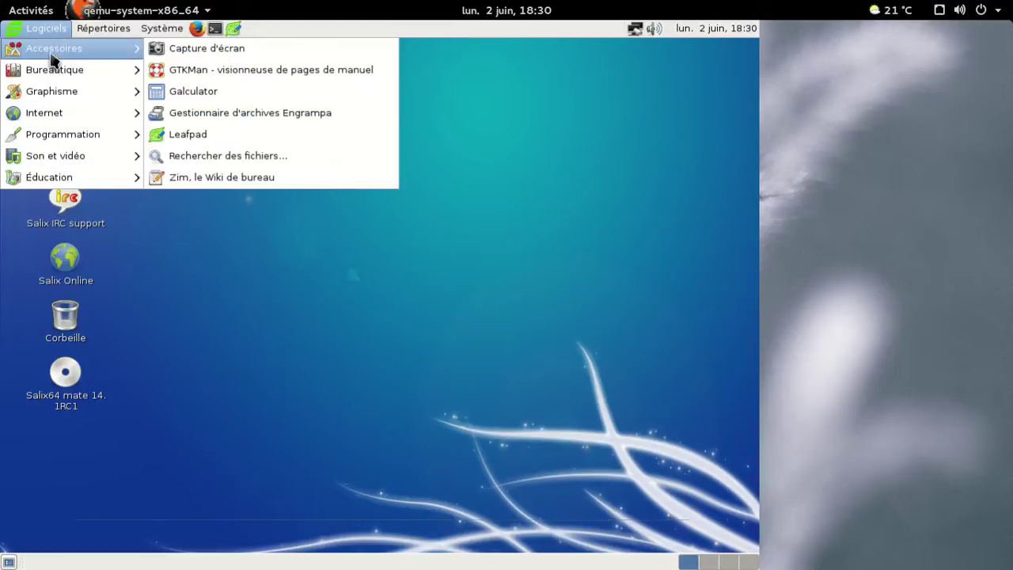
pyautogui.moveTo(106, 29)
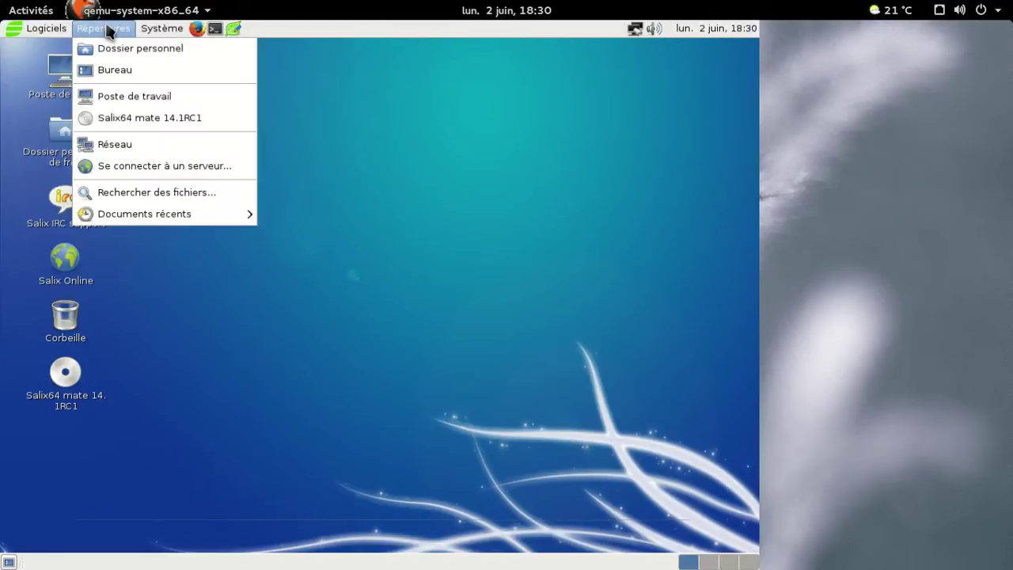
# Open the Centre de contrôle, review its Personal, Hardware, Autre and System groups, and close it
pyautogui.moveTo(144, 28)
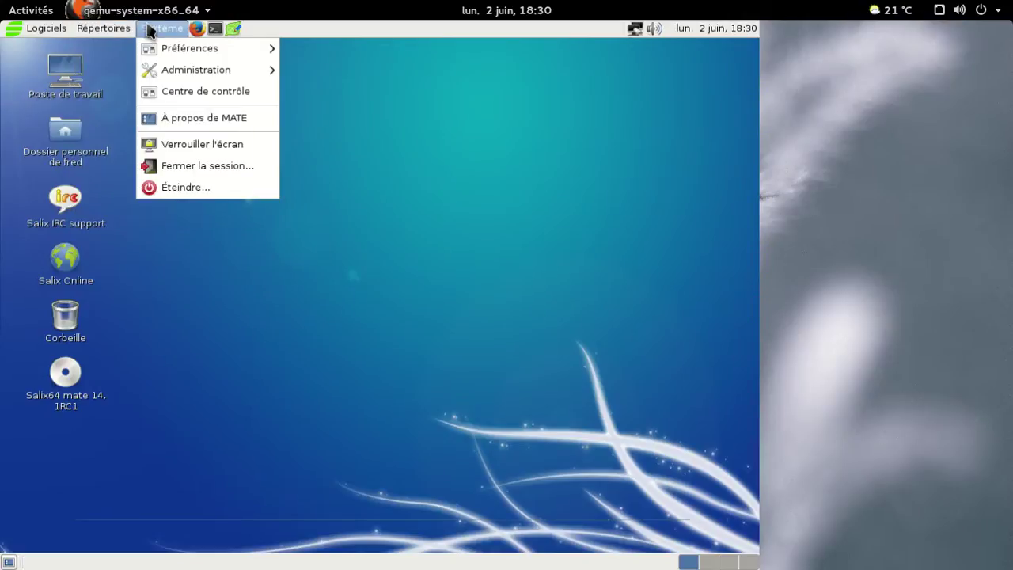
pyautogui.moveTo(166, 57)
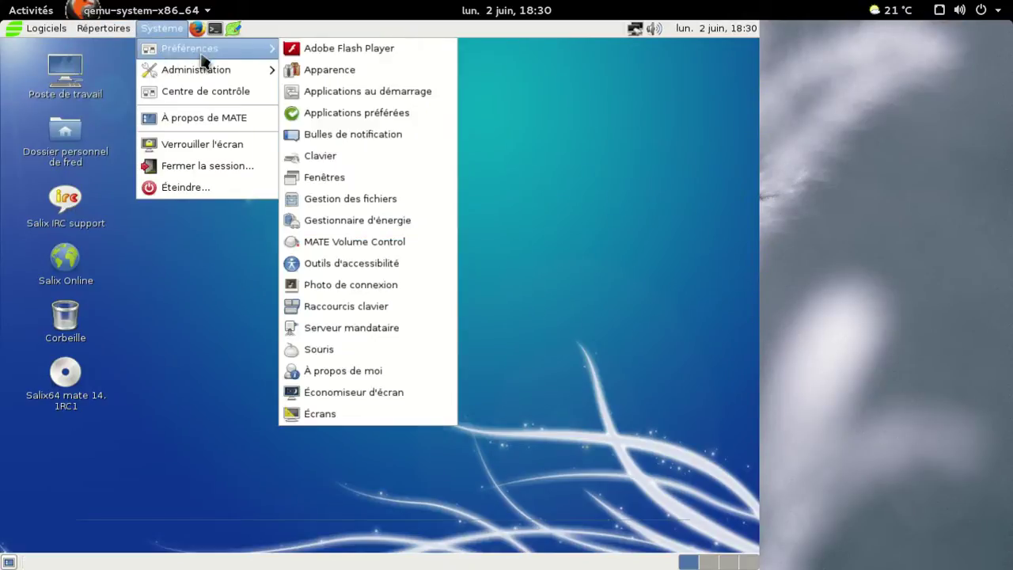
pyautogui.click(195, 95)
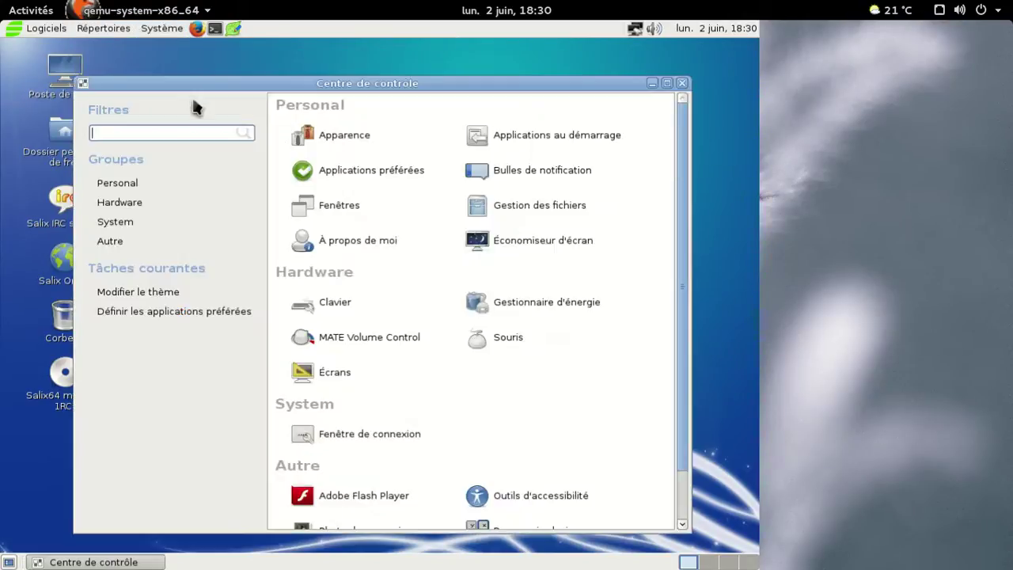
pyautogui.click(212, 184)
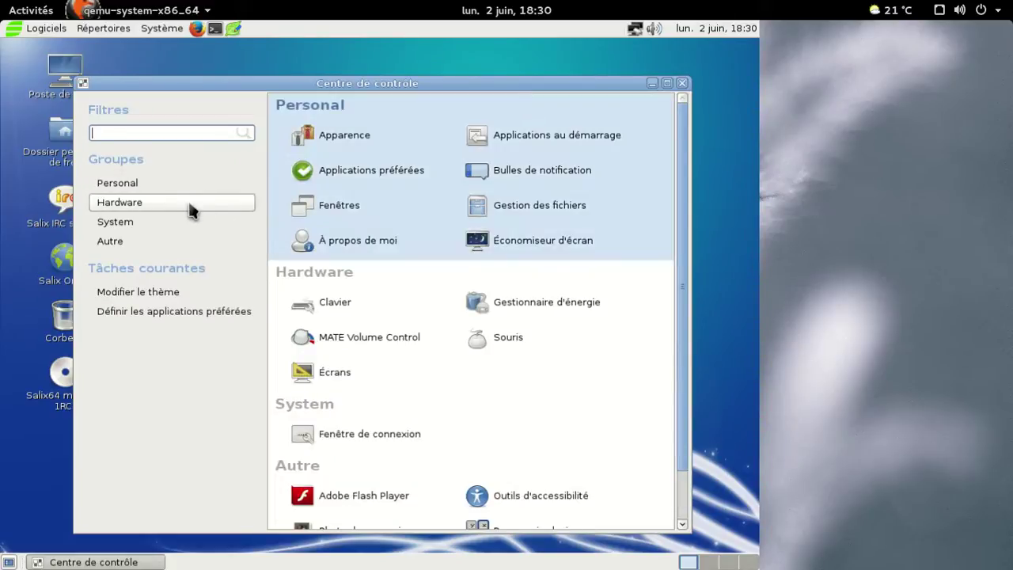
pyautogui.click(188, 202)
pyautogui.click(174, 240)
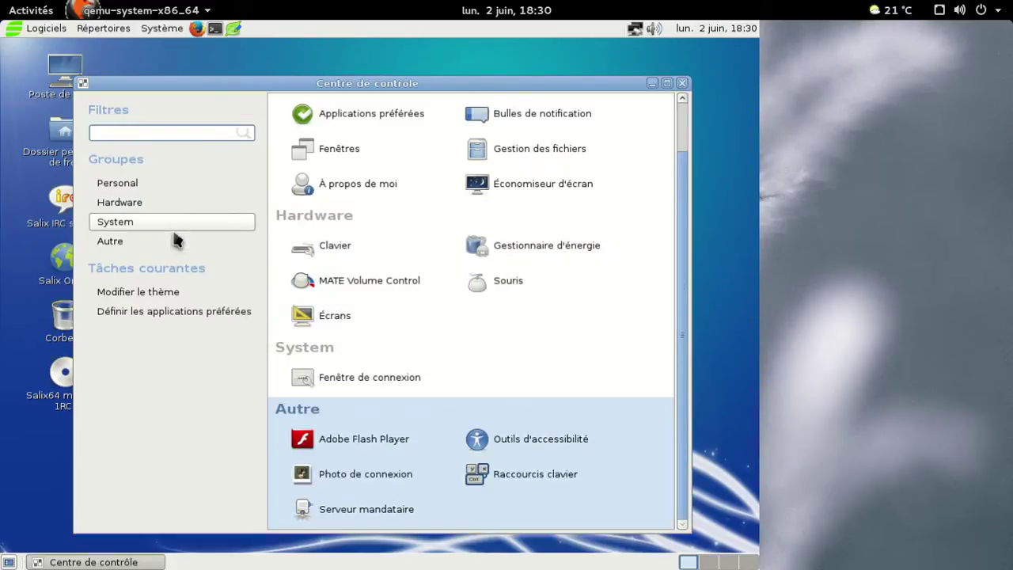
pyautogui.click(162, 222)
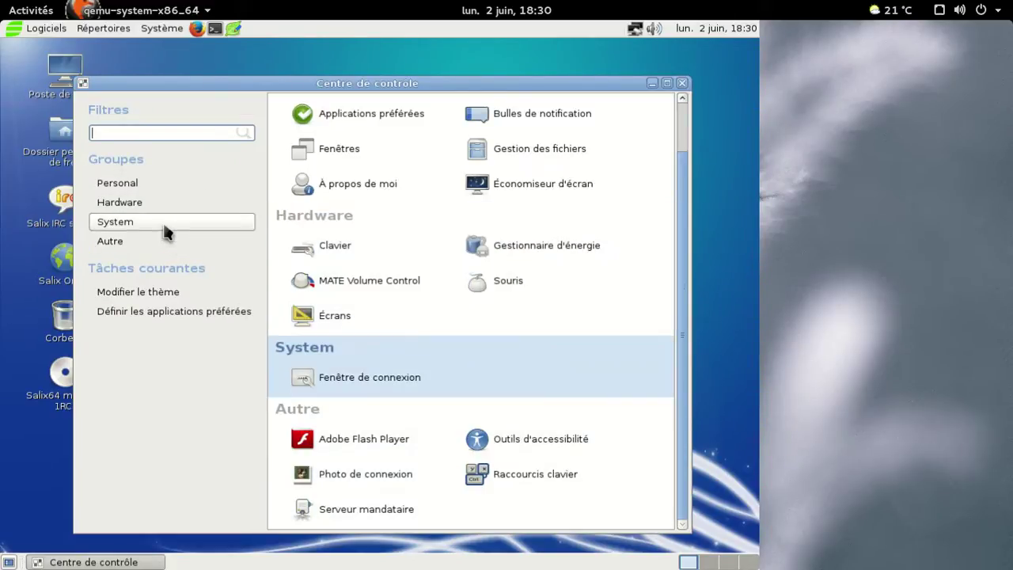
pyautogui.click(682, 84)
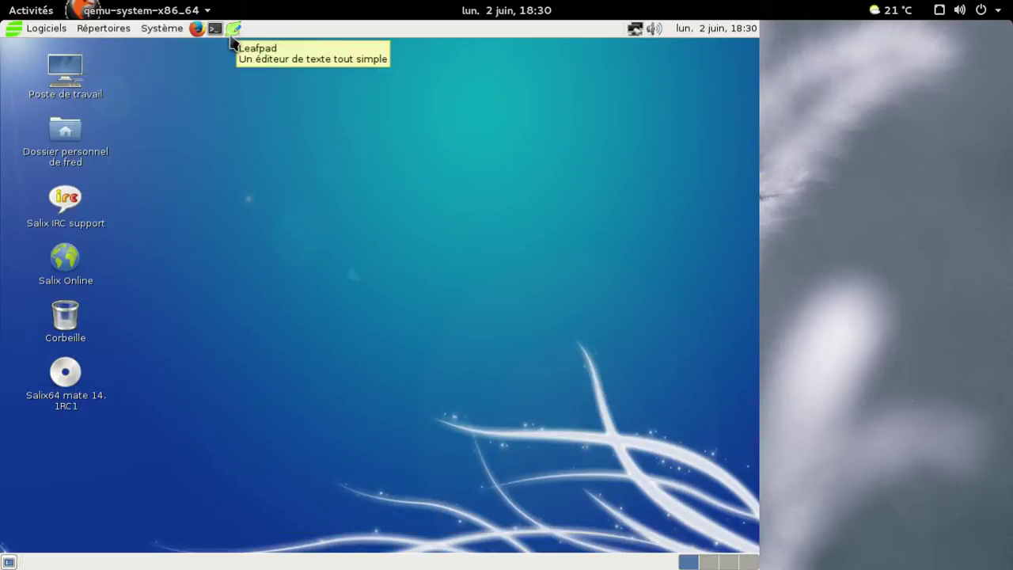
pyautogui.click(163, 29)
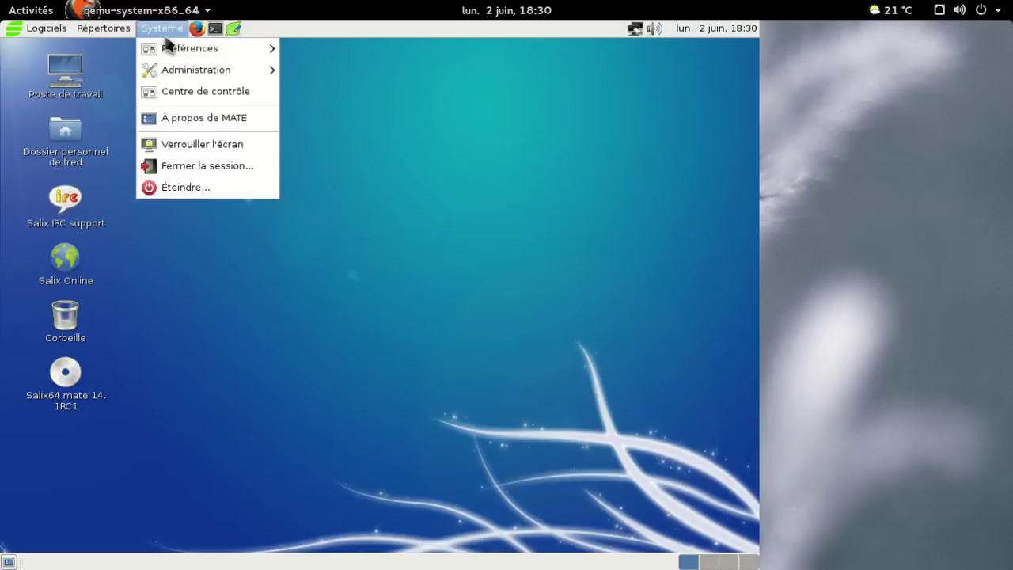
pyautogui.moveTo(44, 30)
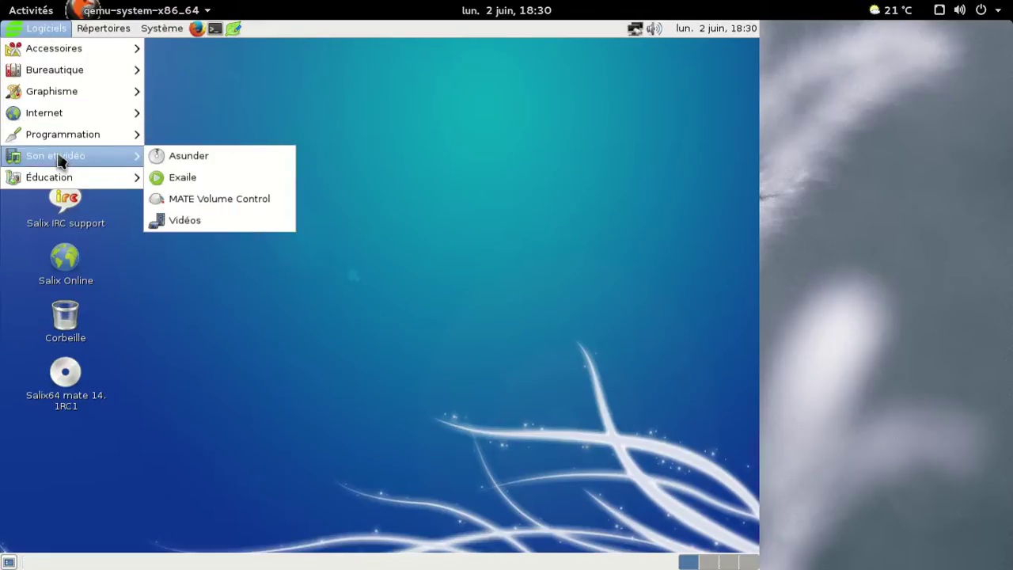
pyautogui.click(355, 115)
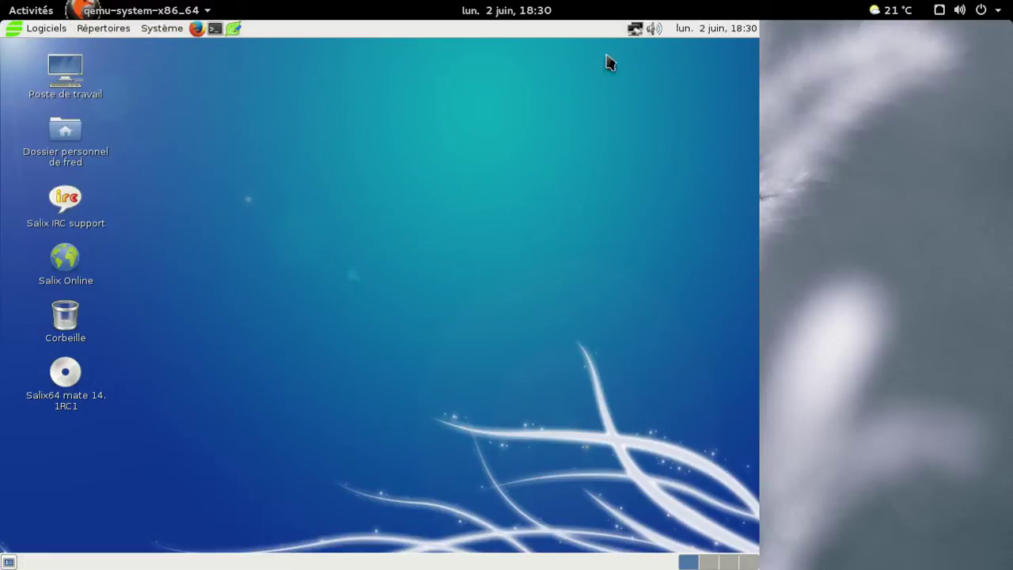
# Request shutdown of the virtual machine's Salix session, and reveal the host desktop's message tray
pyautogui.click(157, 31)
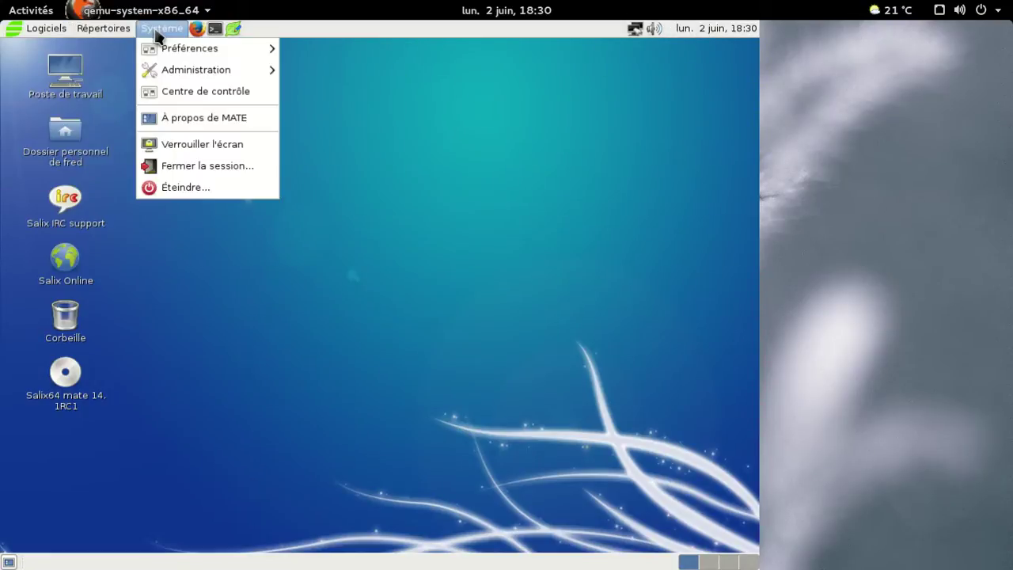
pyautogui.click(178, 189)
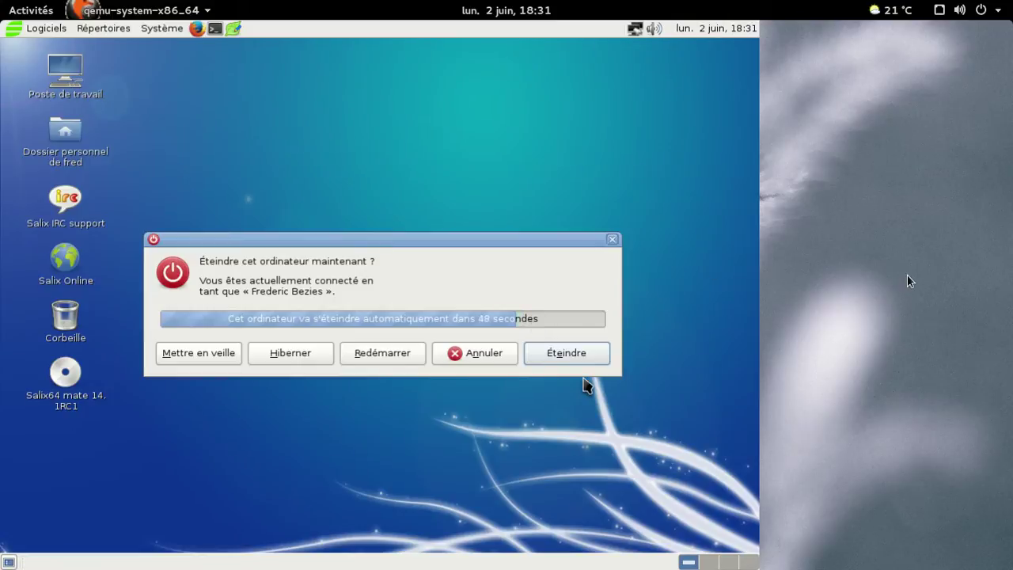
pyautogui.press('super+m')
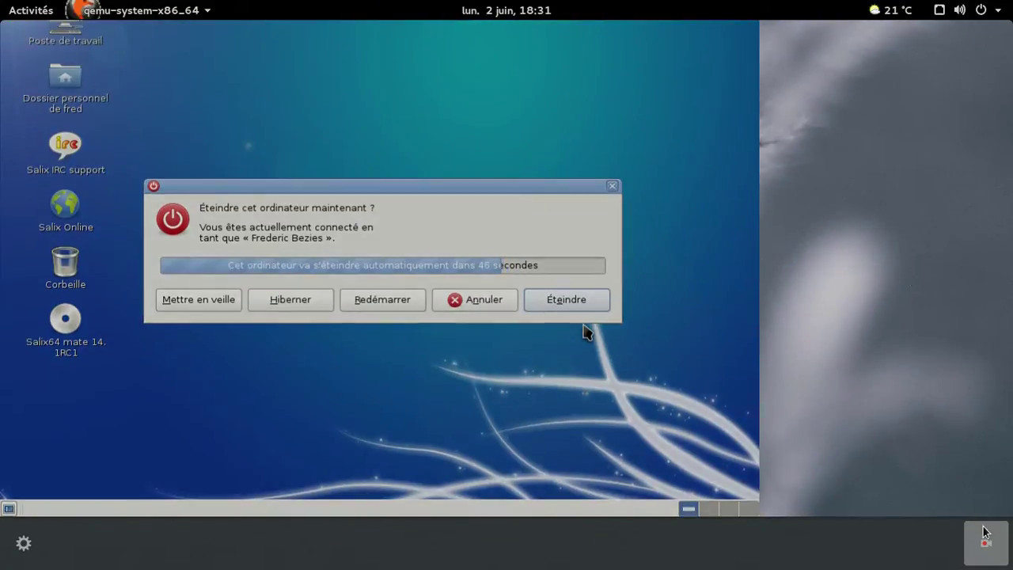